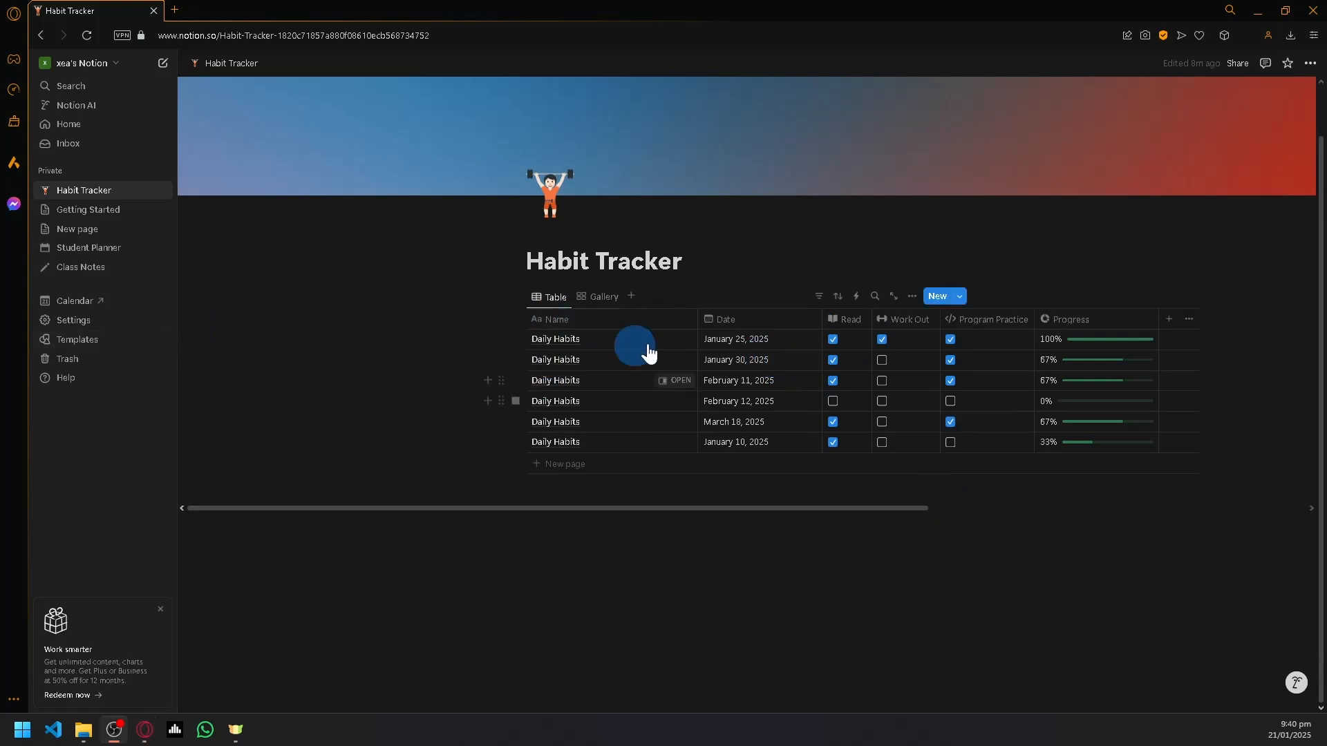
# Step: Examine the finished Habit Tracker page in its gallery view and its table view
pyautogui.click(600, 303)
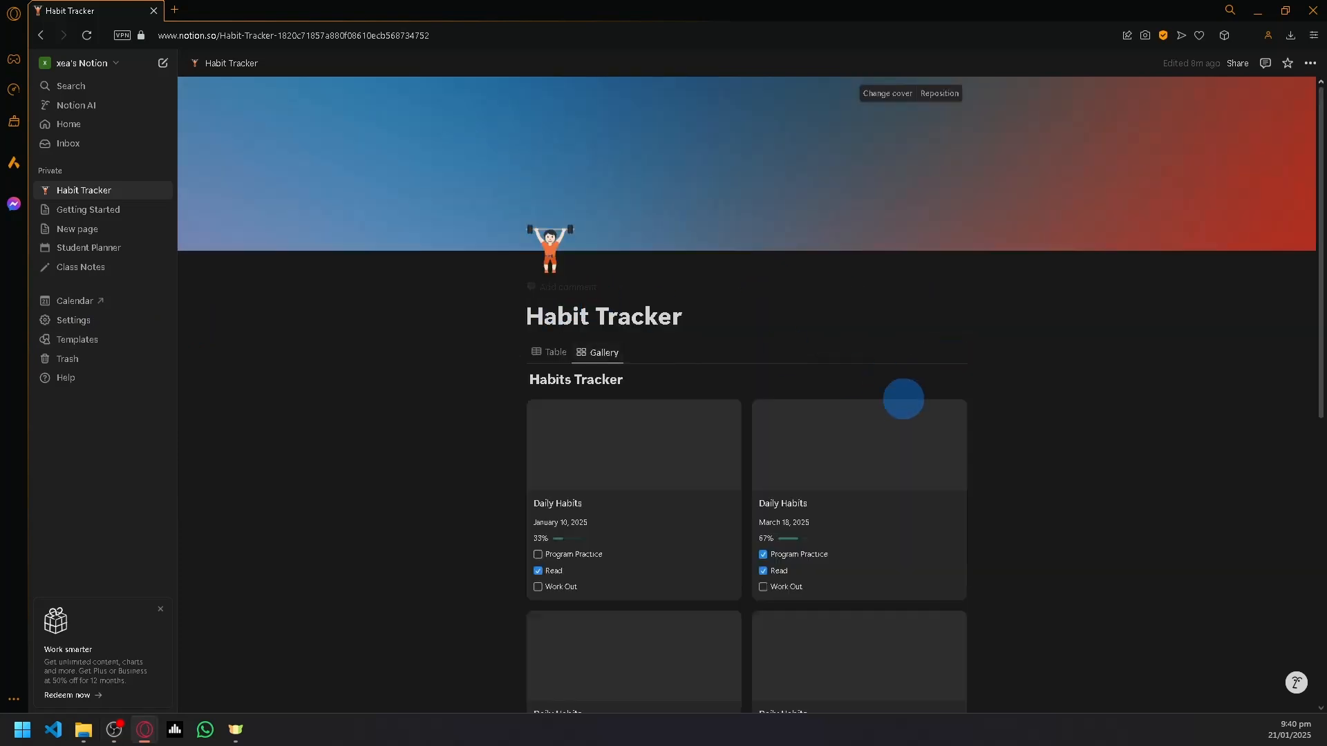
pyautogui.scroll(-1, 760, 428)
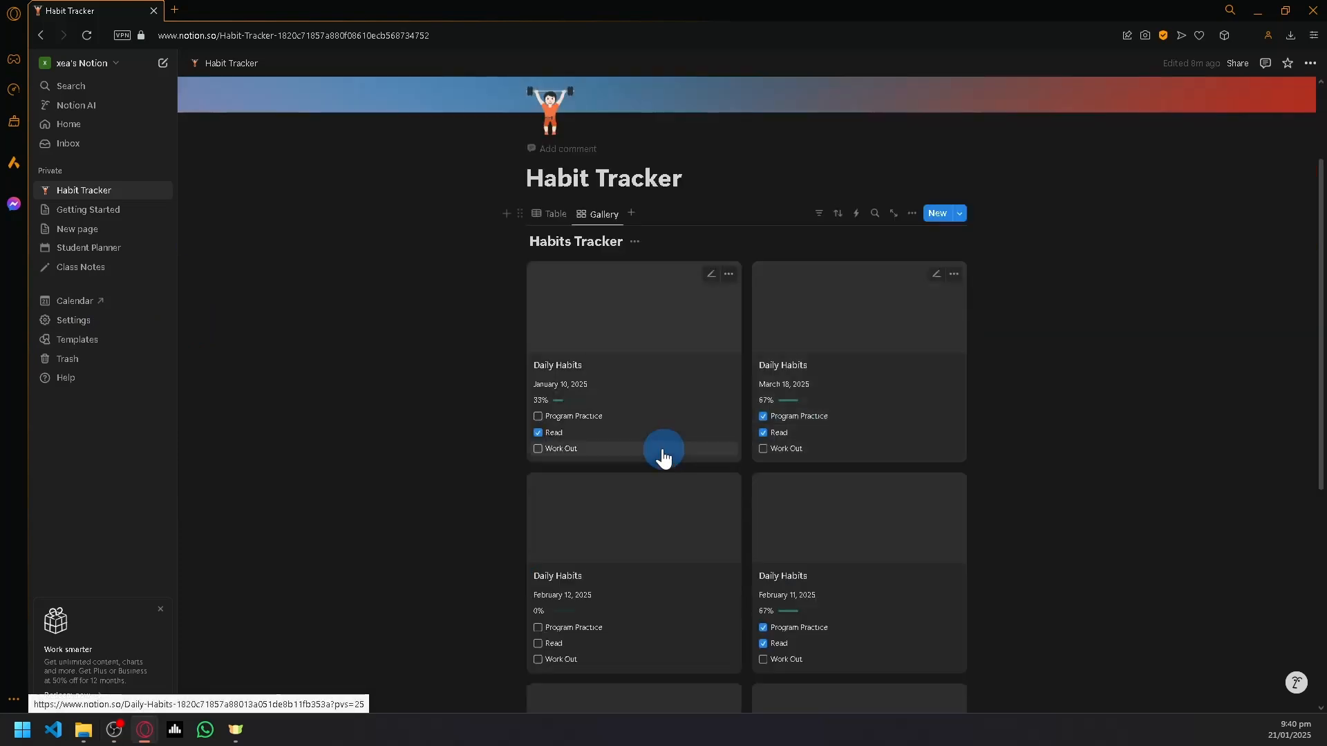
pyautogui.click(550, 216)
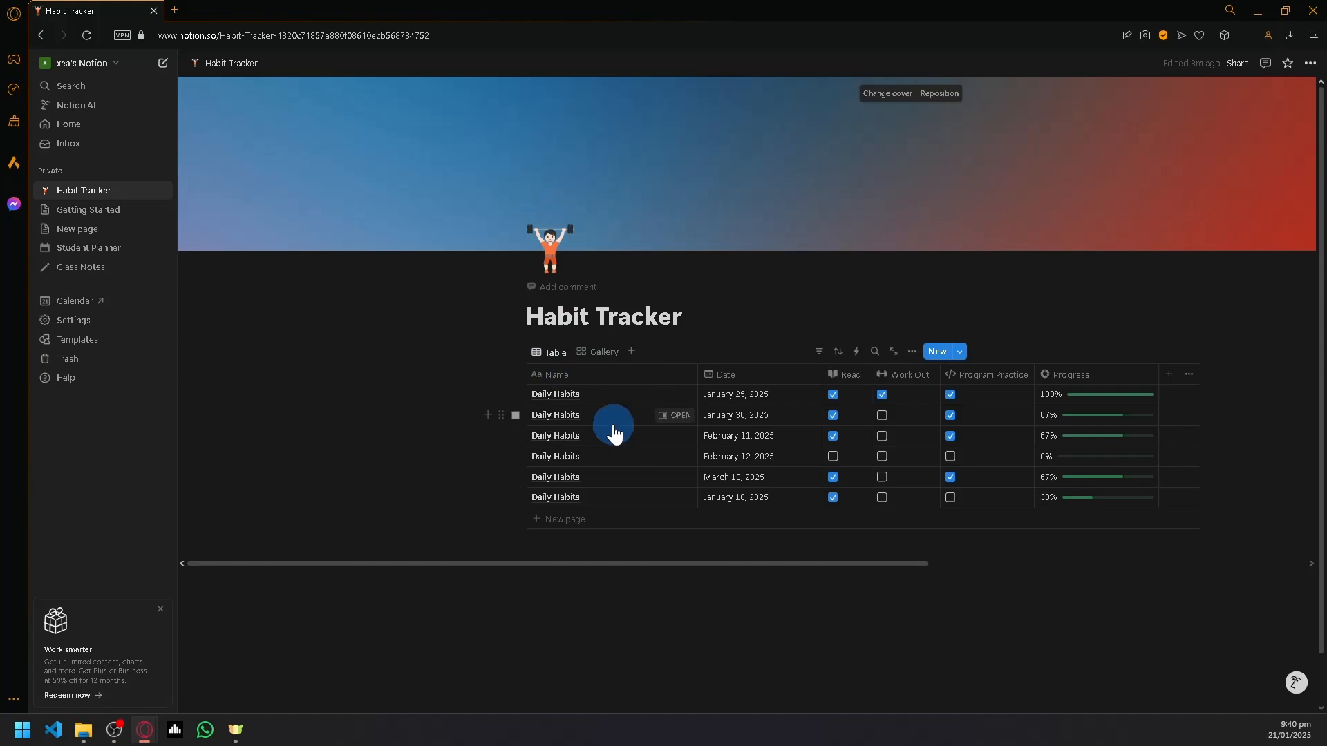
pyautogui.click(686, 549)
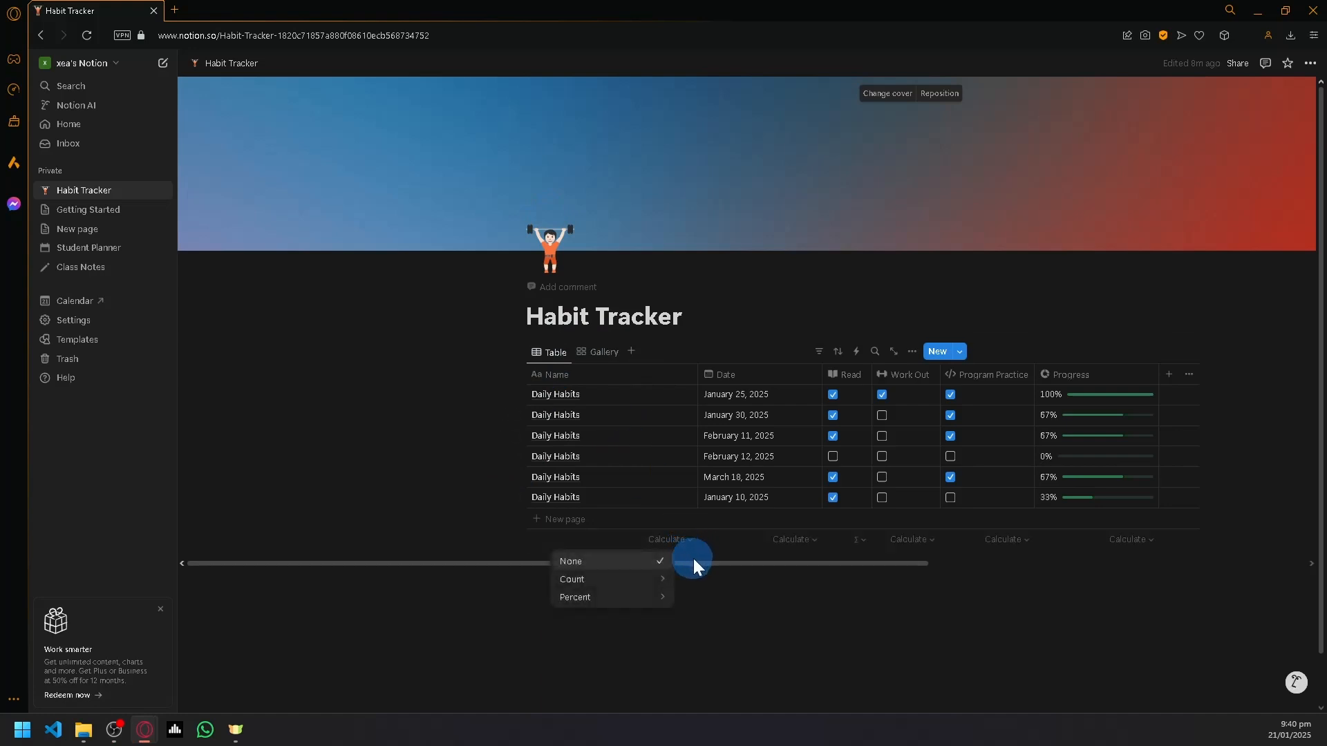
pyautogui.click(750, 569)
pyautogui.click(845, 573)
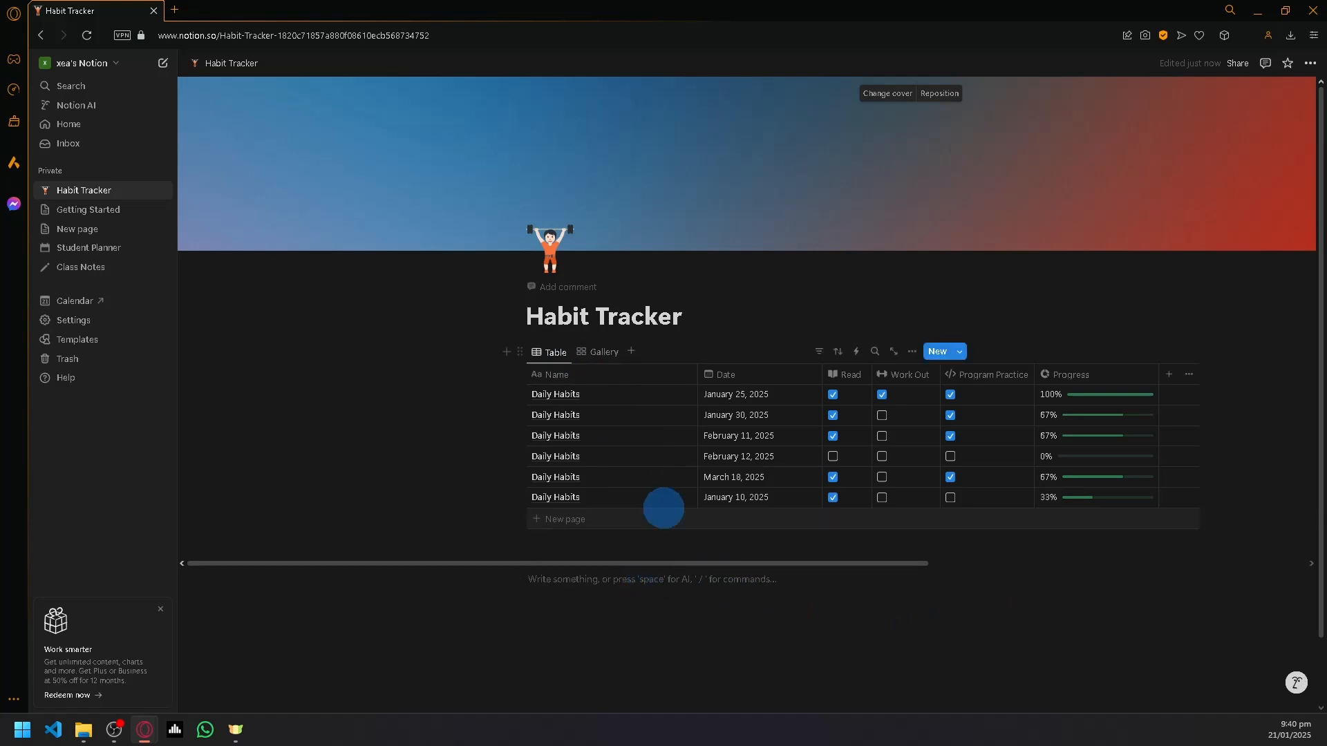
pyautogui.scroll(-1, 643, 519)
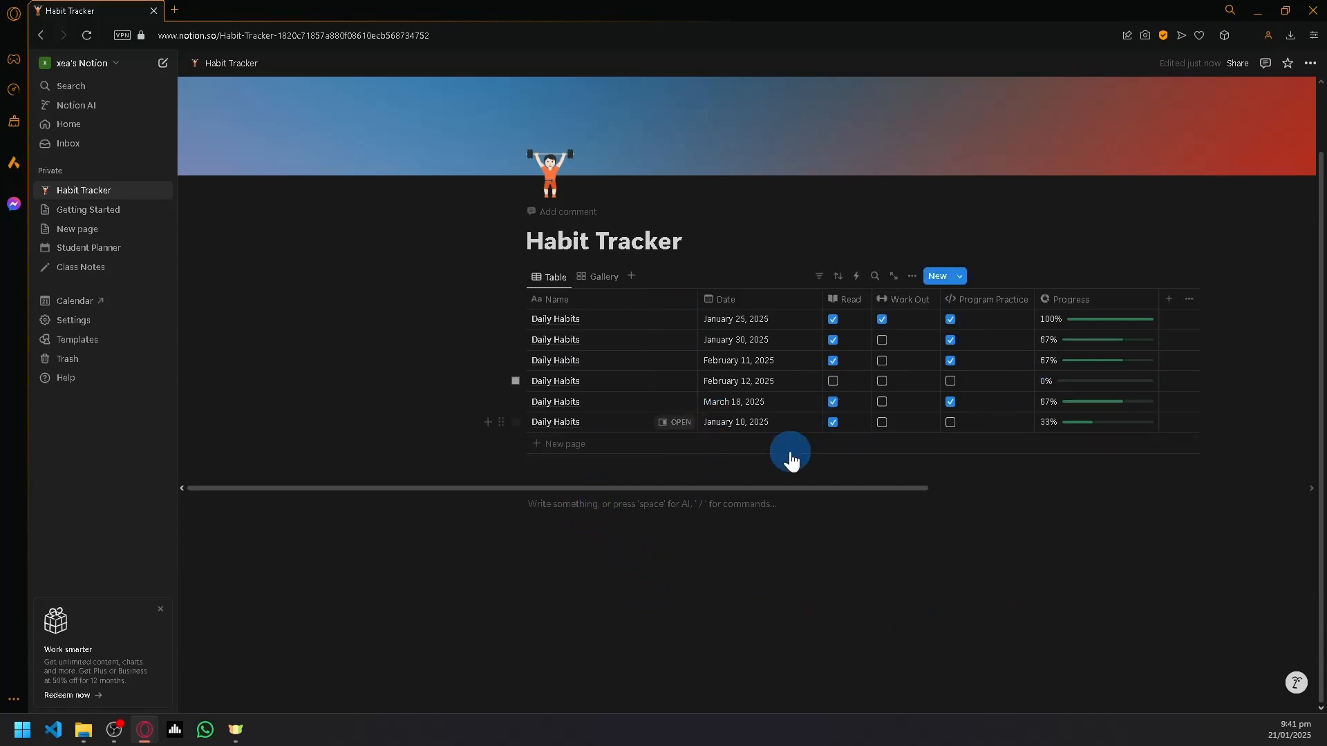
pyautogui.scroll(1, 788, 459)
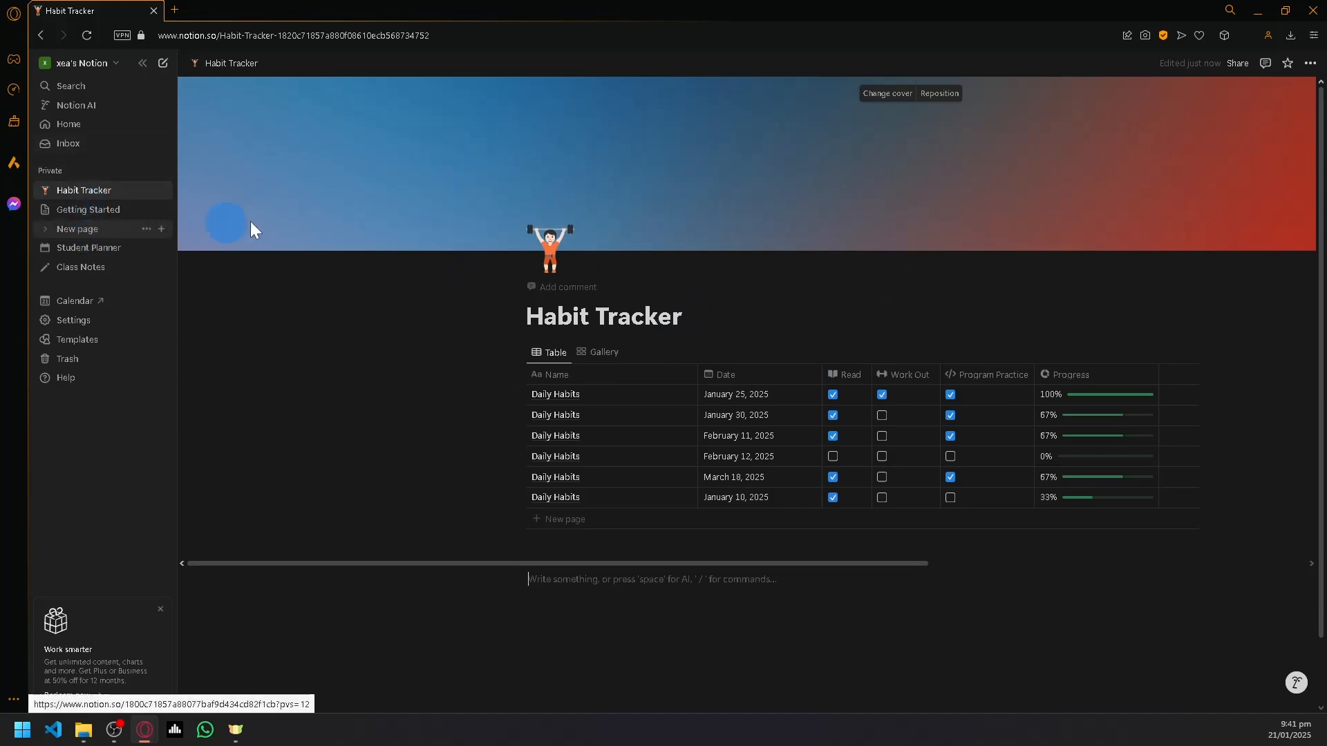
# Step: Open the page named New page, retitle it "Habit Tracker" and give it the weightlifter emoji as its icon
pyautogui.click(86, 235)
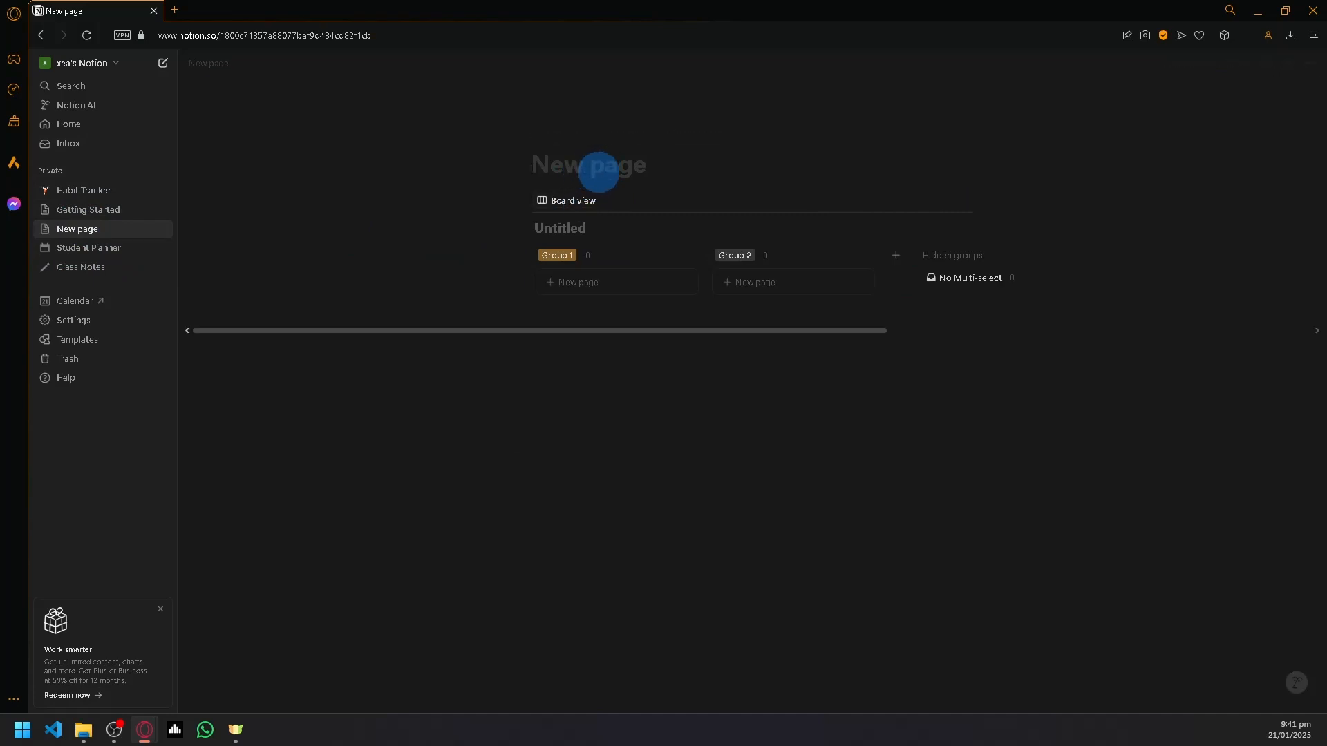
pyautogui.write('Habit Tracker')
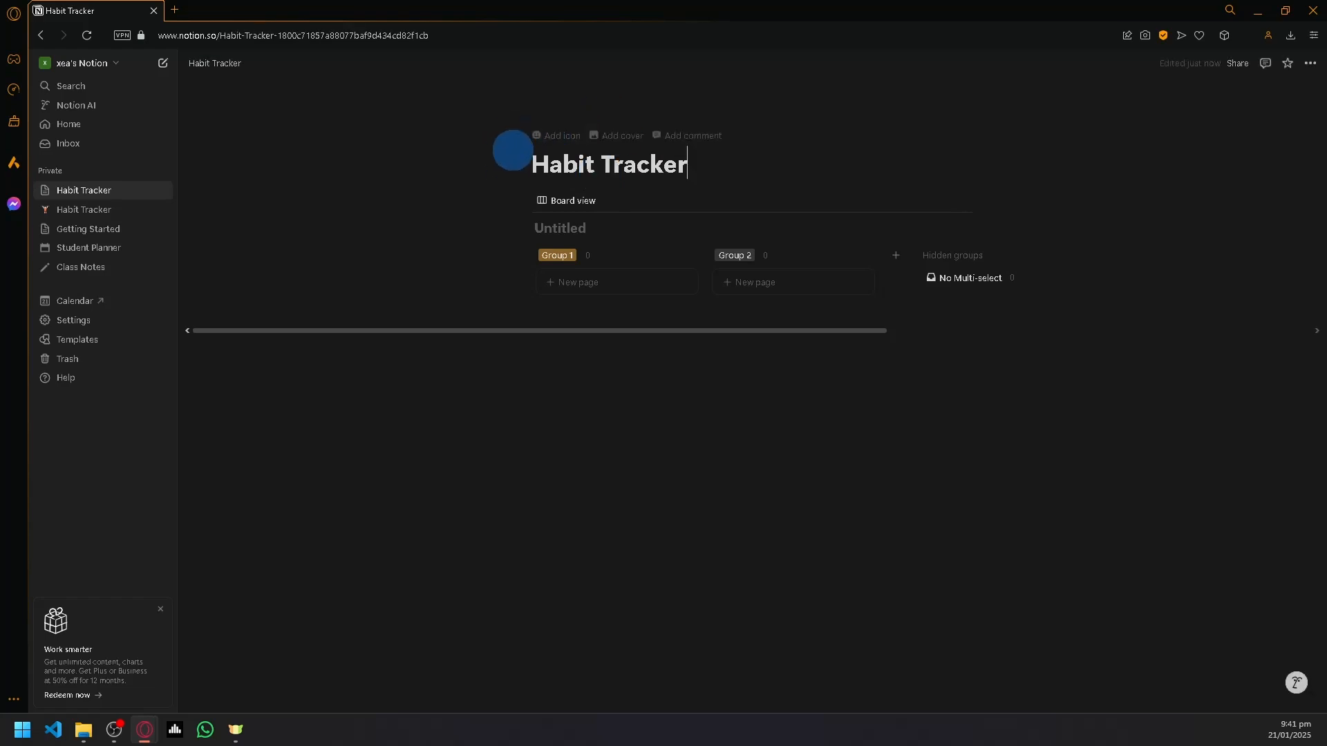
pyautogui.click(531, 140)
pyautogui.click(542, 183)
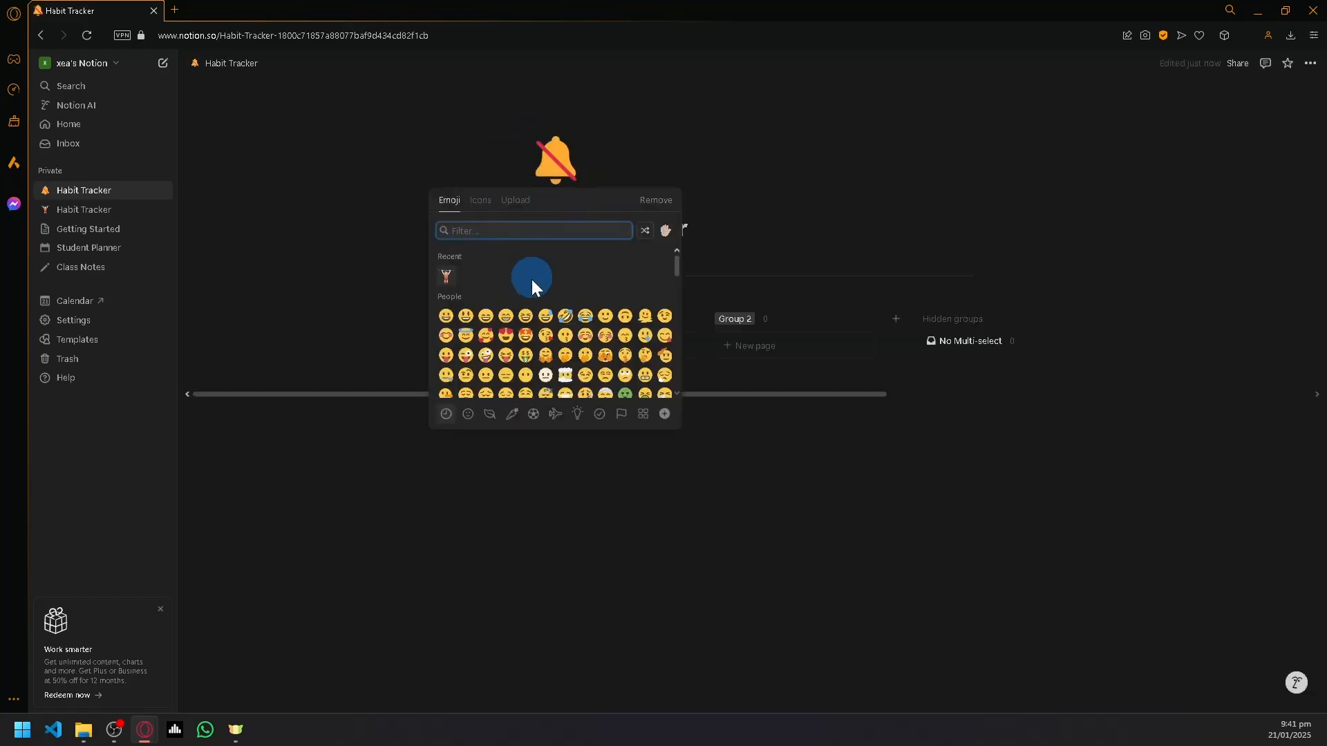
pyautogui.click(447, 277)
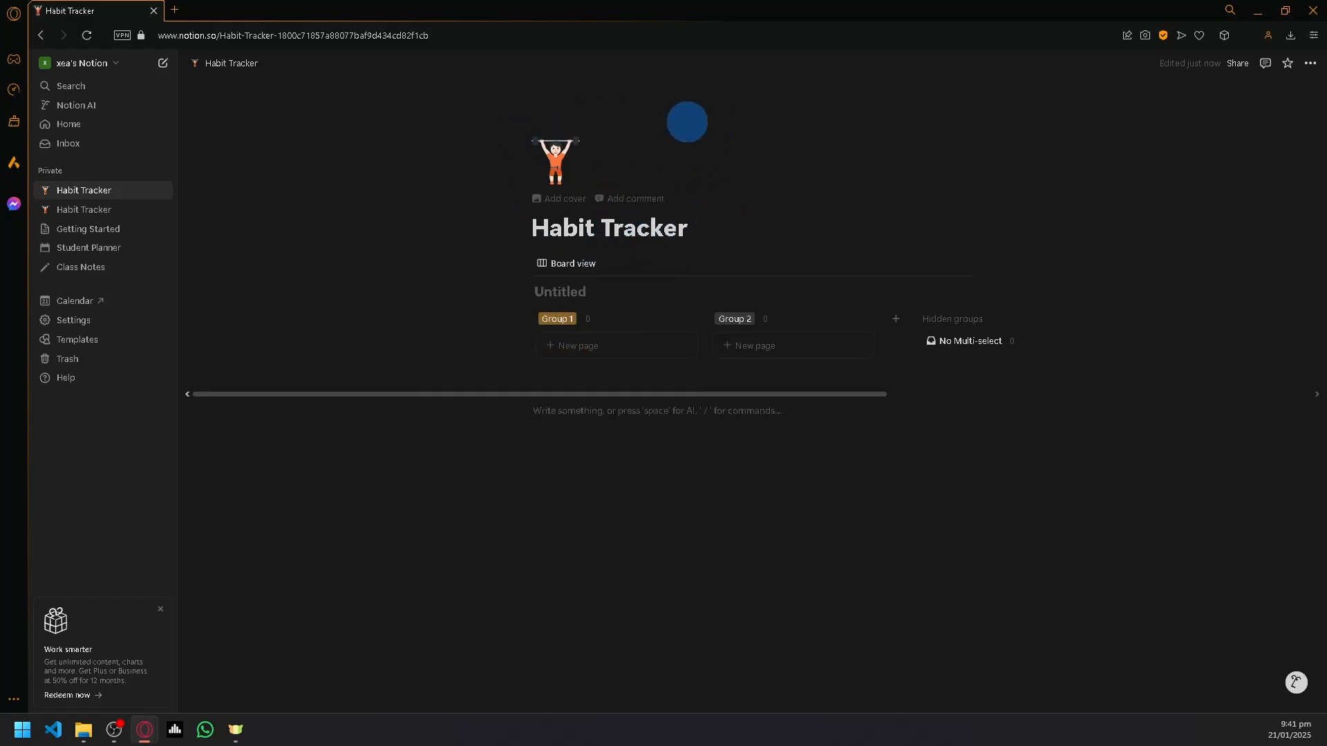
# Step: Add a cover to the page and change it to the purple-to-pink gradient from the Color & Gradient collection
pyautogui.click(552, 200)
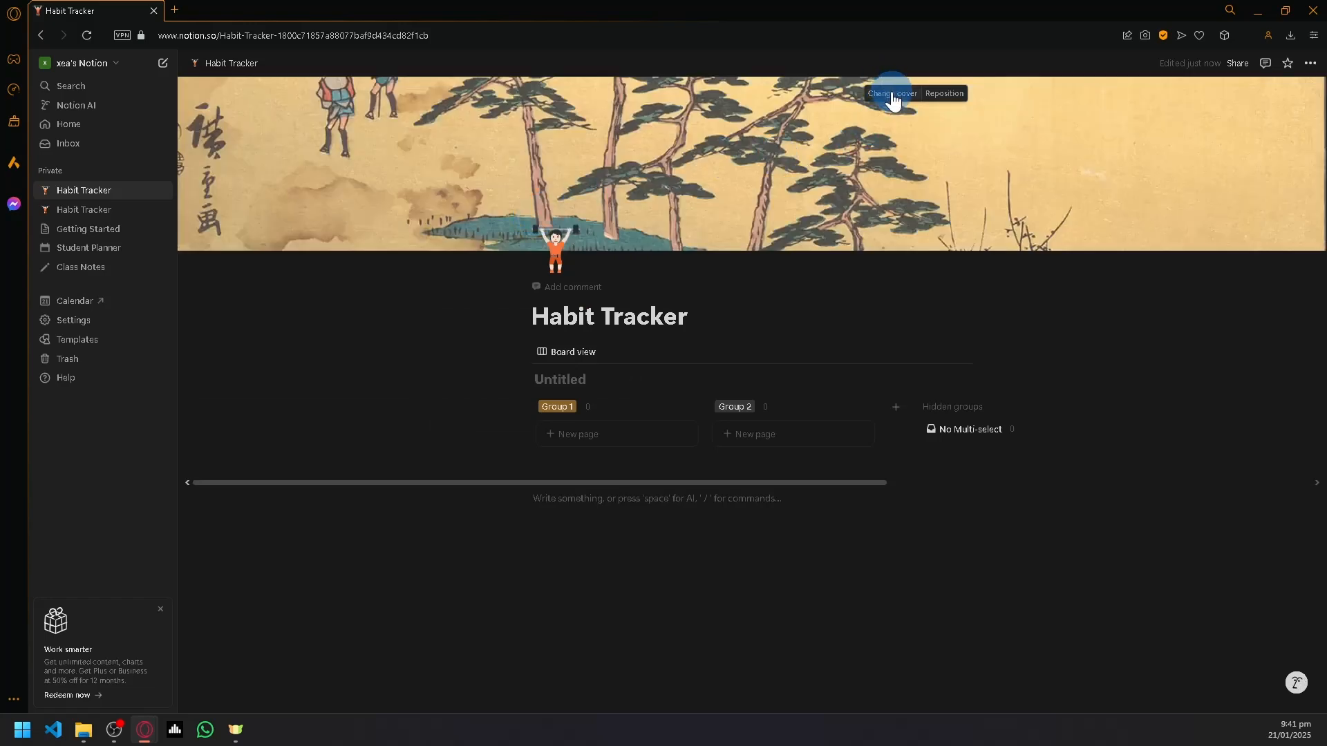
pyautogui.click(893, 96)
pyautogui.scroll(-5, 794, 287)
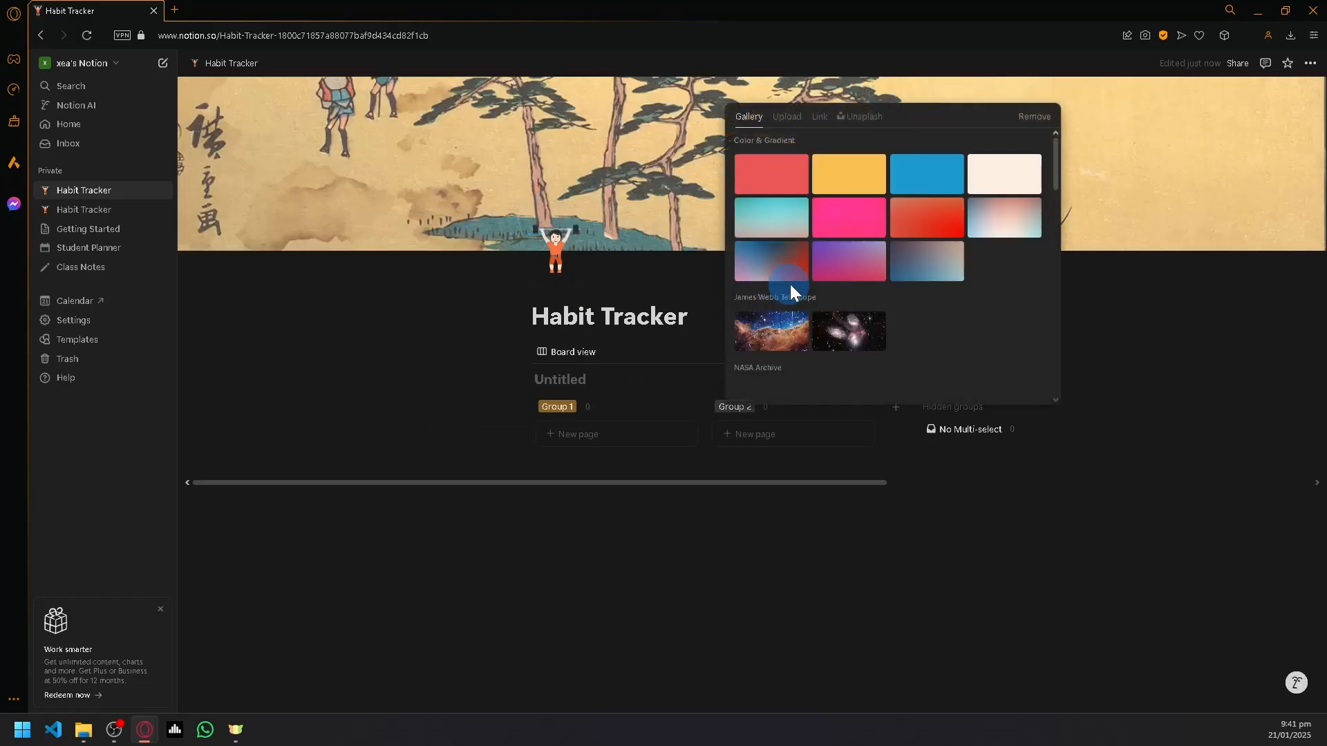
pyautogui.scroll(-3, 894, 311)
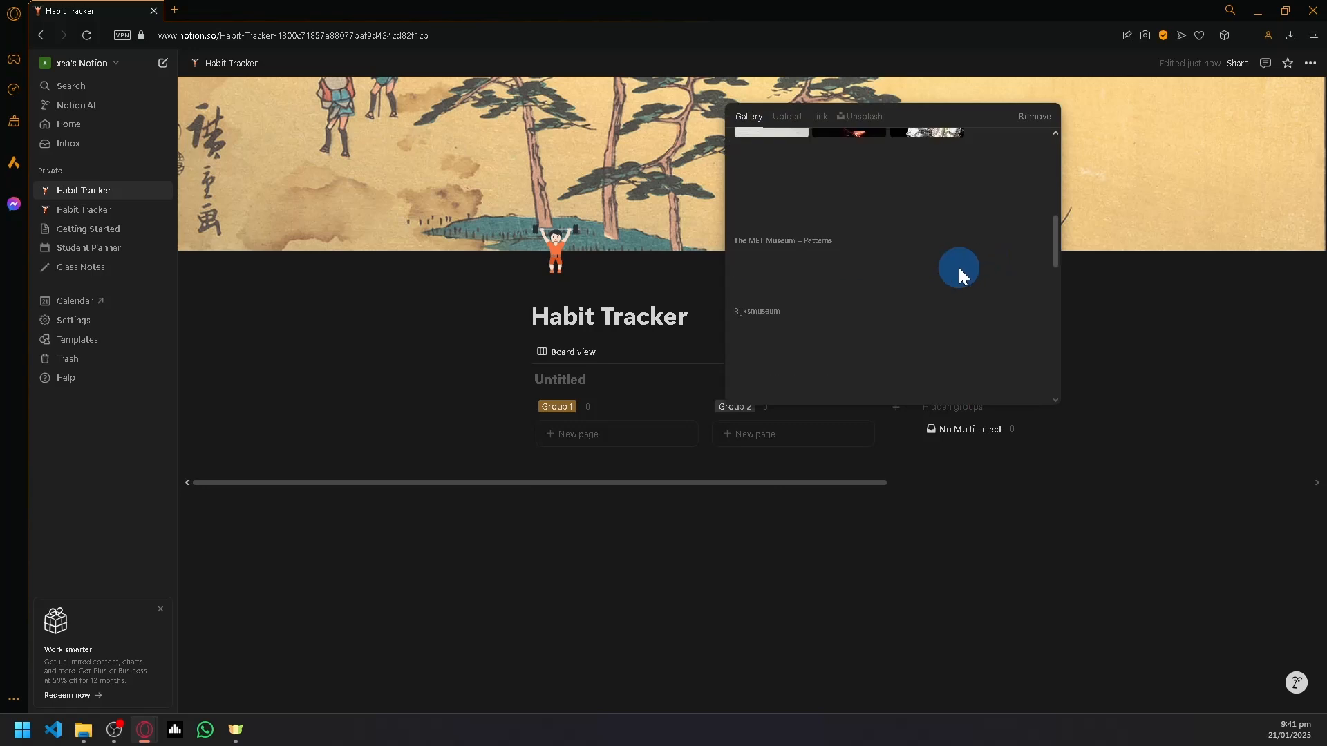
pyautogui.scroll(8, 954, 276)
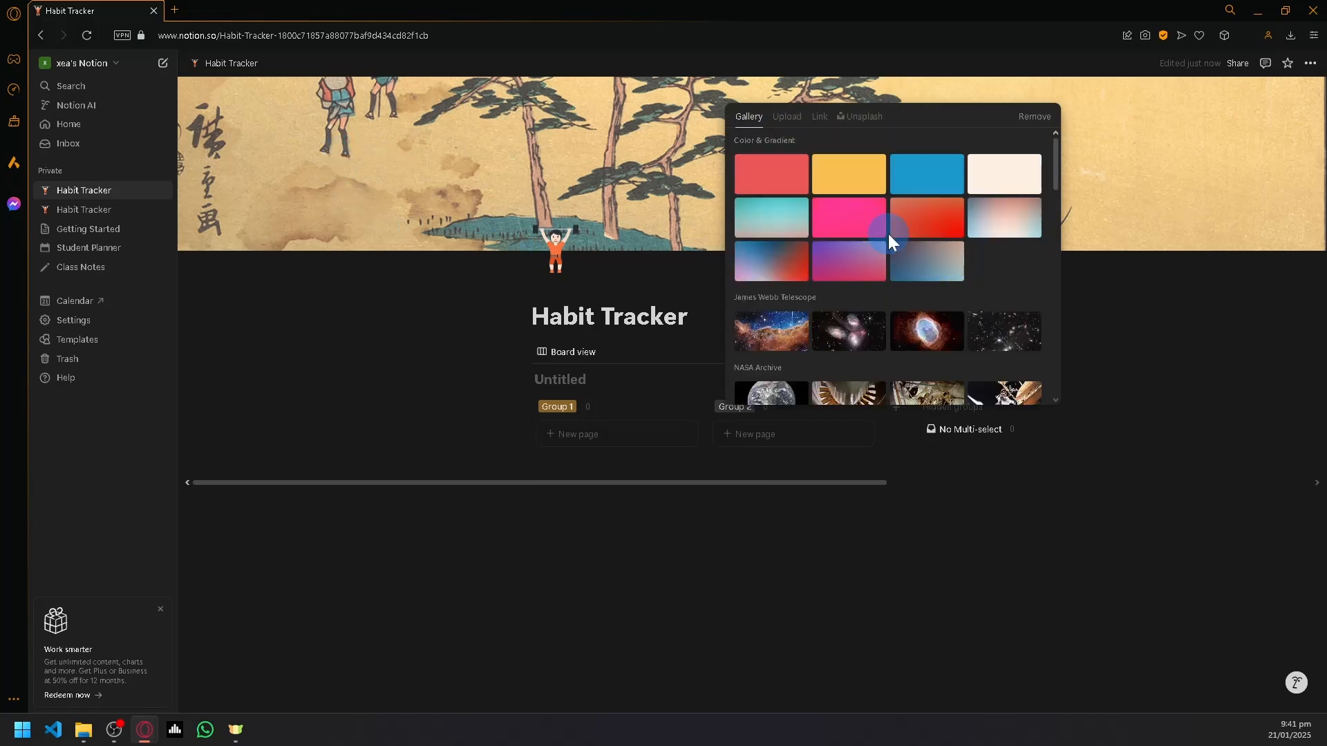
pyautogui.click(861, 278)
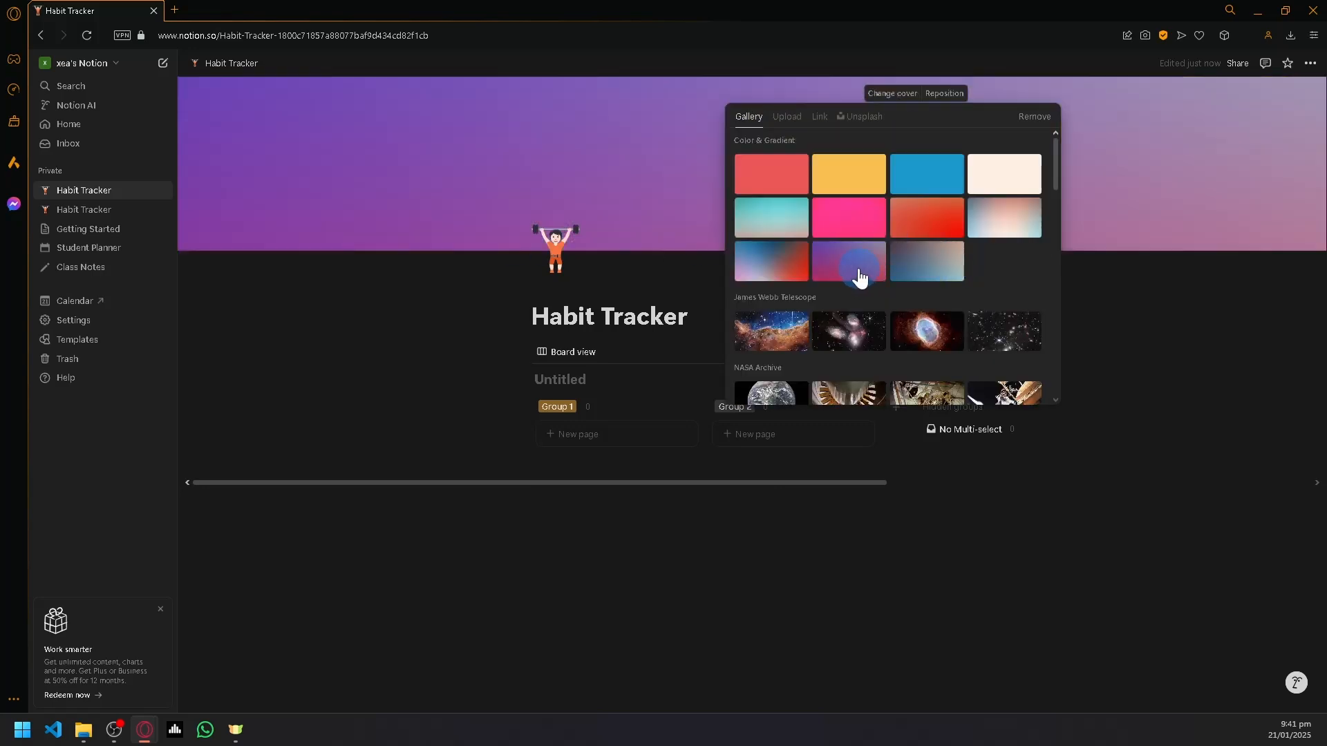
pyautogui.click(1108, 304)
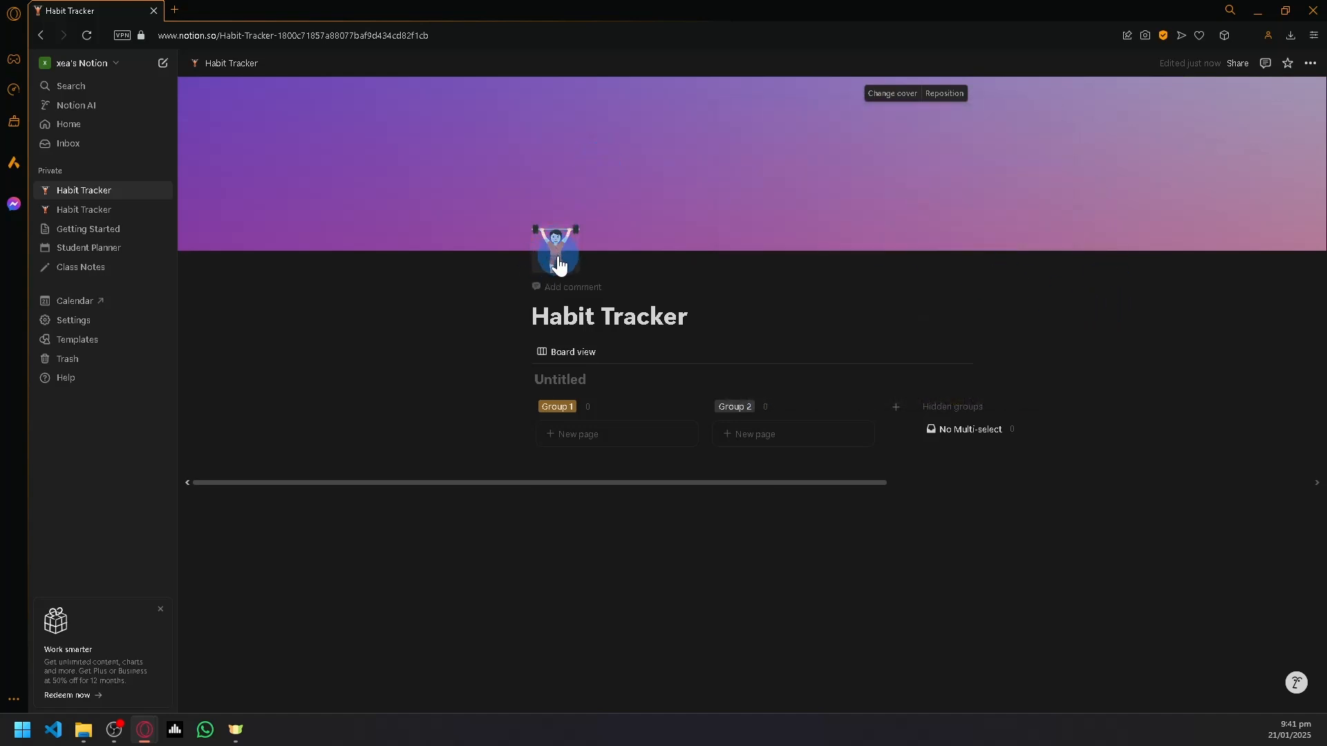
# Step: Insert an inline database below the existing table on the original Habit Tracker page with the blue-to-red cover
pyautogui.click(81, 214)
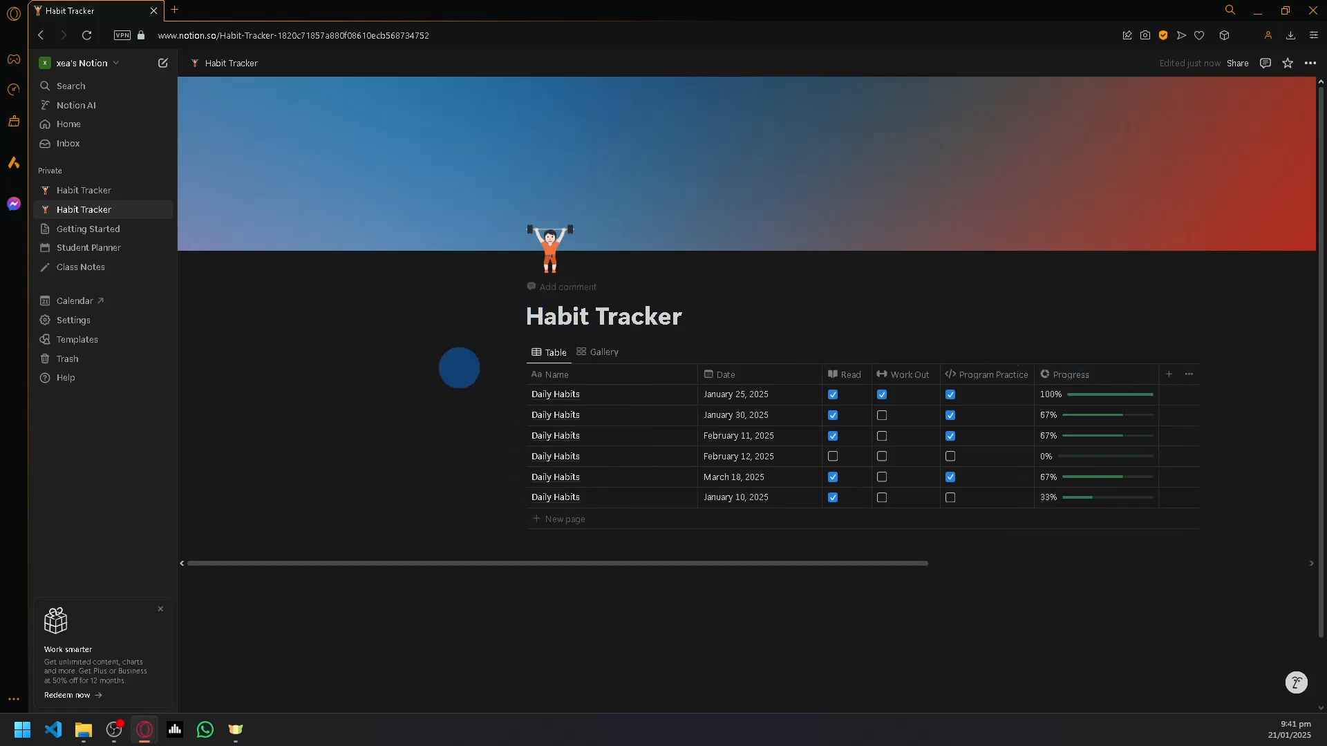
pyautogui.click(639, 606)
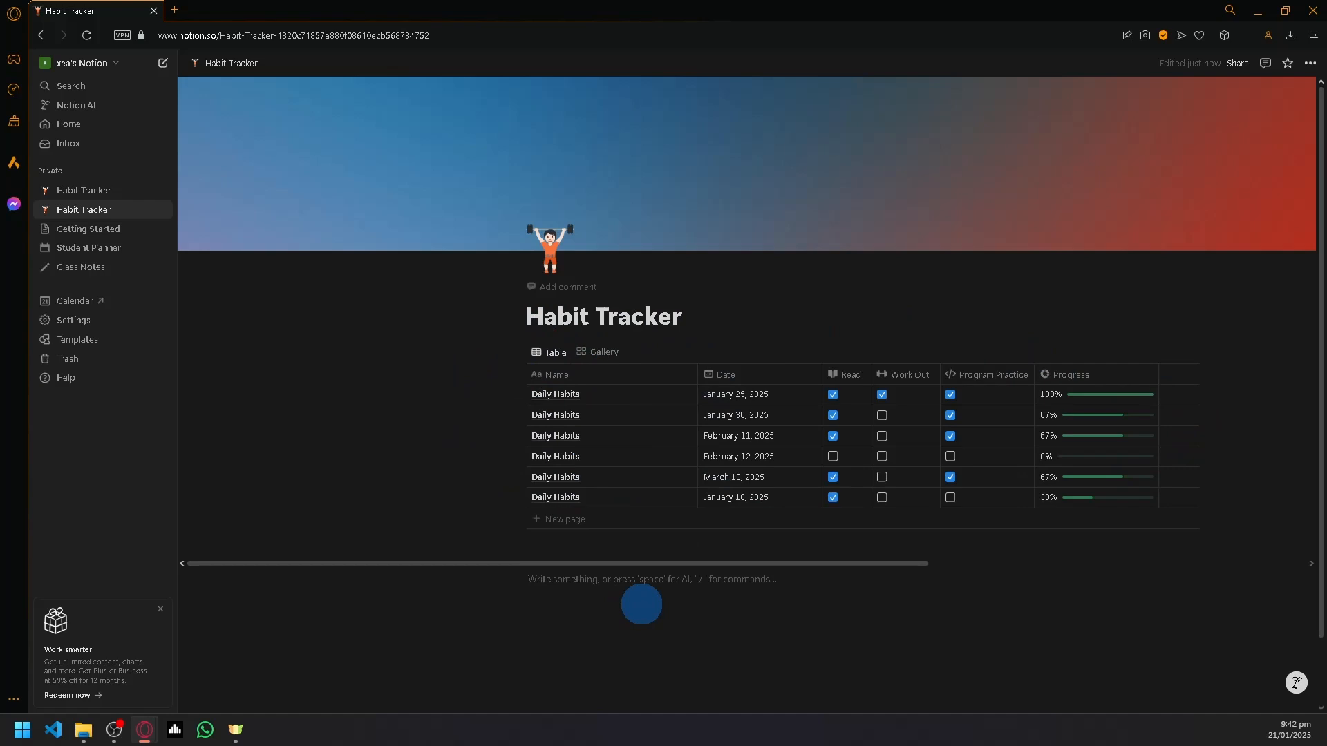
pyautogui.write('/')
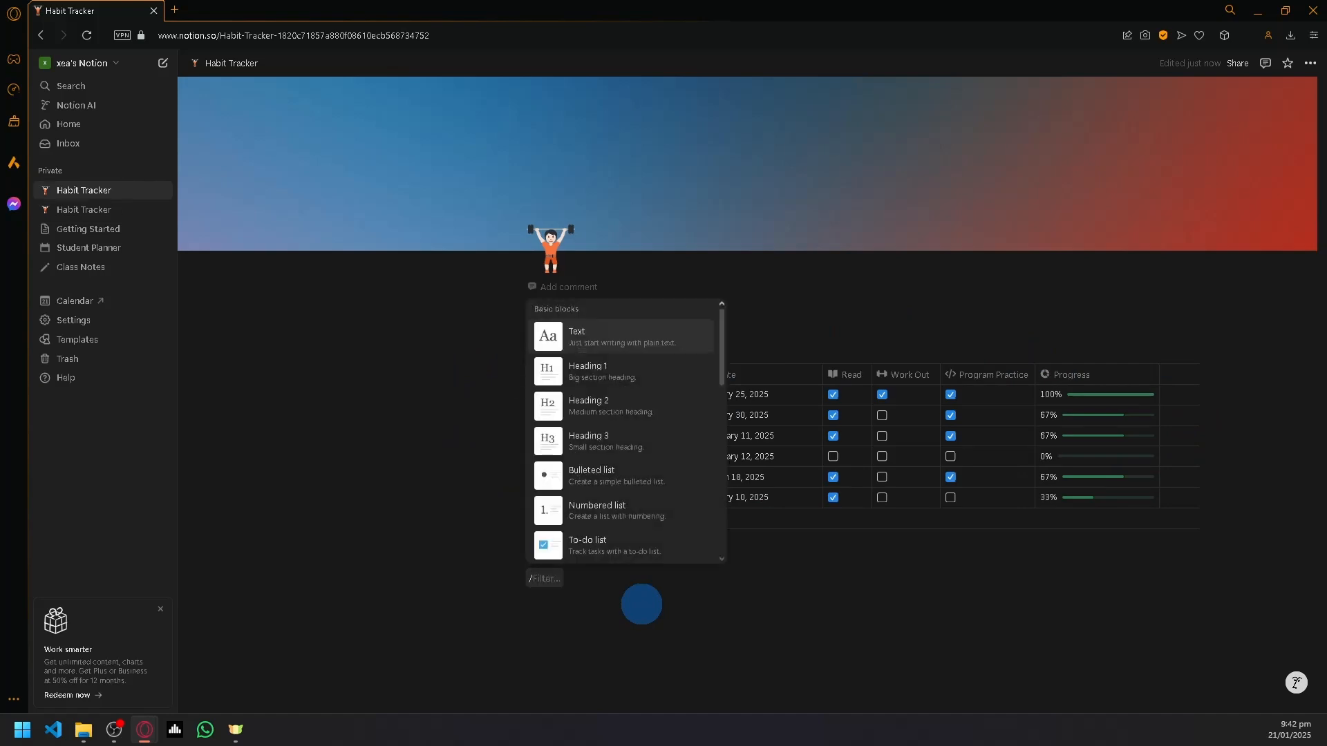
pyautogui.write('data')
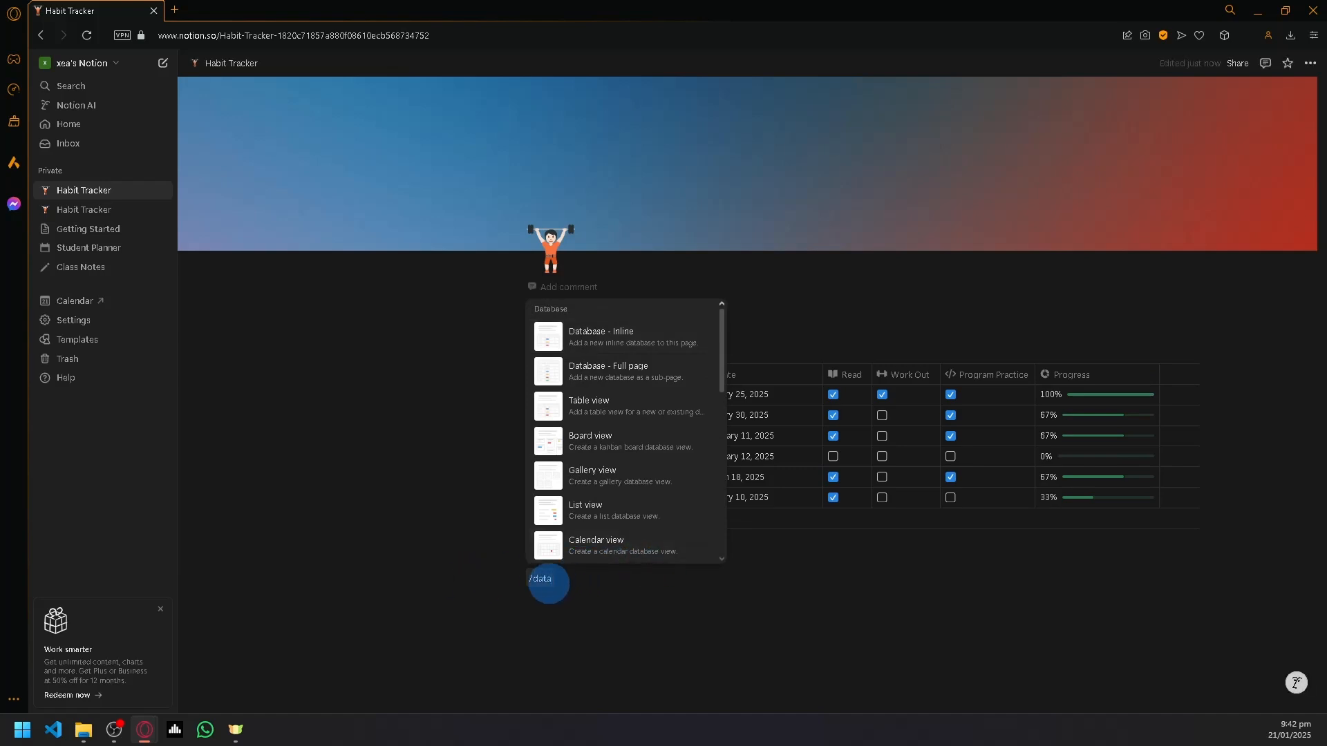
pyautogui.click(620, 346)
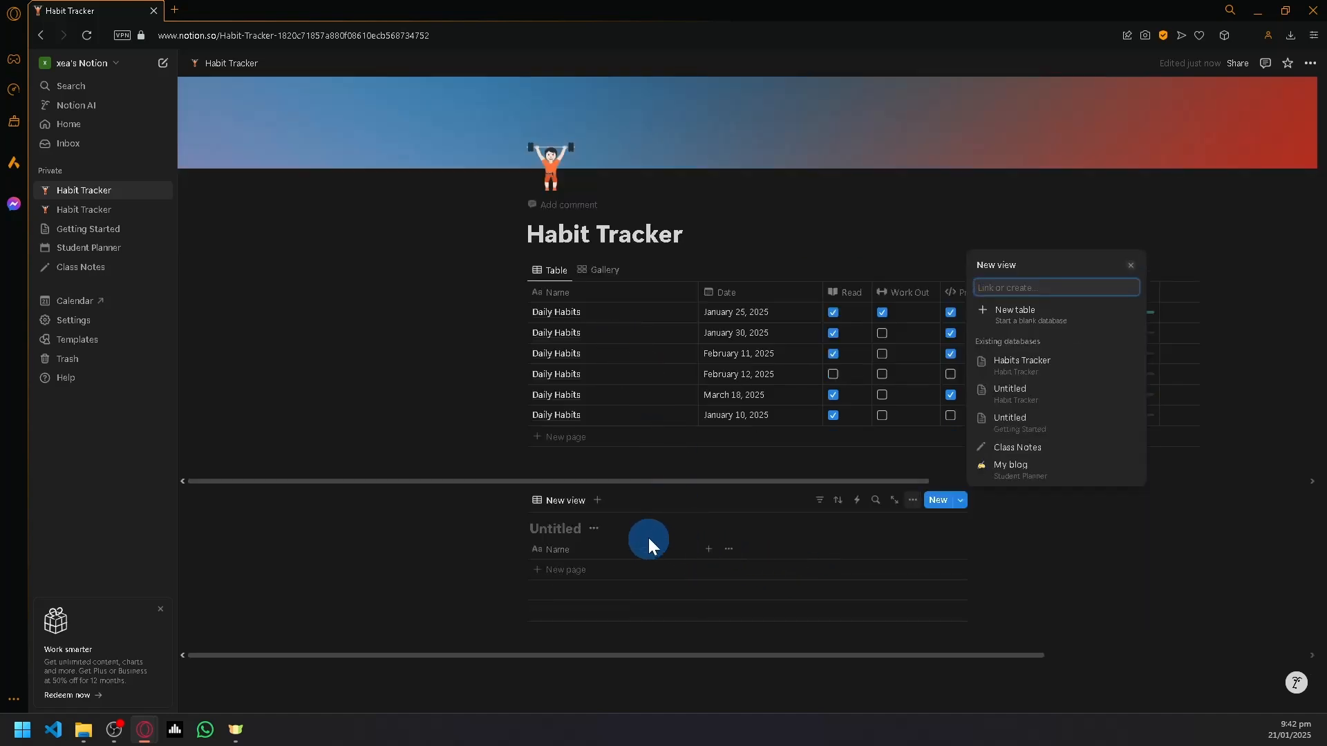
# Step: Title the new inline database "Habit Tracker" and hide its database title
pyautogui.click(566, 528)
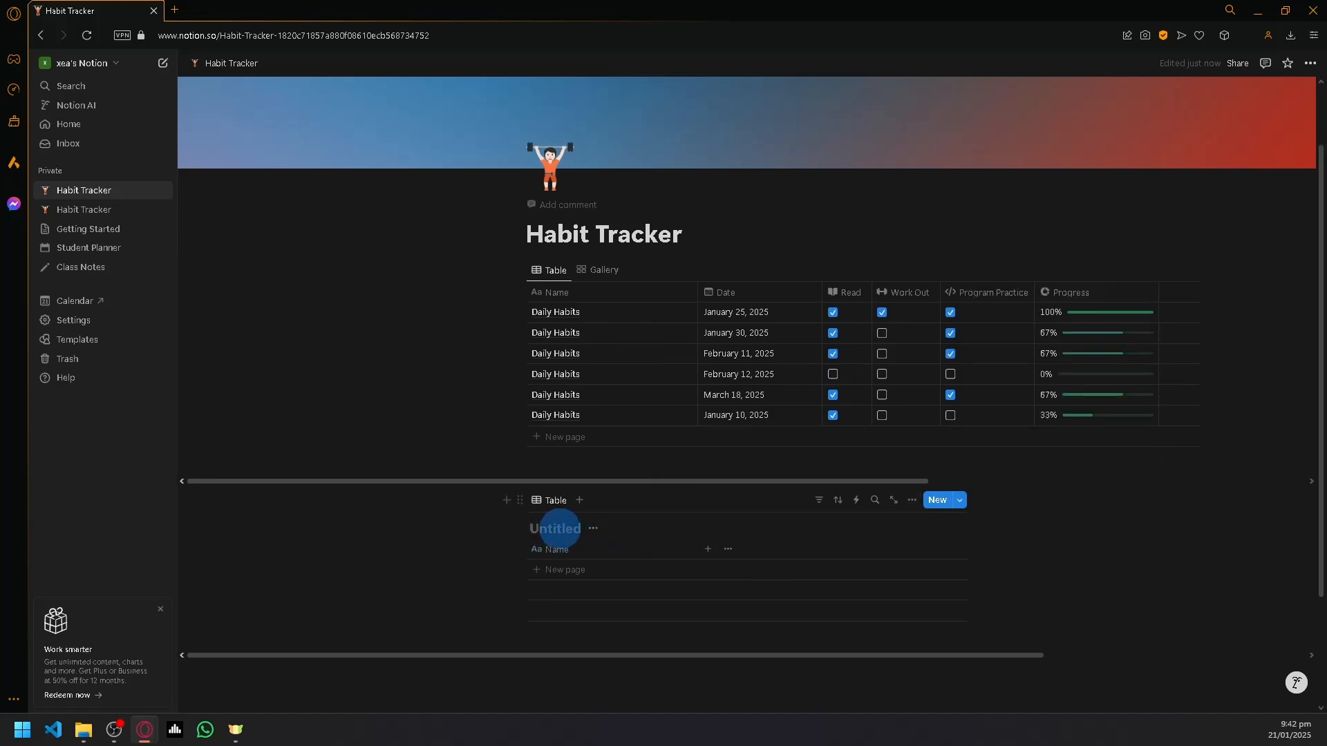
pyautogui.write('Habit Tracker')
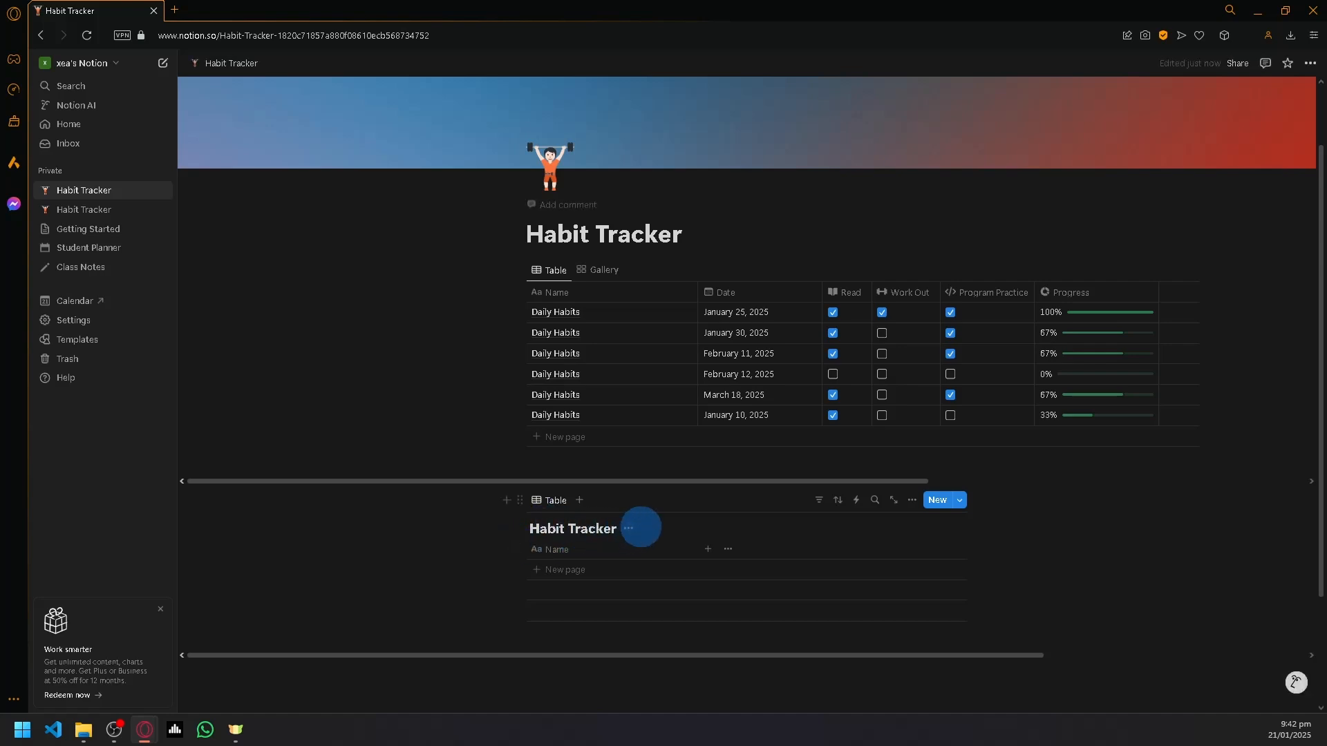
pyautogui.click(627, 530)
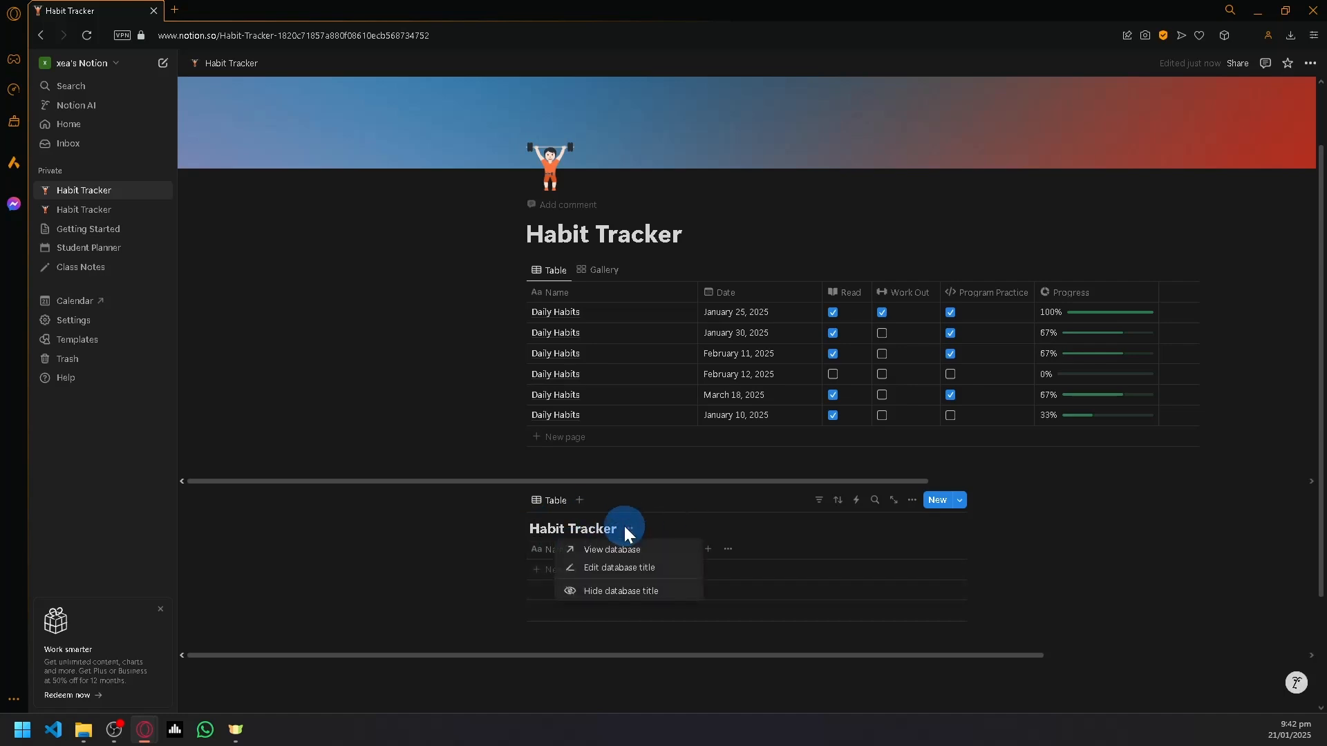
pyautogui.click(627, 591)
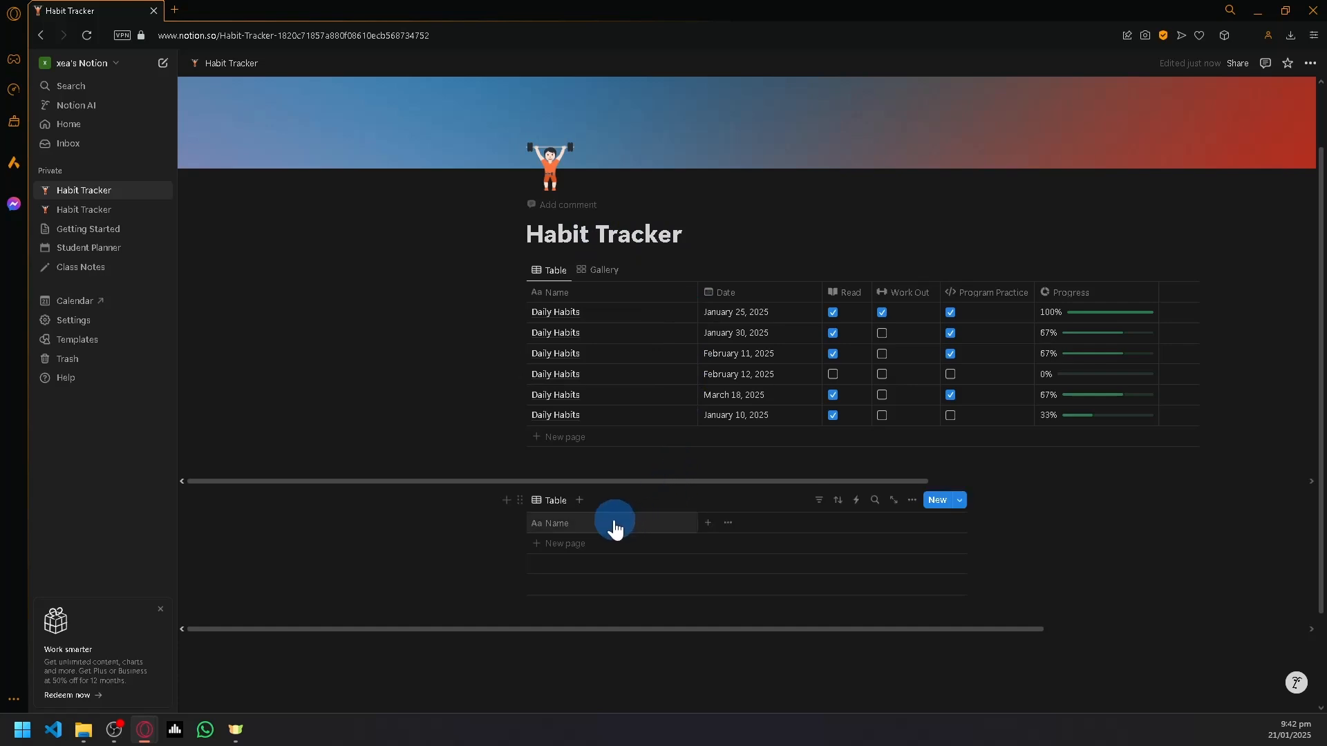
# Step: Rename the new table's Name column to "Task"
pyautogui.click(575, 525)
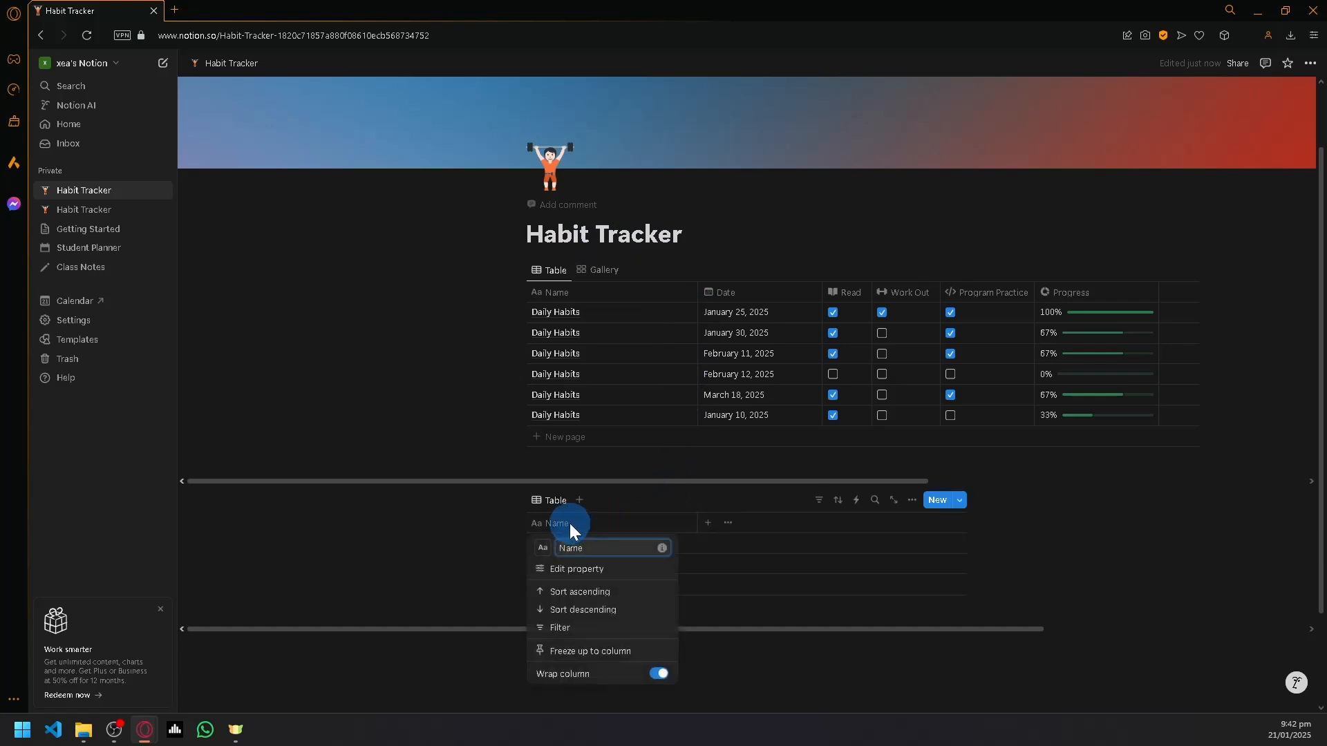
pyautogui.moveTo(592, 547); pyautogui.dragTo(557, 548)
pyautogui.write('Dali')
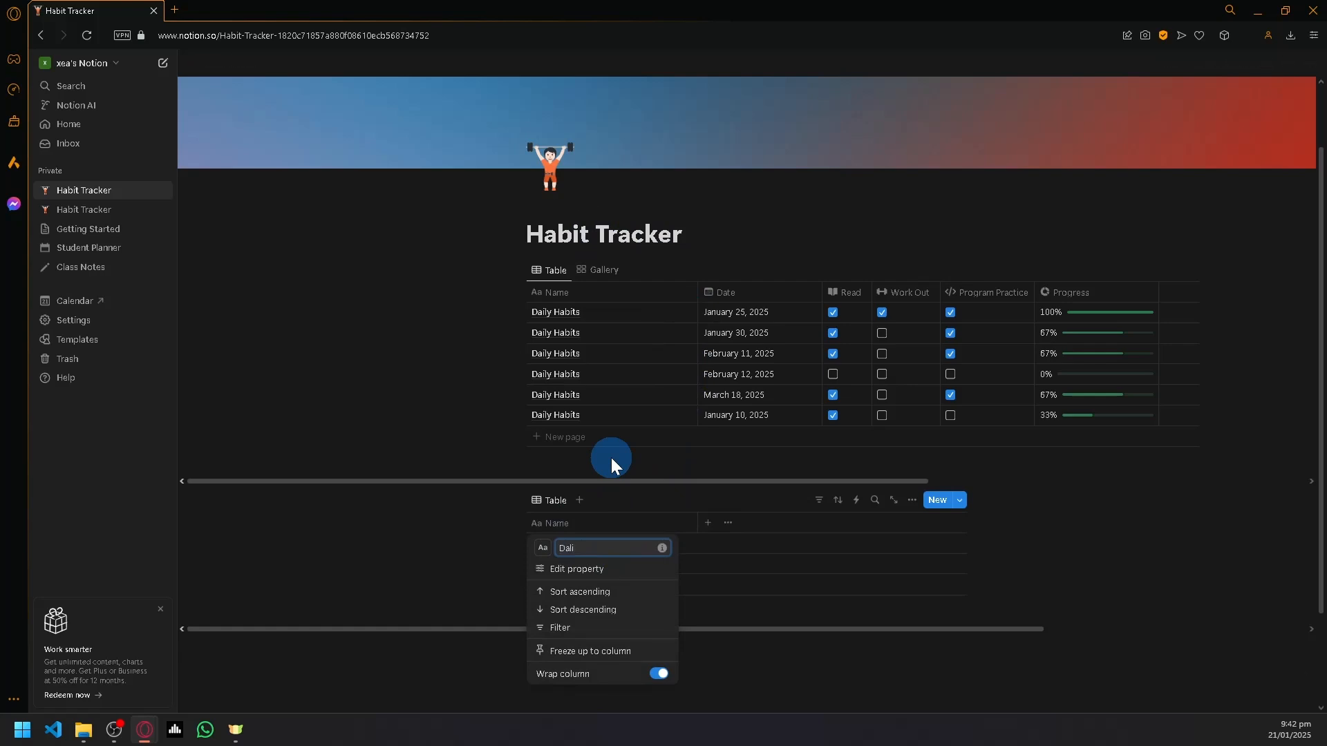
pyautogui.press('BackSpace')
pyautogui.press('BackSpace')
pyautogui.press('BackSpace')
pyautogui.press('BackSpace')
pyautogui.write('d')
pyautogui.press('BackSpace')
pyautogui.write('Task')
pyautogui.click(728, 553)
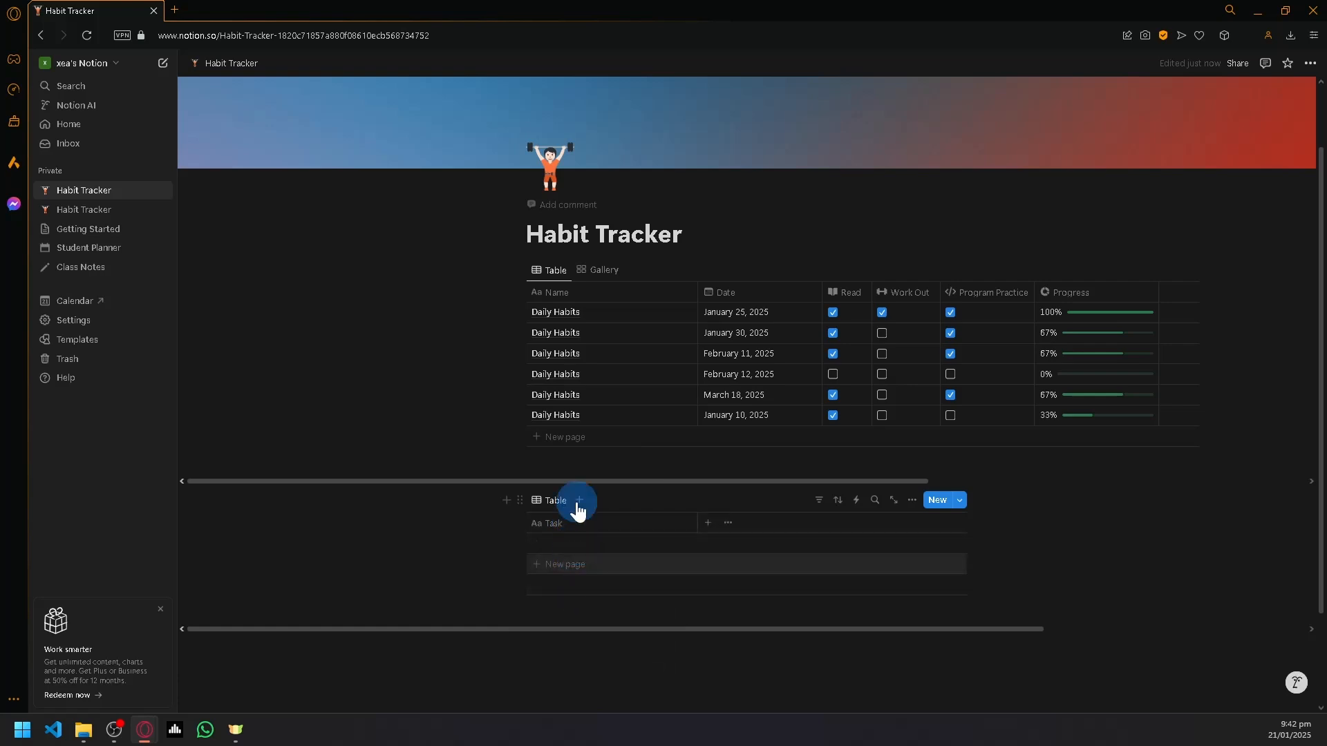
# Step: Add a Date property of type Date to the new table
pyautogui.click(709, 523)
pyautogui.write('date')
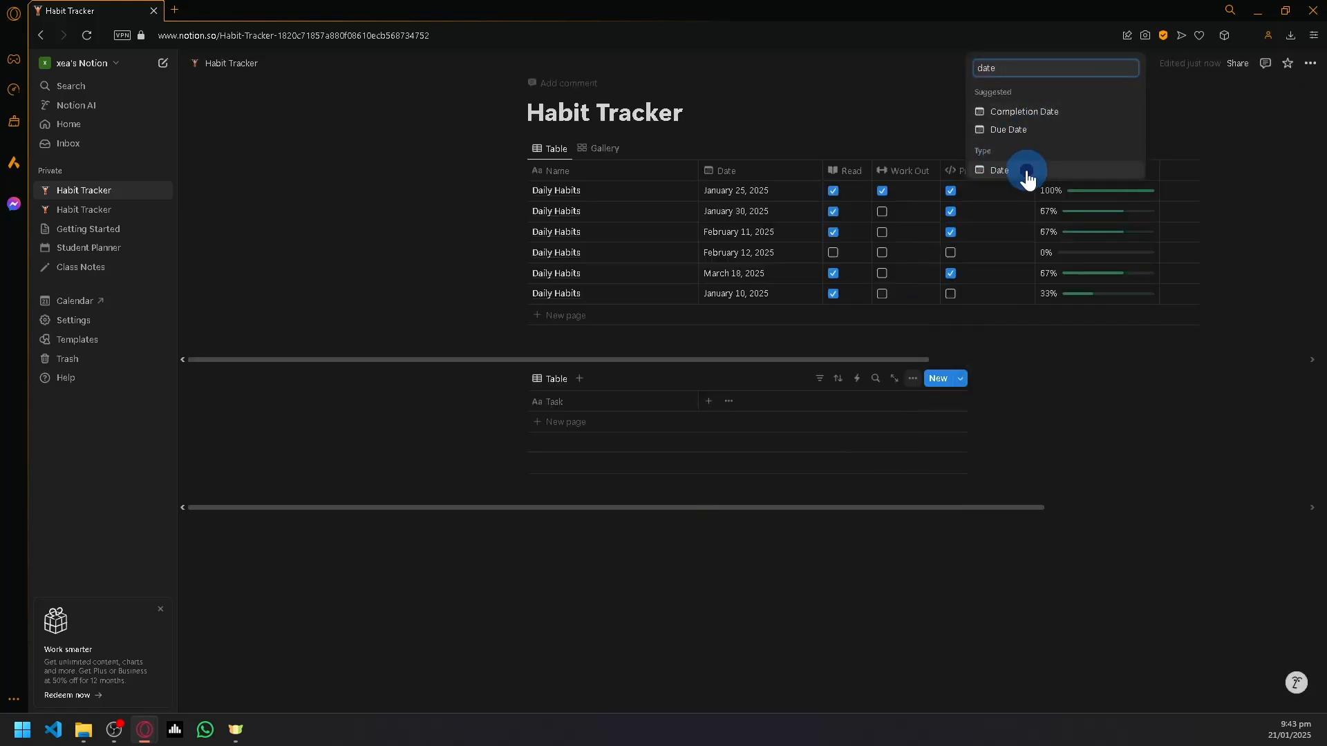
pyautogui.click(1029, 177)
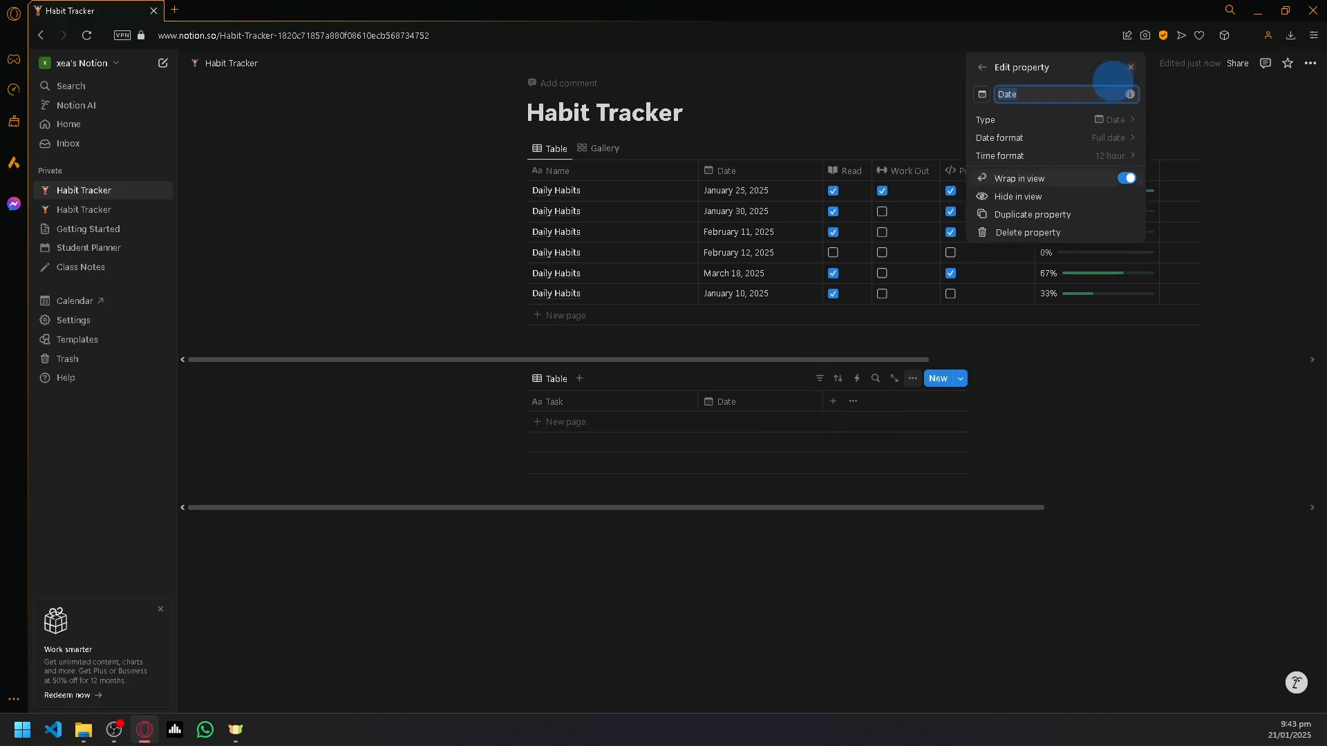
pyautogui.click(1131, 68)
# Step: Add a first row to the new table and set its date to January 26, 2025
pyautogui.click(740, 420)
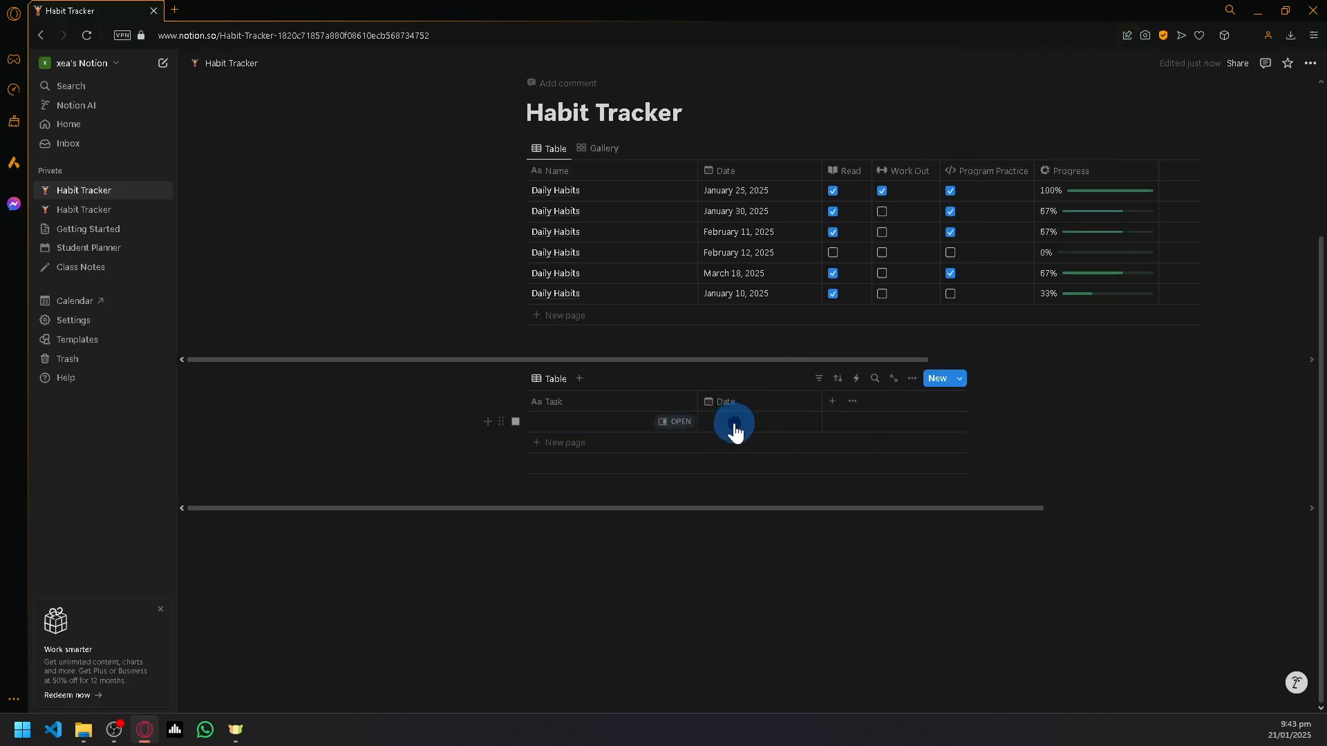
pyautogui.click(732, 422)
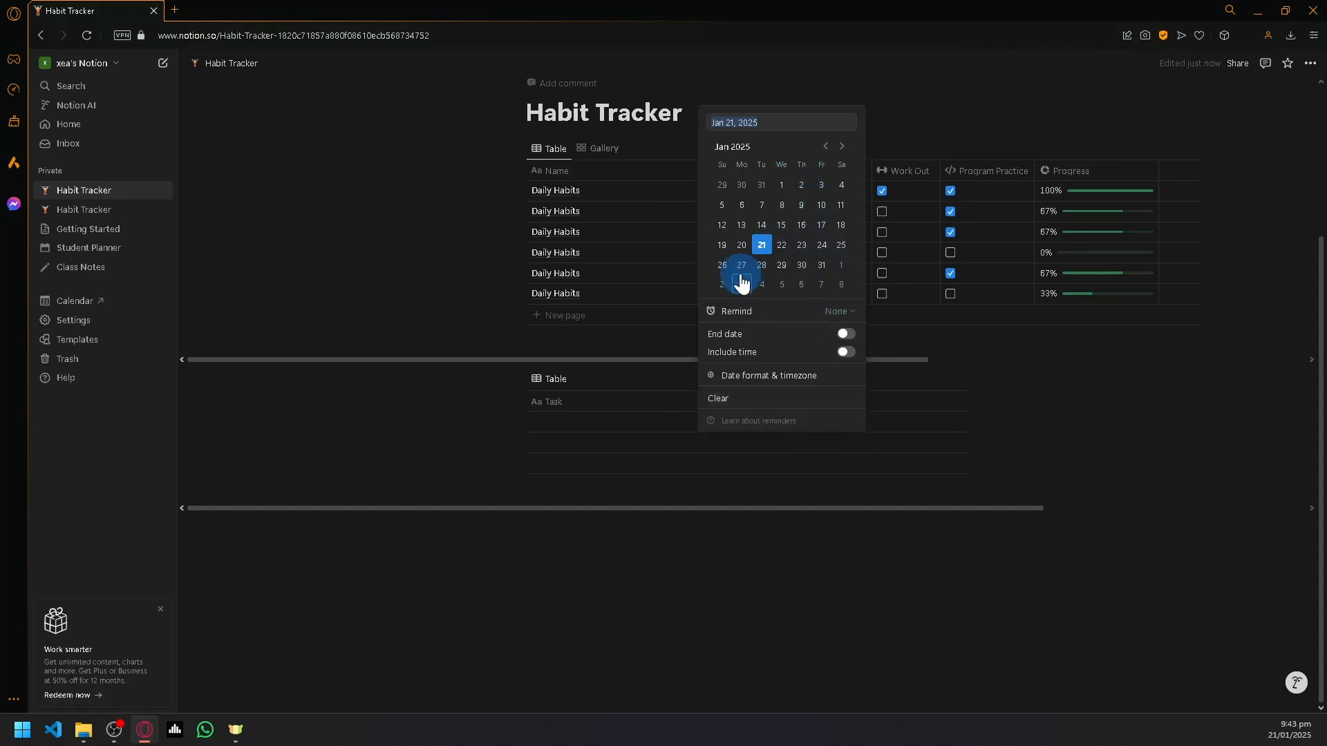
pyautogui.click(723, 266)
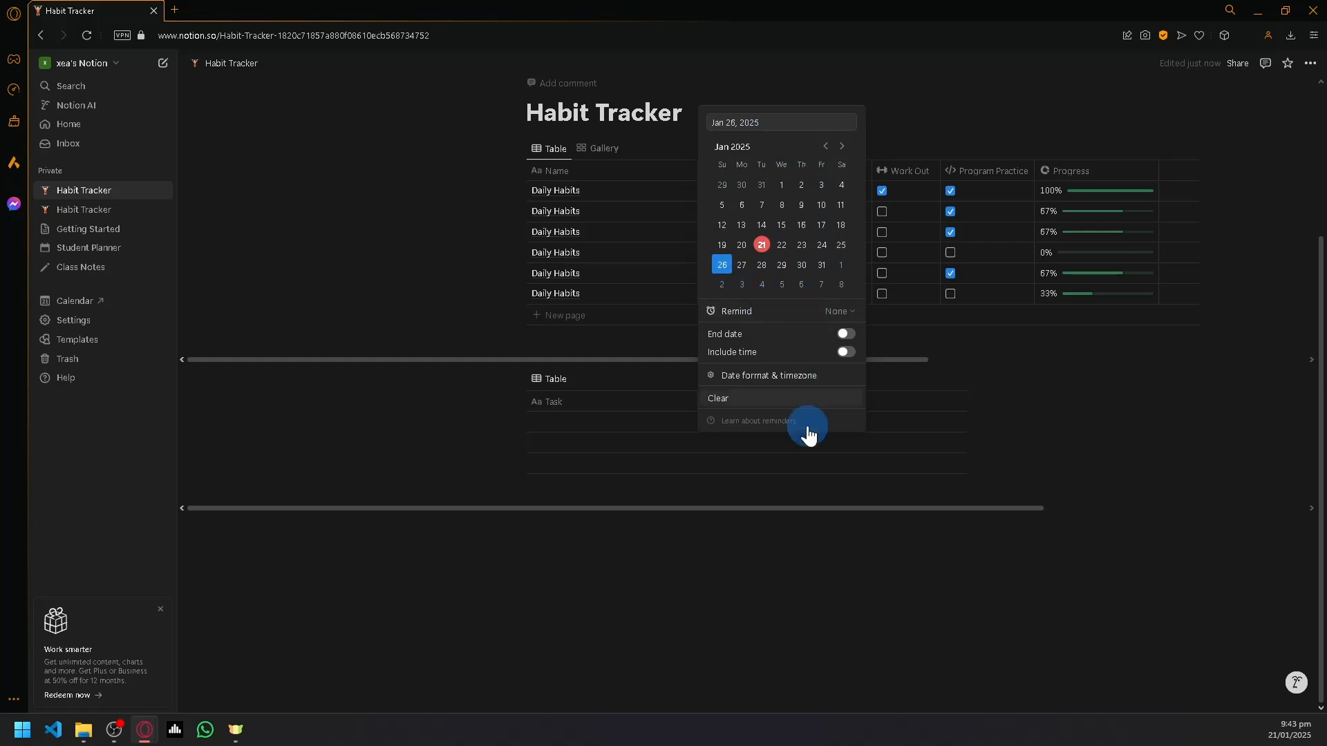
pyautogui.click(799, 483)
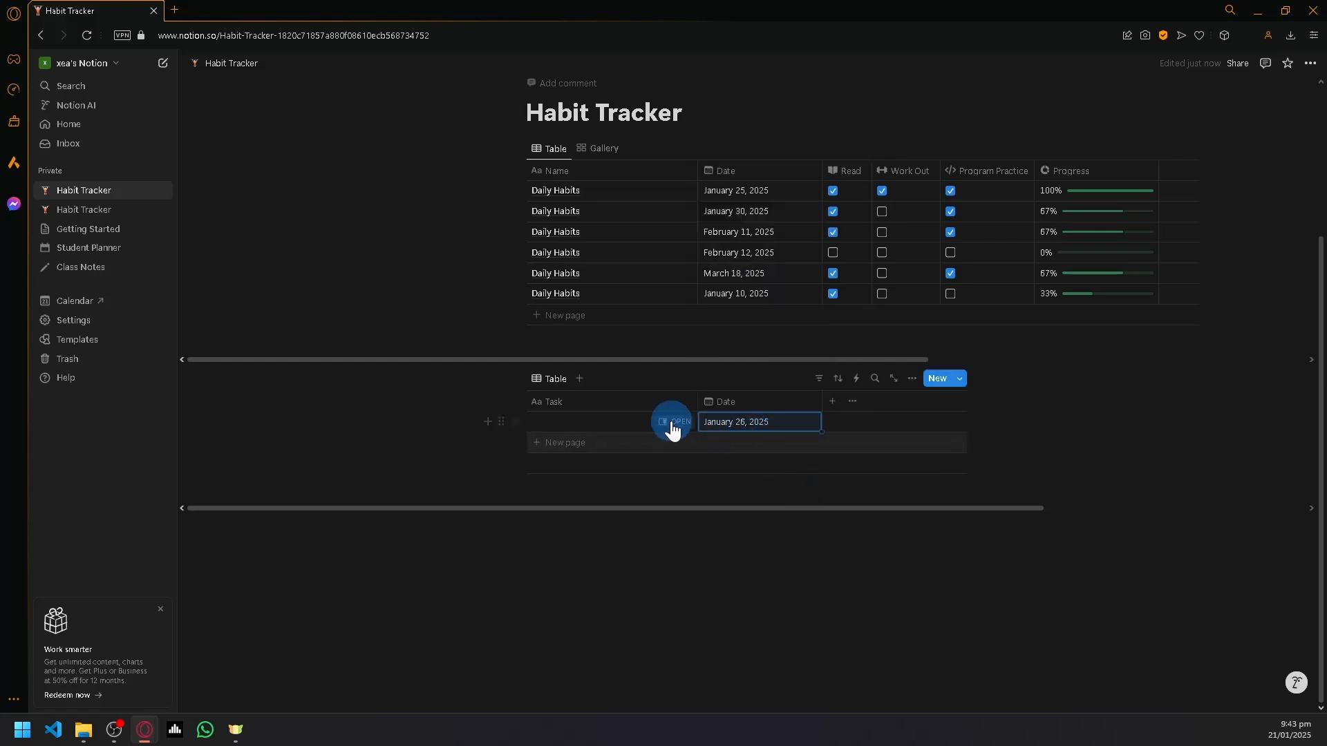
# Step: Name the first row's task "Habit Tracker" in the new table
pyautogui.click(592, 422)
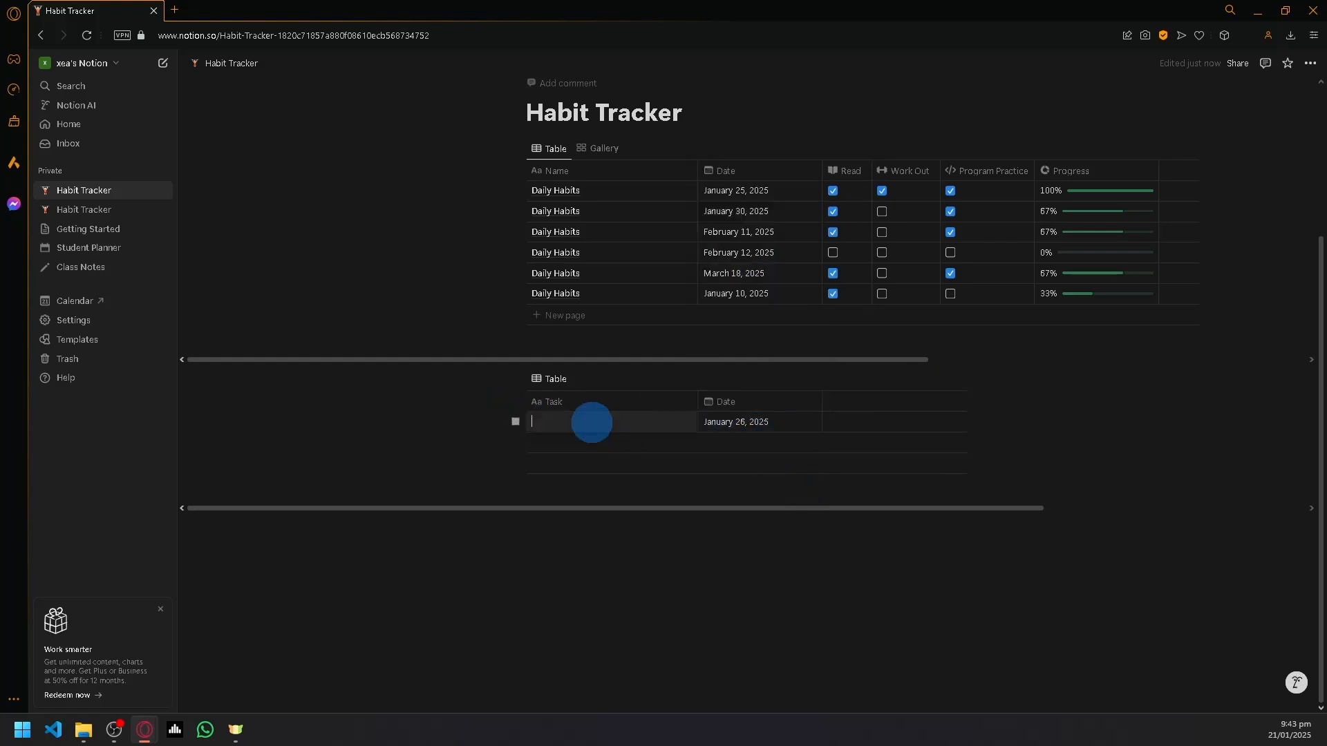
pyautogui.write('Habit Tracker')
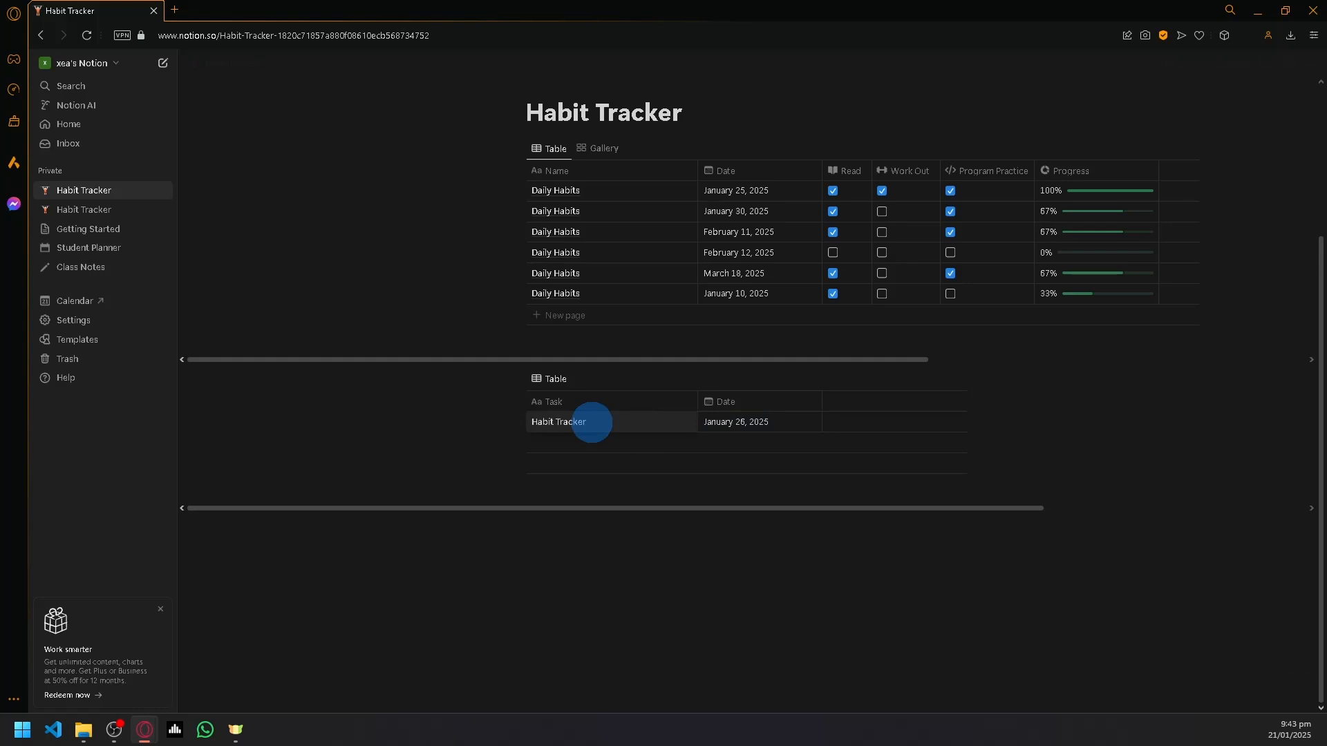
pyautogui.press('Escape')
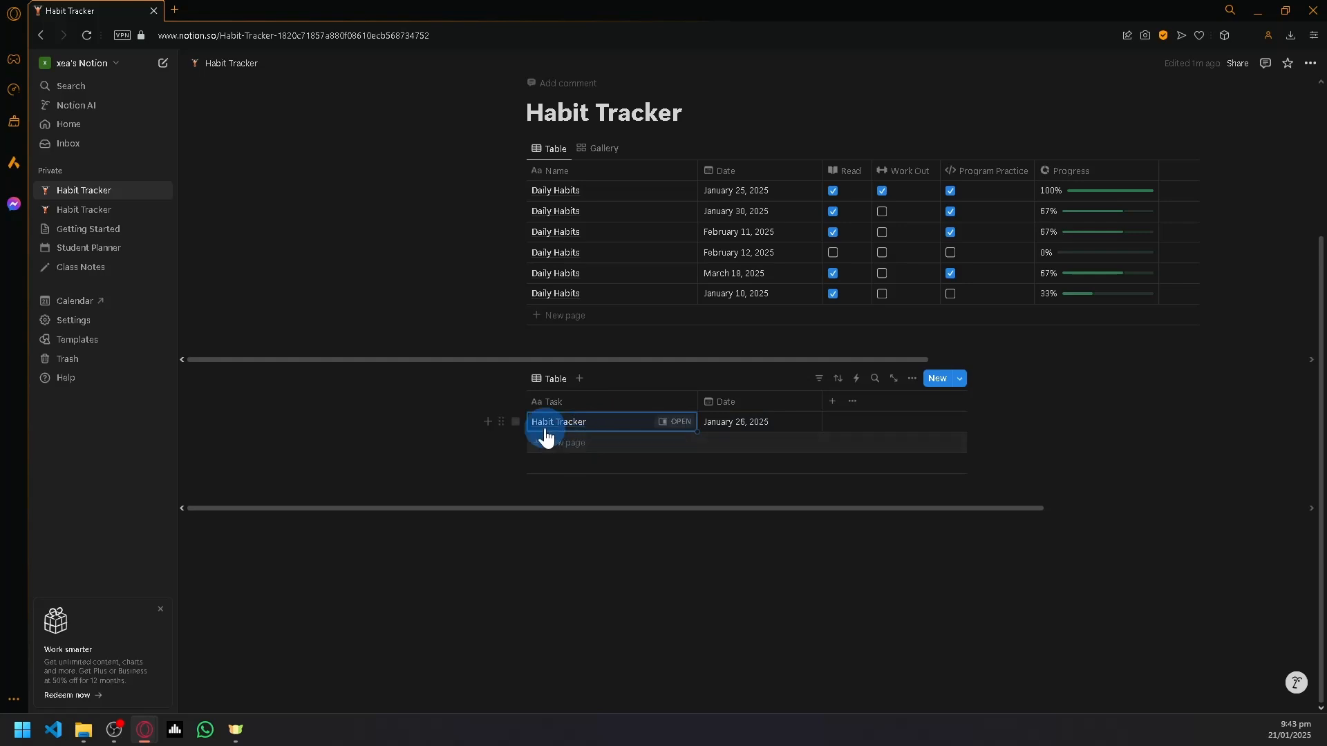
# Step: Duplicate the "Habit Tracker" row three times in the new table
pyautogui.click(499, 422)
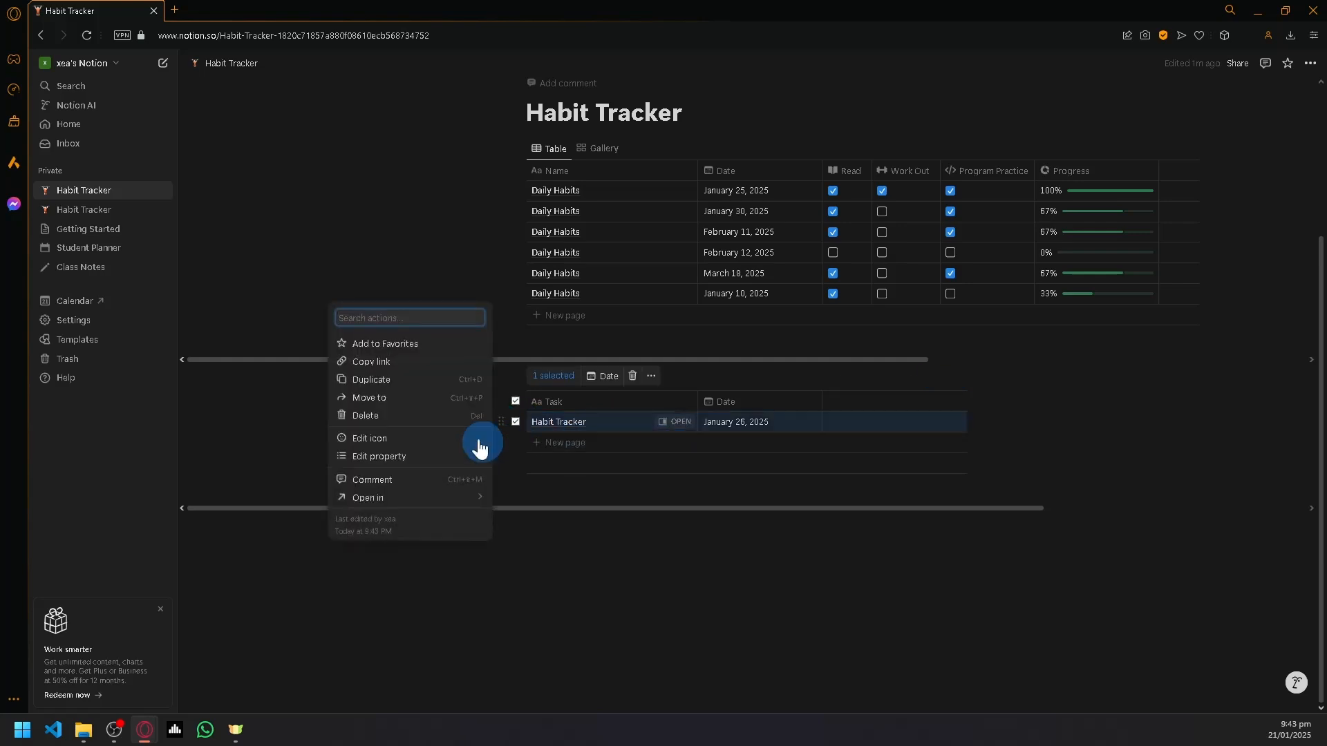
pyautogui.click(435, 387)
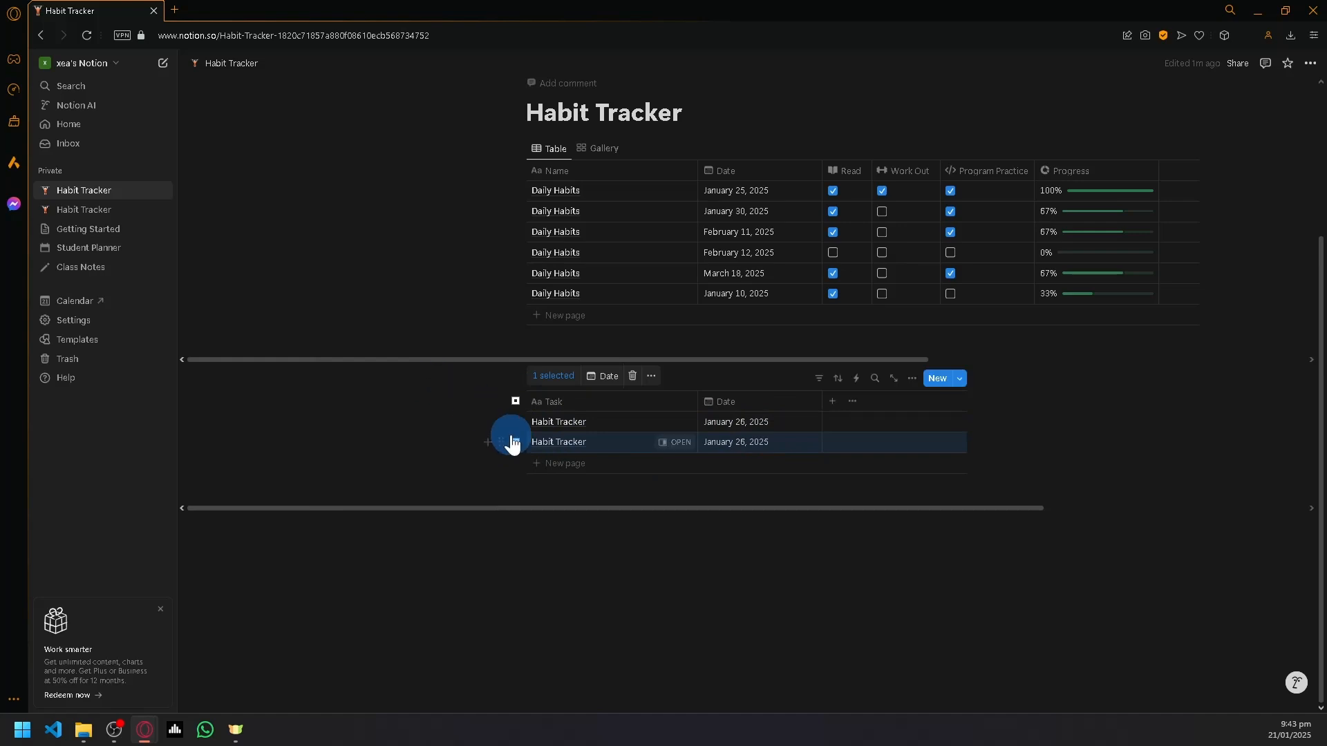
pyautogui.hotkey('ctrl', 'd')
pyautogui.hotkey('ctrl', 'd')
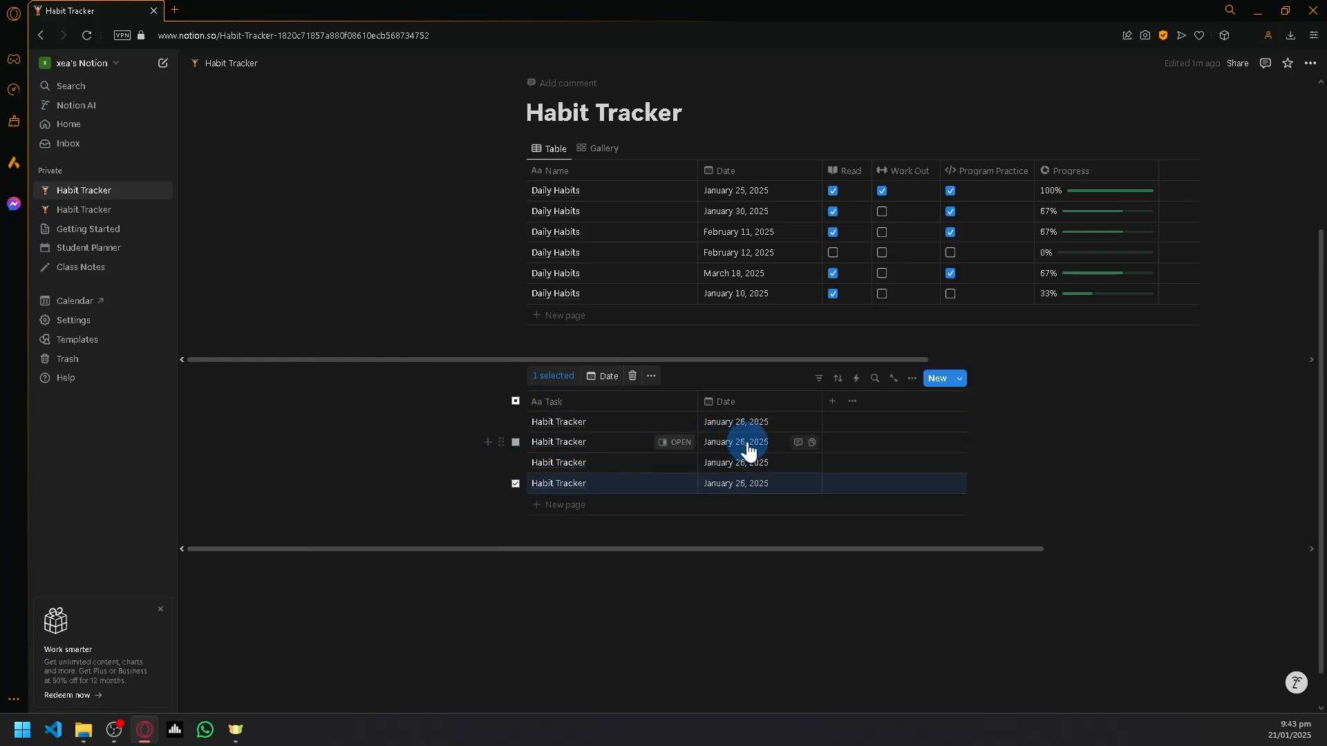
# Step: Set the second row's date to February 2, 2025 and the third row's date to February 9, 2025
pyautogui.click(747, 443)
pyautogui.click(721, 304)
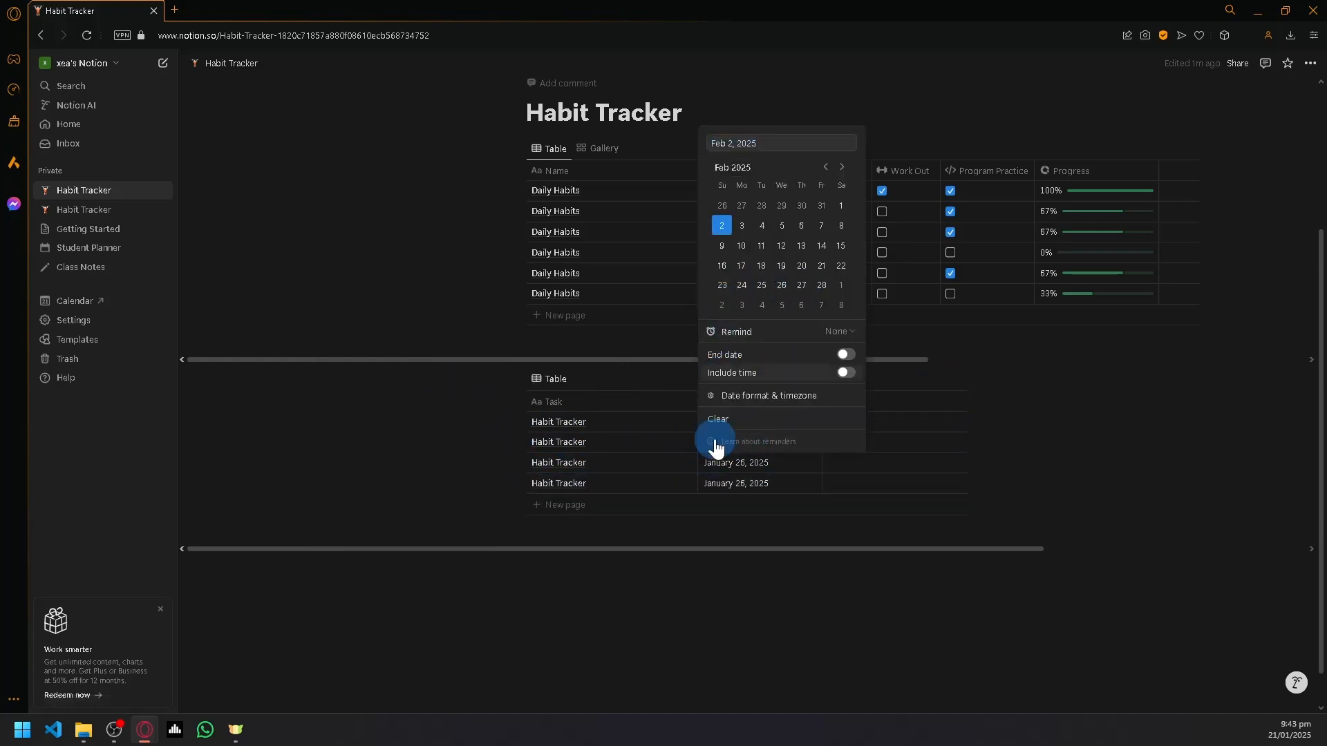
pyautogui.click(728, 463)
pyautogui.click(727, 463)
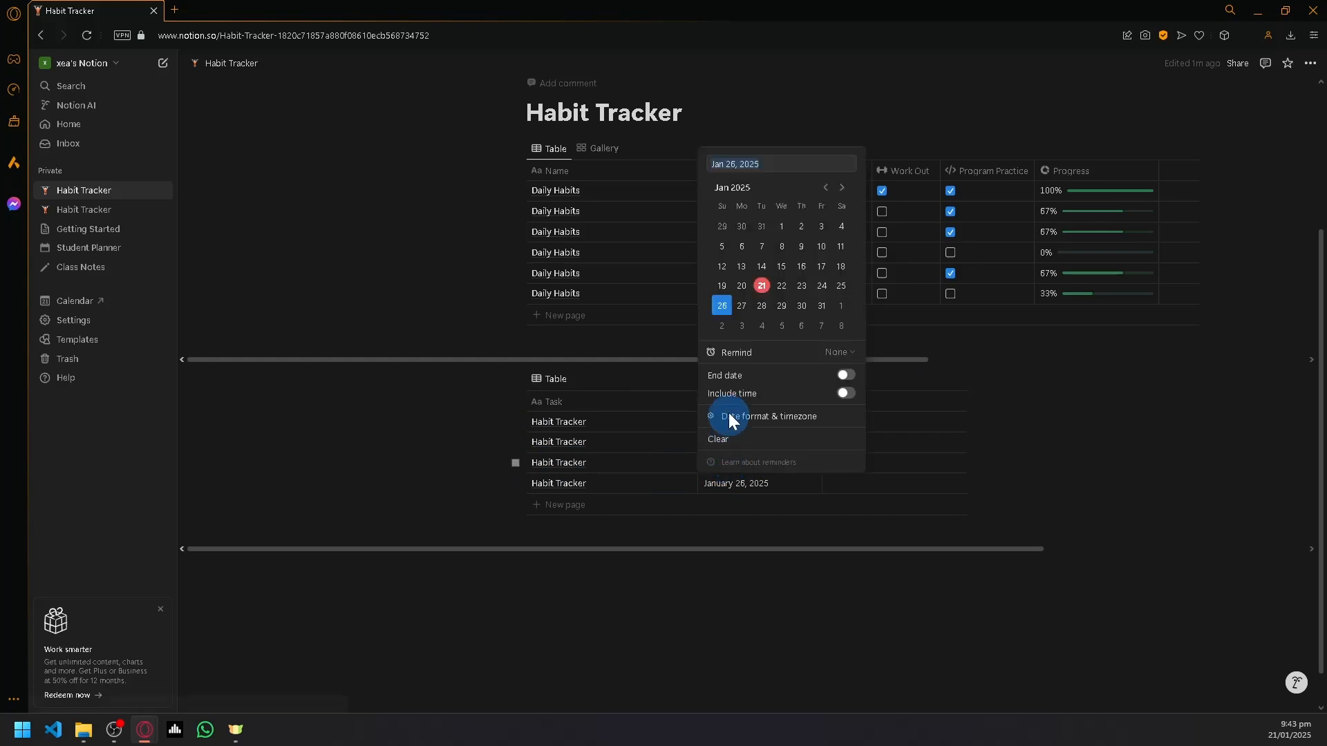
pyautogui.click(846, 191)
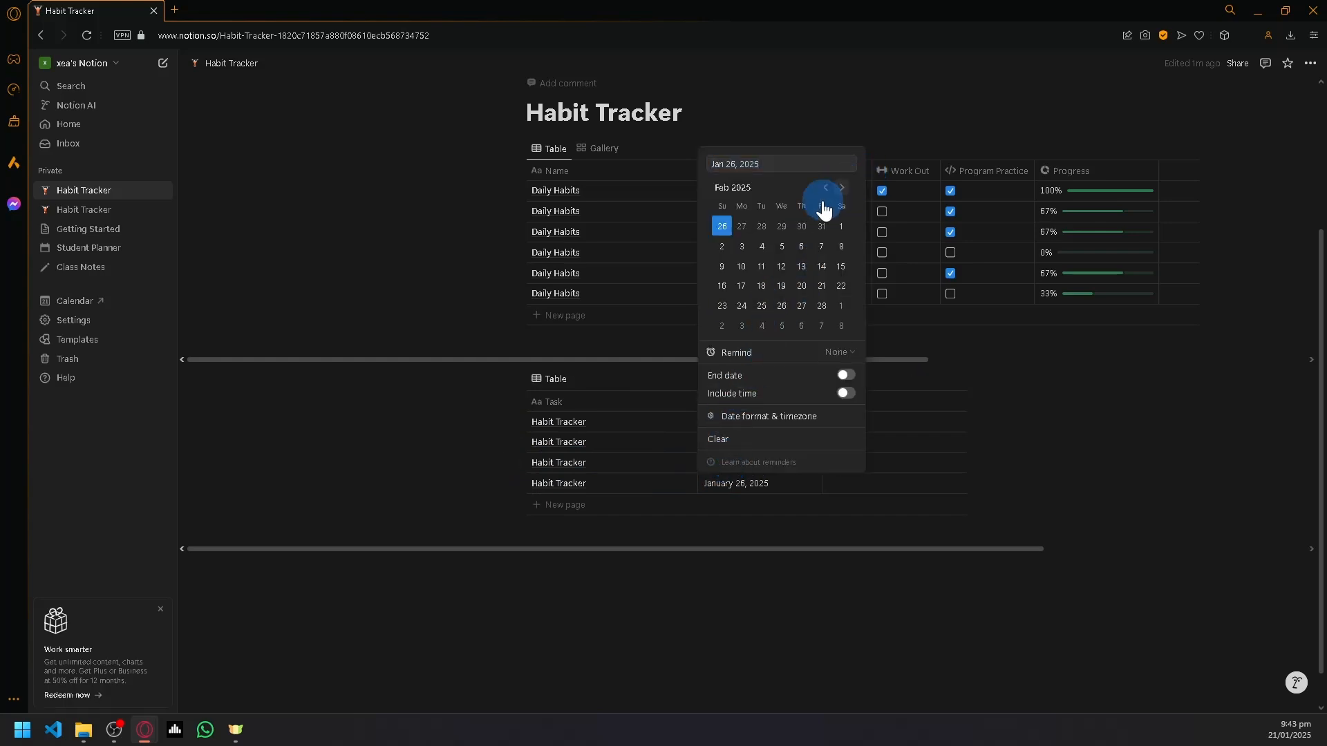
pyautogui.click(722, 267)
# Step: Set the fourth row's date to February 16, 2025
pyautogui.click(749, 487)
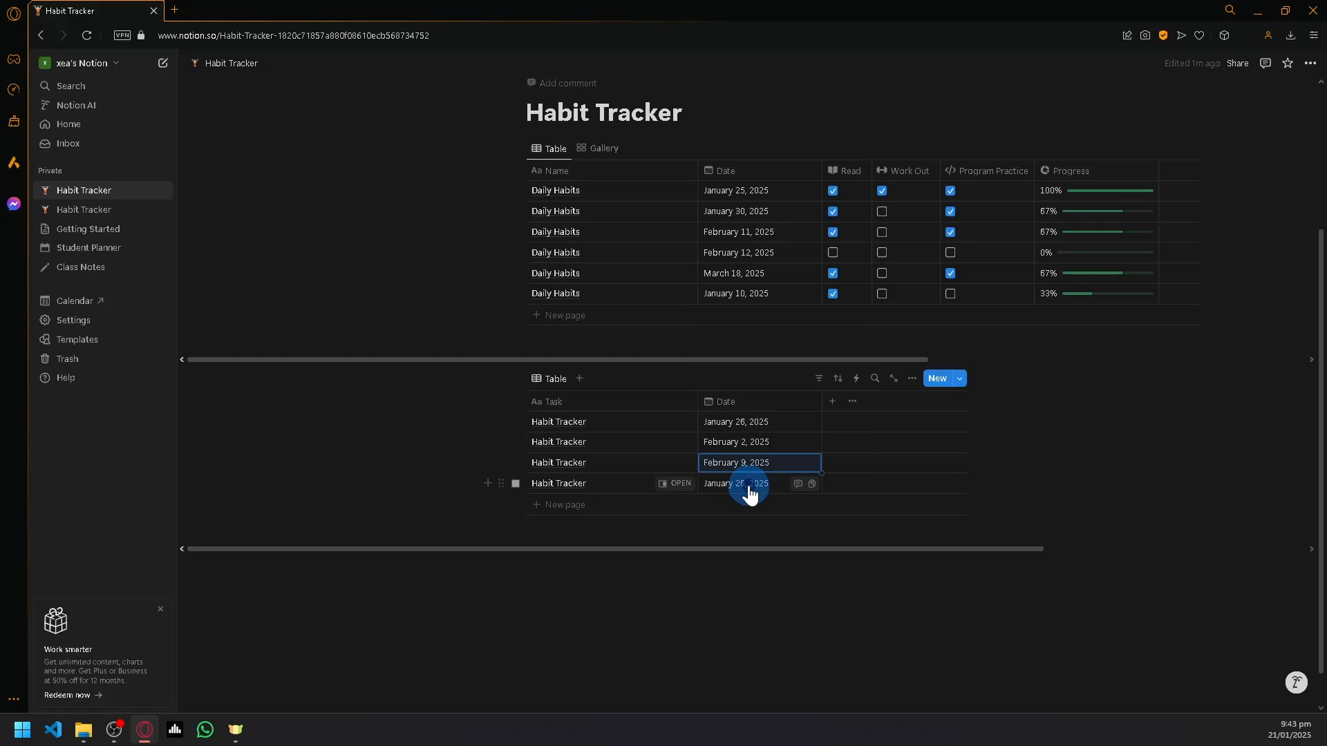
pyautogui.click(749, 487)
pyautogui.click(843, 207)
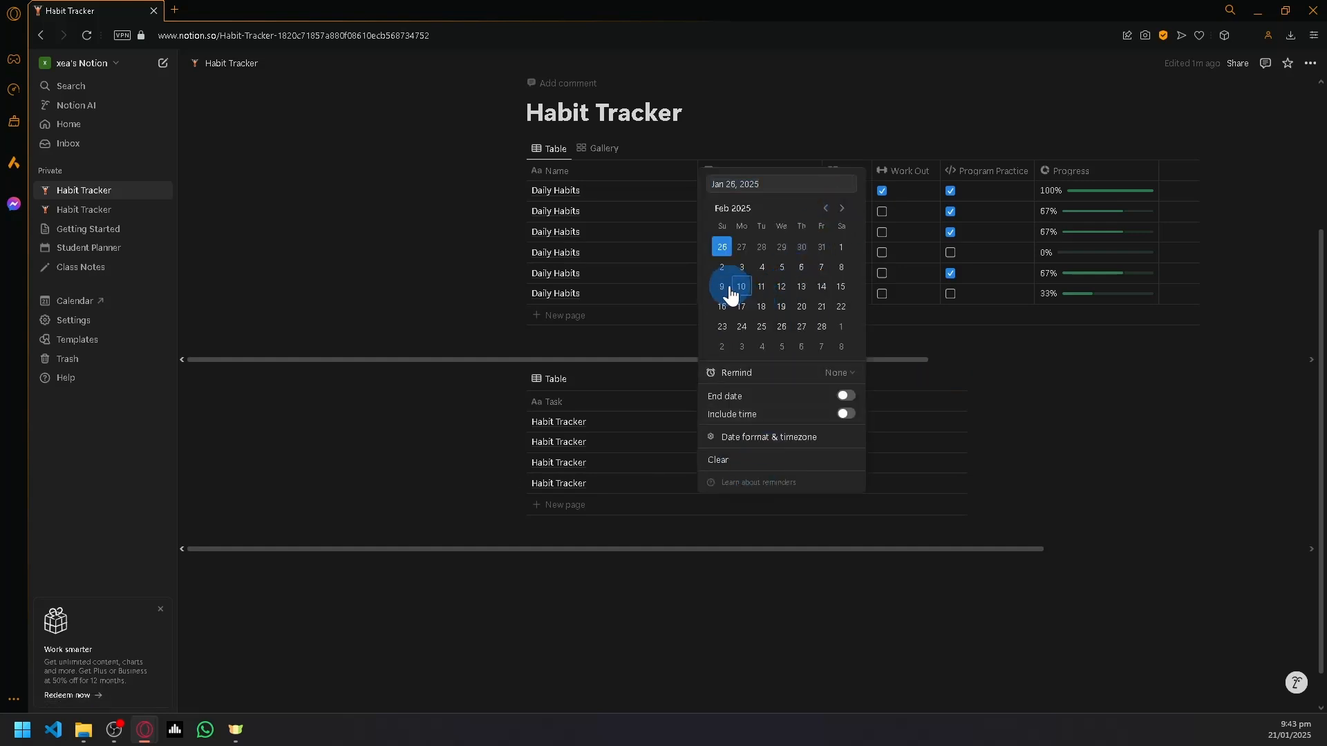
pyautogui.click(723, 312)
pyautogui.click(885, 544)
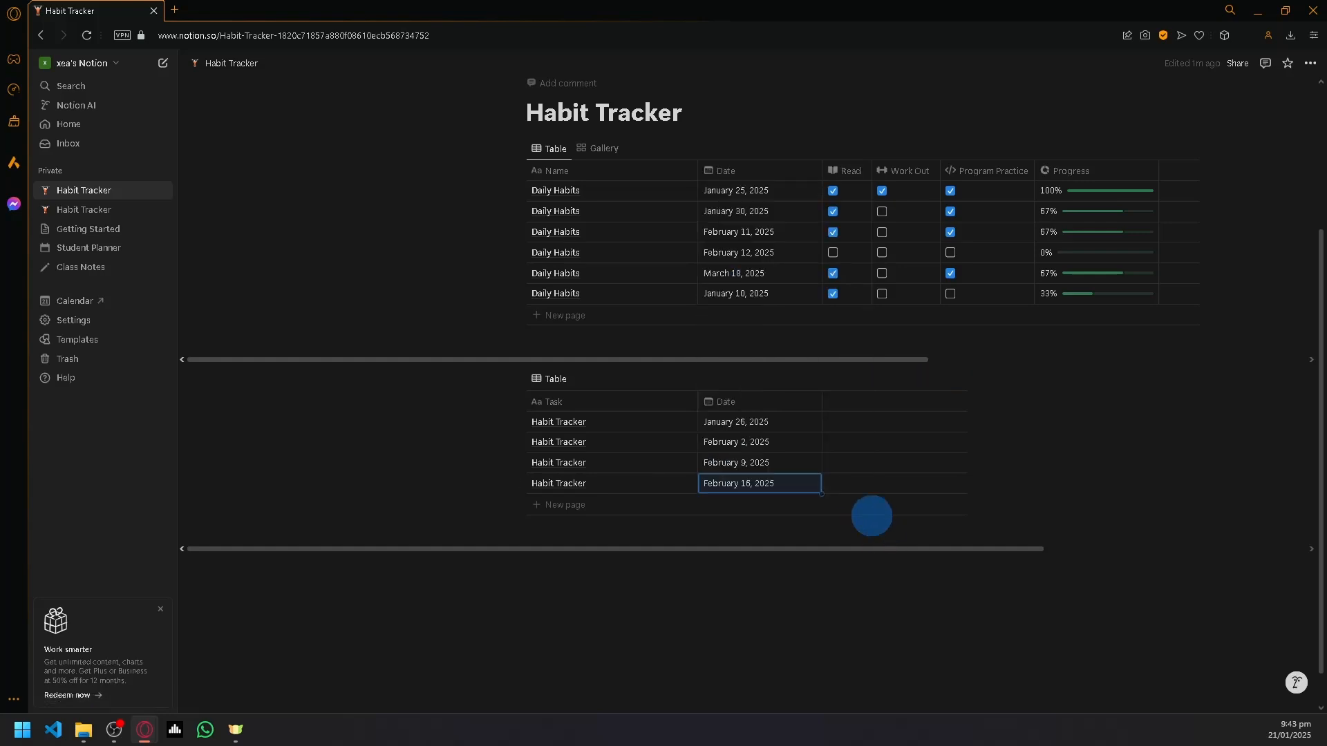
# Step: Narrow the new table's Date and Task columns so each entry just fits on one line
pyautogui.moveTo(822, 401); pyautogui.dragTo(777, 402)
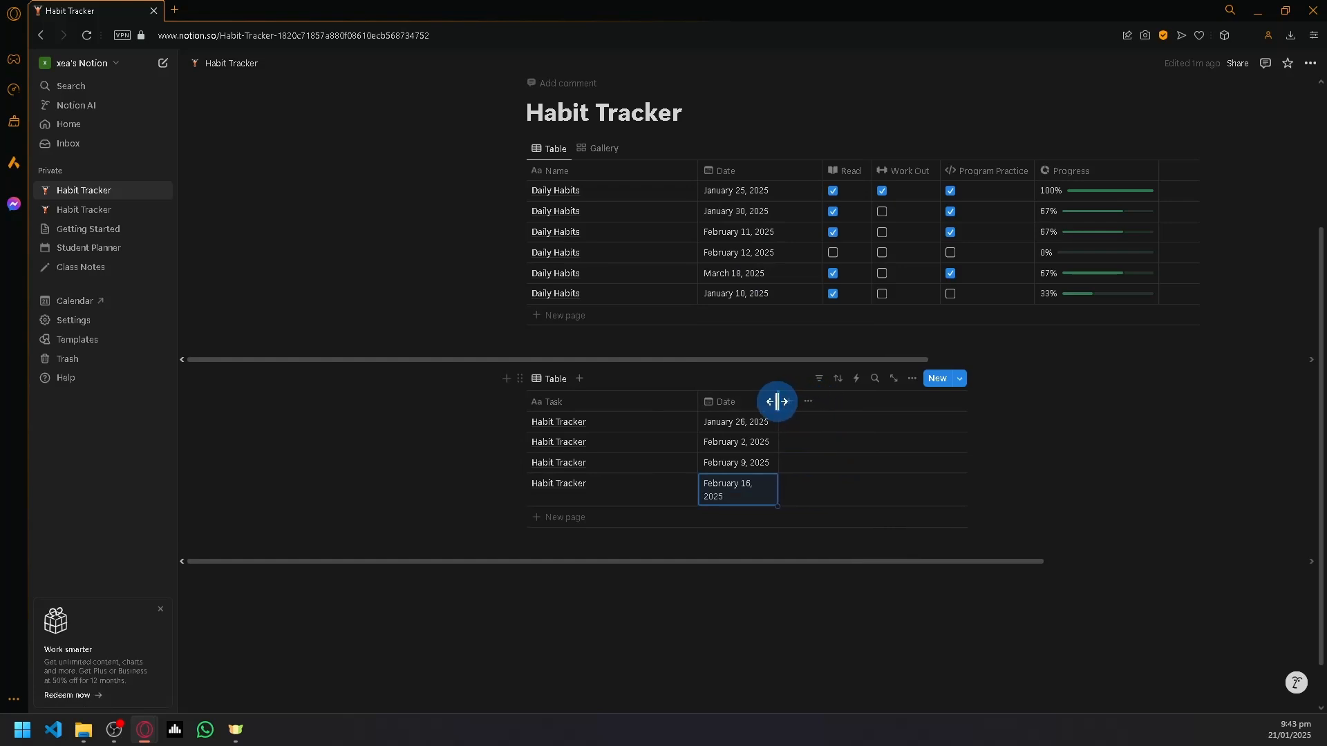
pyautogui.click(1050, 423)
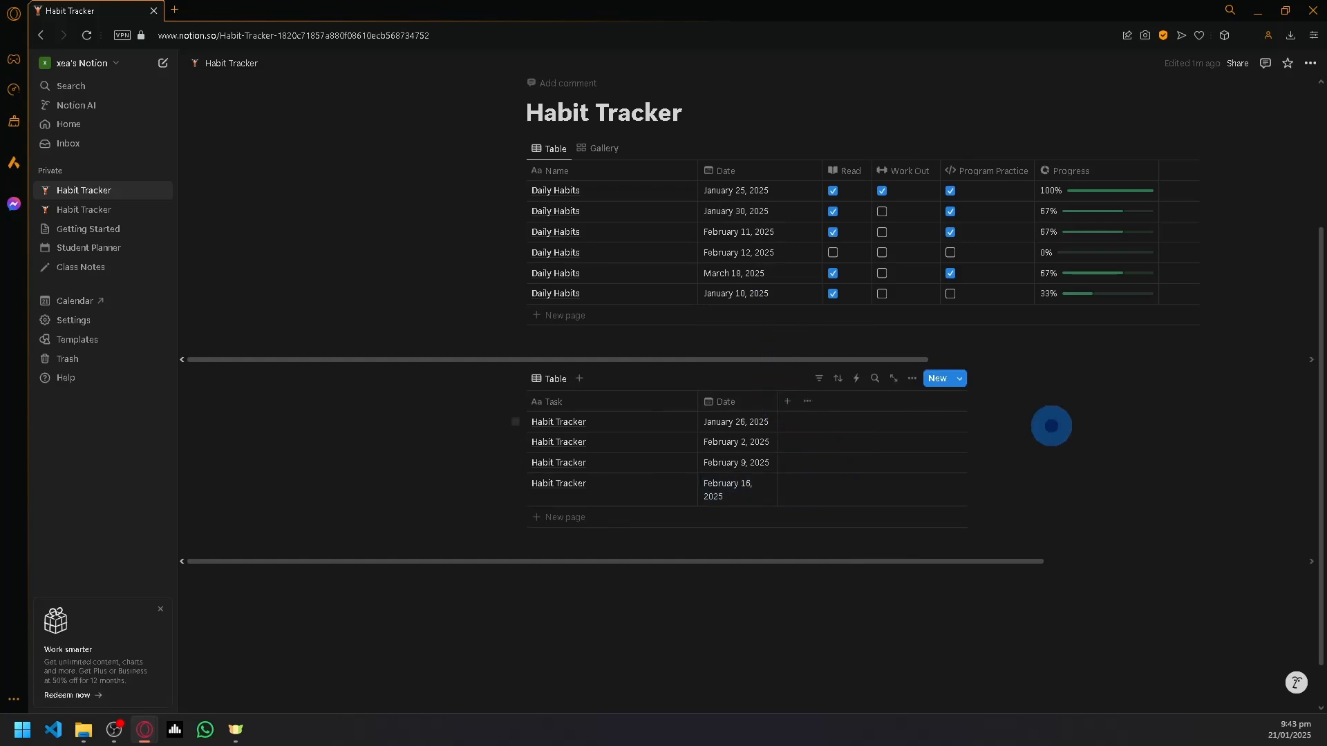
pyautogui.moveTo(784, 403); pyautogui.dragTo(785, 403)
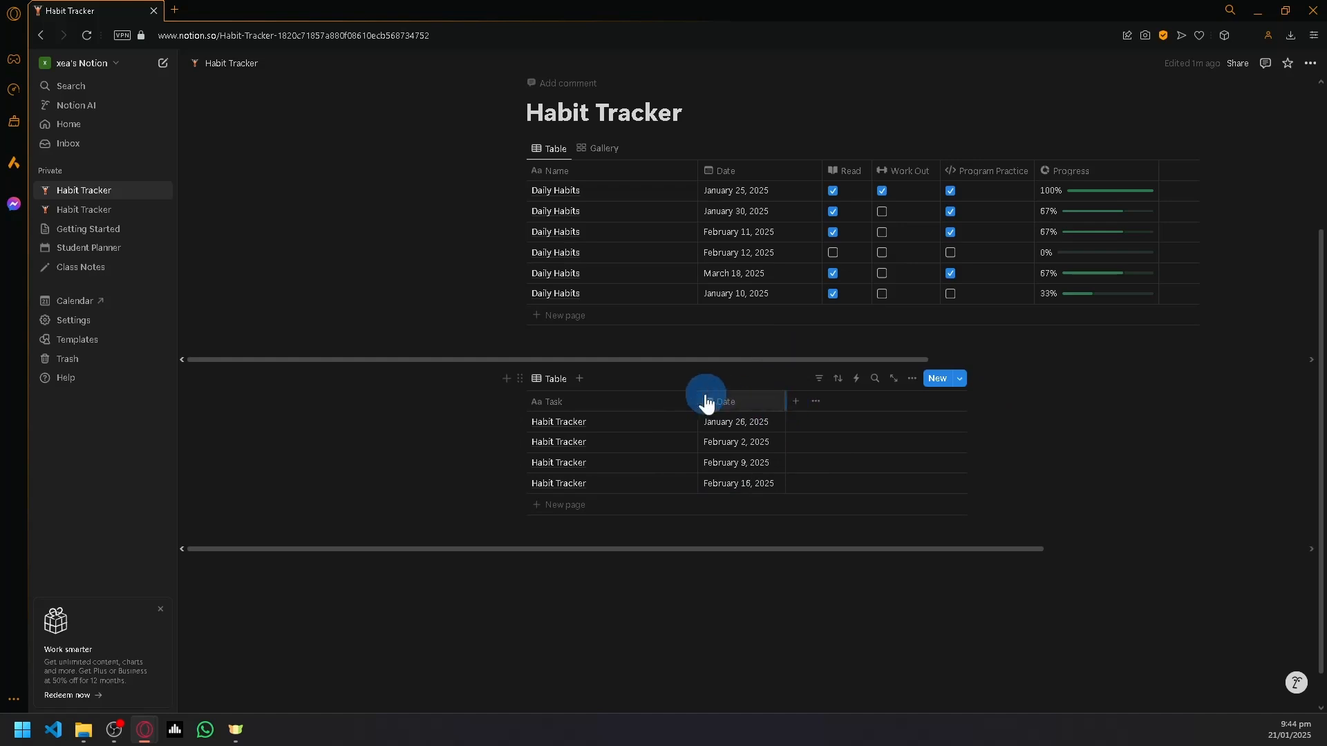
pyautogui.moveTo(698, 403); pyautogui.dragTo(602, 405)
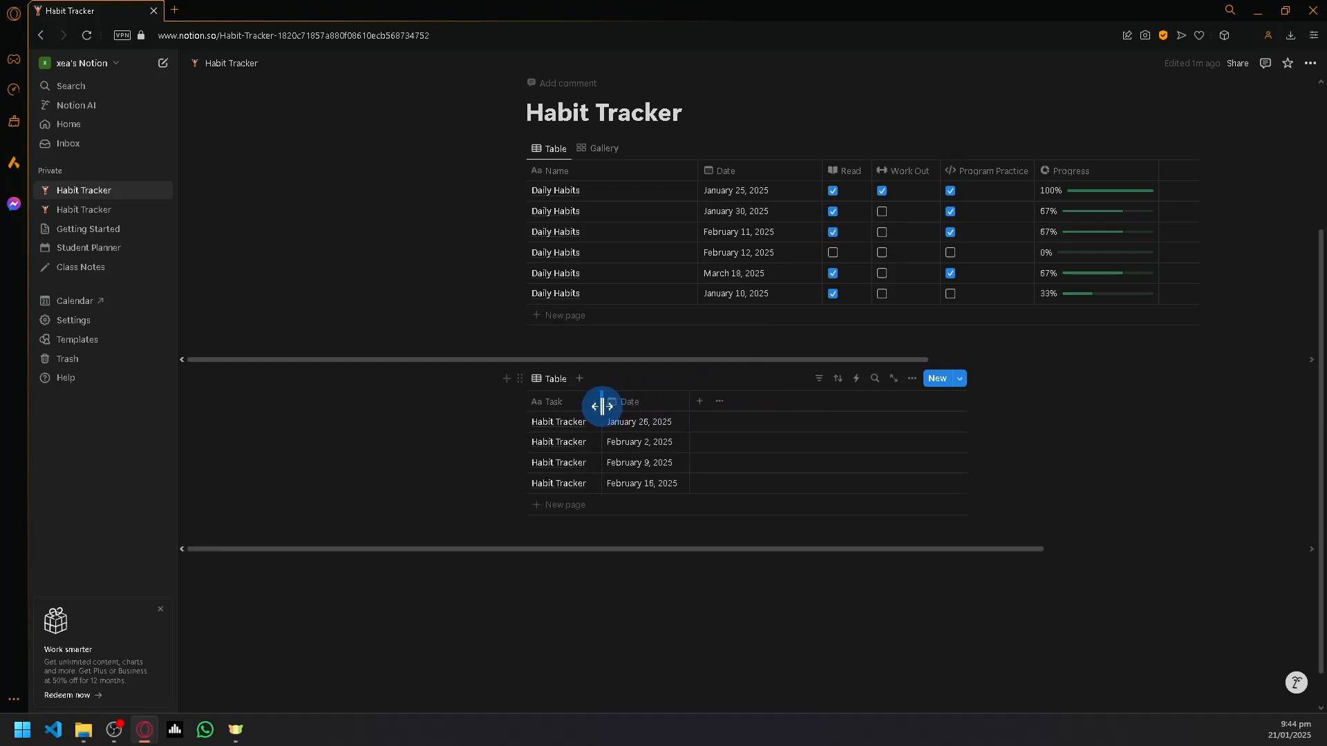
# Step: Add a Checkbox property named "Programming" to the new table and give it the code icon
pyautogui.click(700, 407)
pyautogui.write('check')
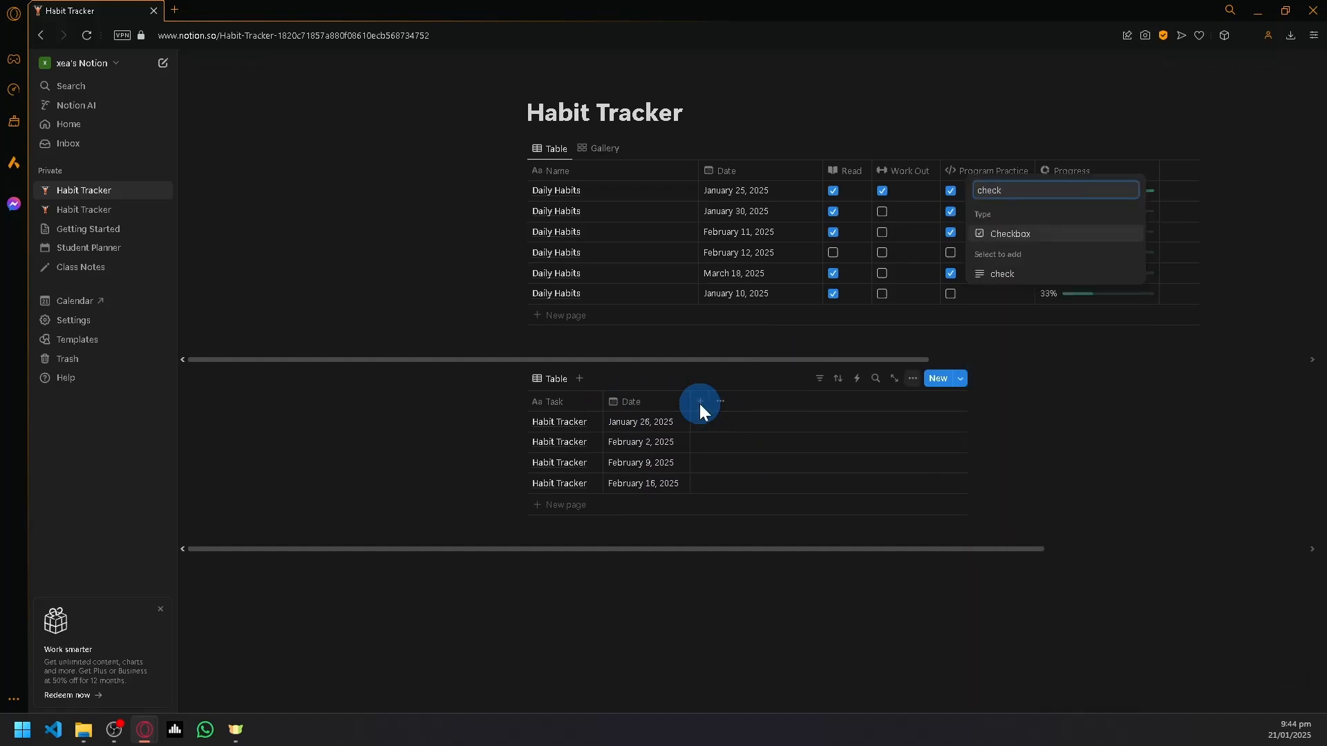
pyautogui.press('Return')
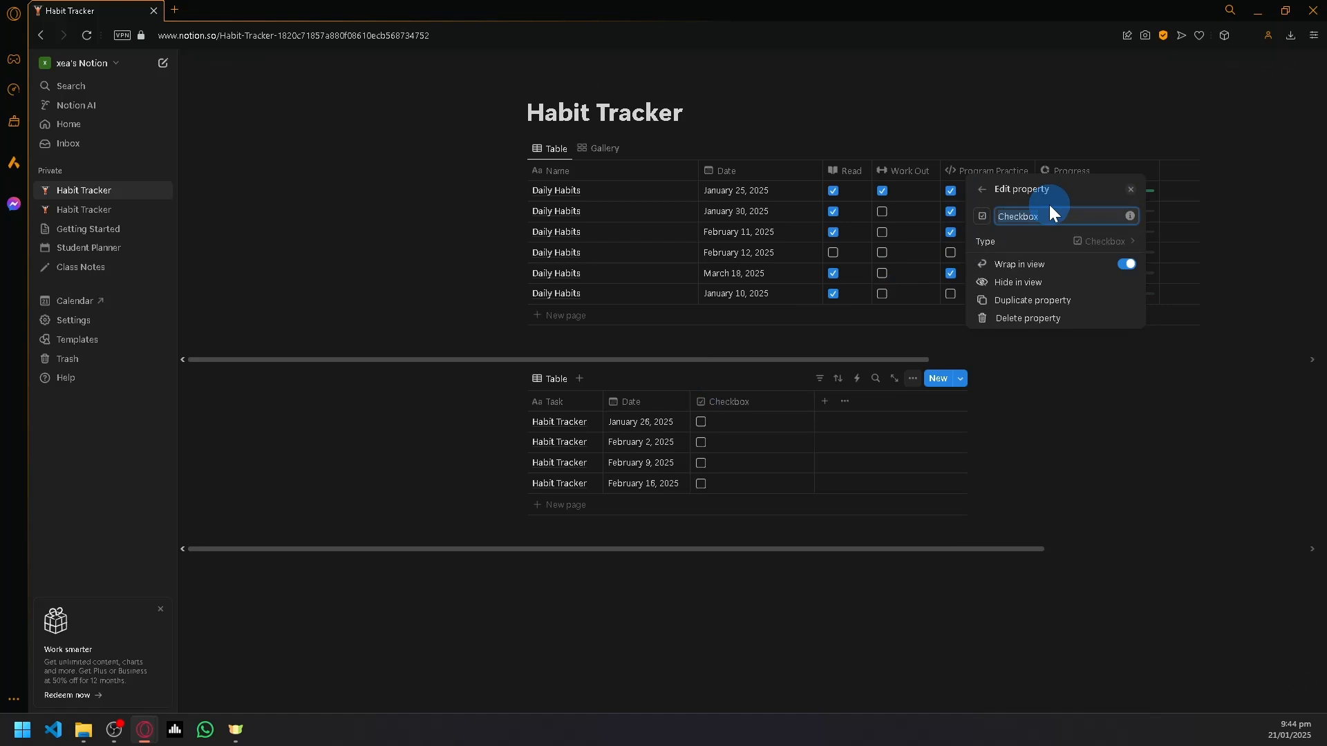
pyautogui.write('Programming')
pyautogui.click(982, 217)
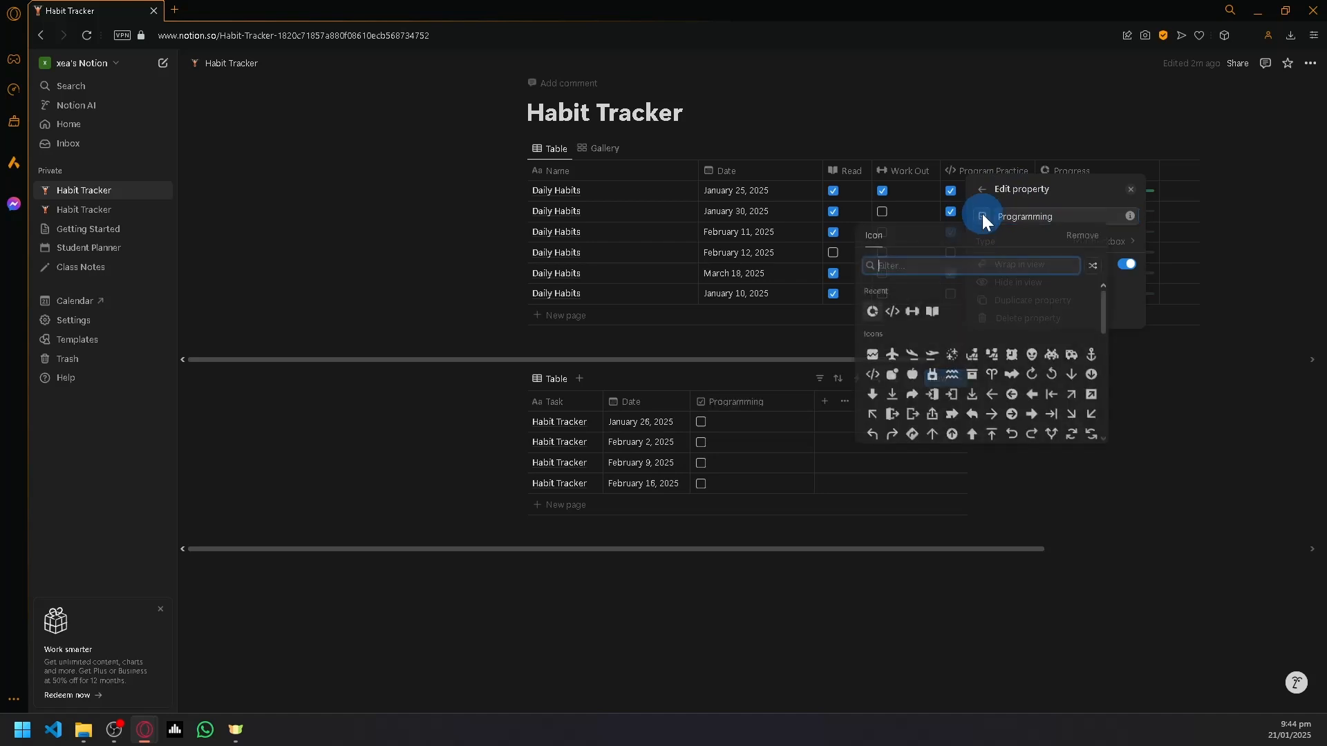
pyautogui.click(893, 313)
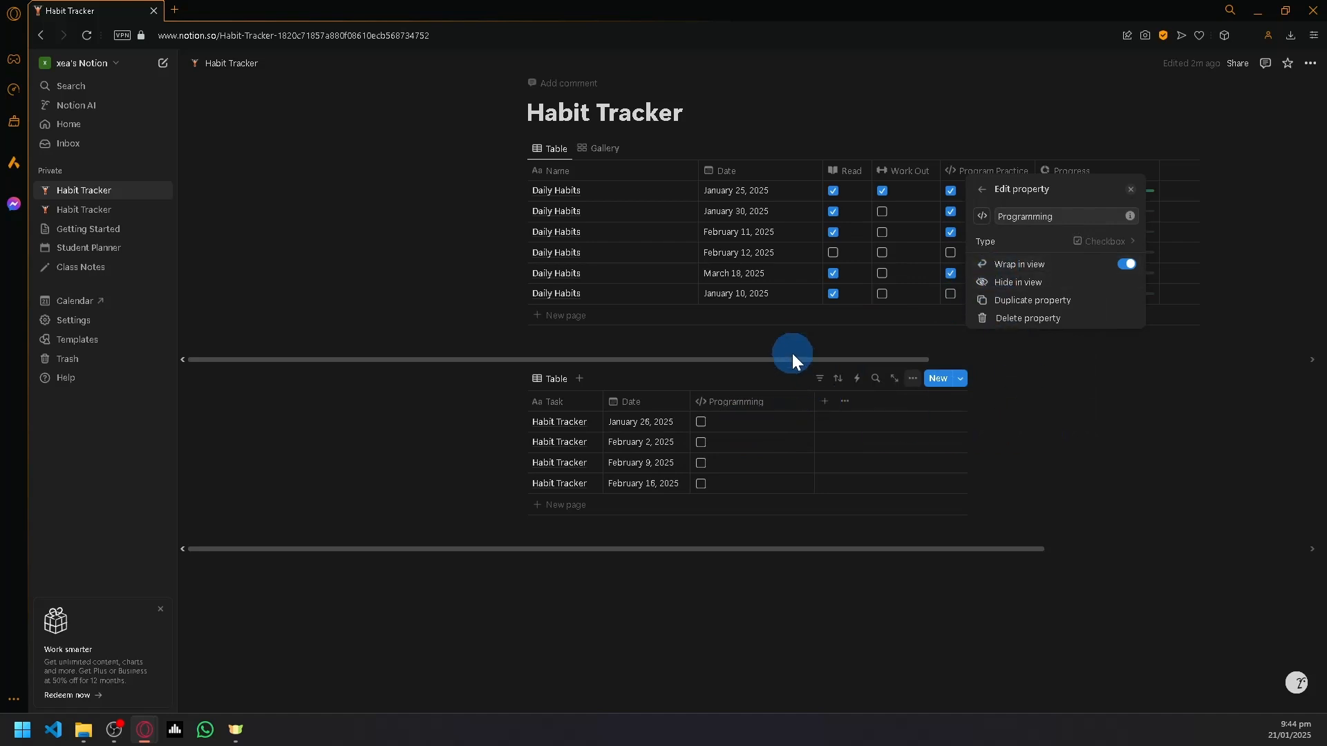
pyautogui.click(828, 329)
# Step: Narrow the Programming column to fit its header and try toggling the first row's checkbox on and off
pyautogui.moveTo(814, 401); pyautogui.dragTo(770, 400)
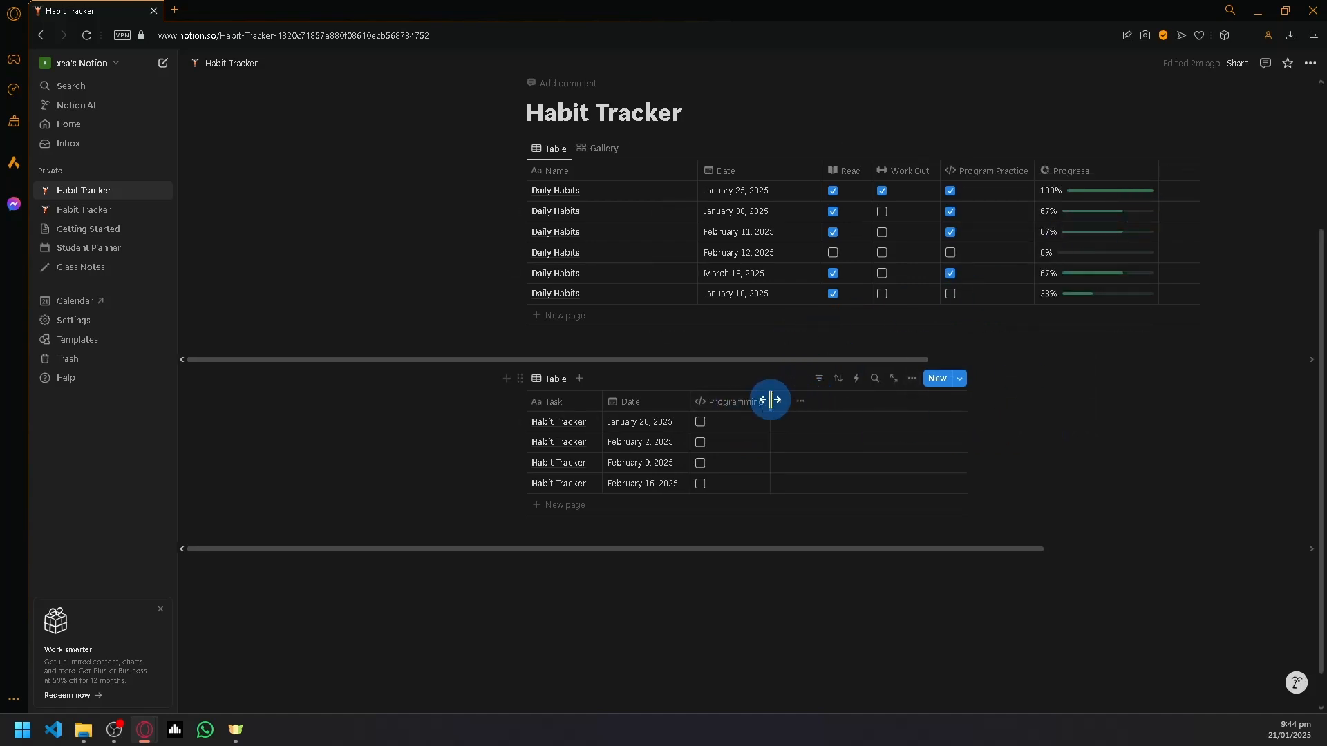
pyautogui.click(739, 429)
pyautogui.click(736, 423)
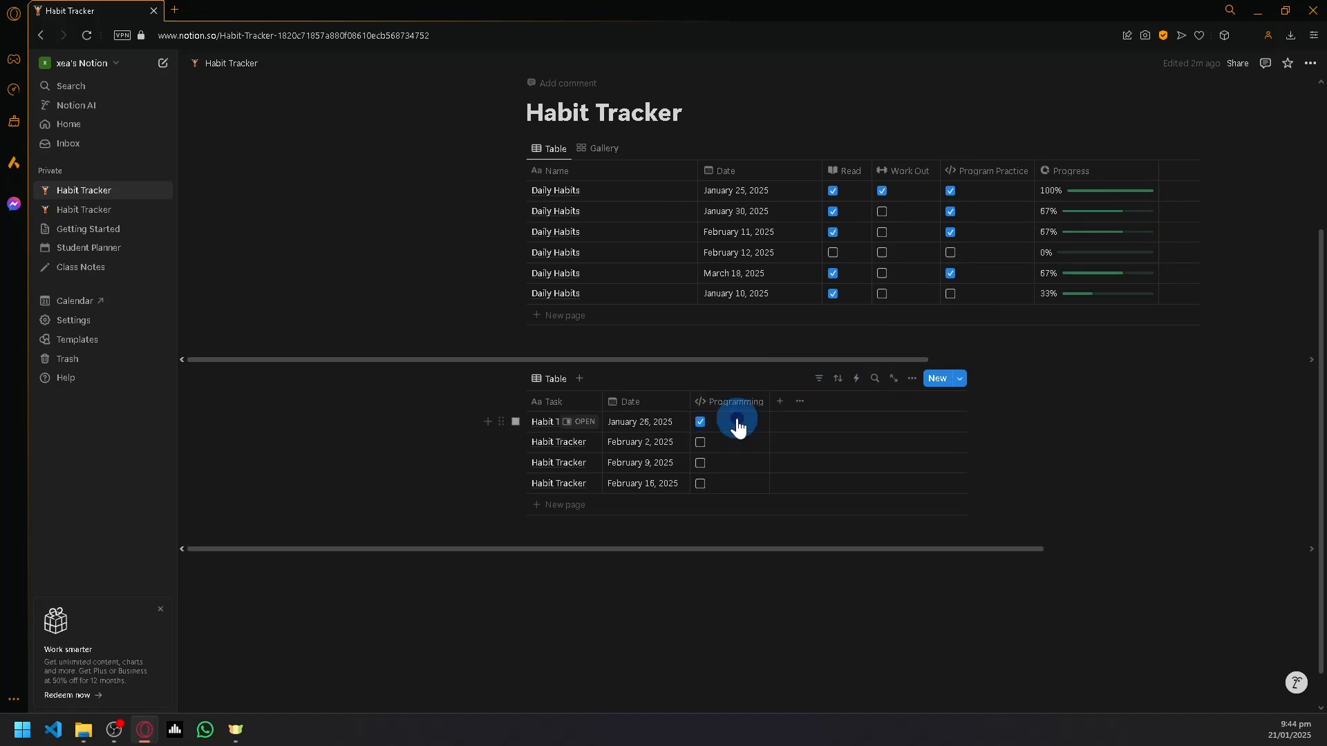
# Step: Add a Checkbox property named "Read" with the open book icon to the new table and narrow its column
pyautogui.click(777, 403)
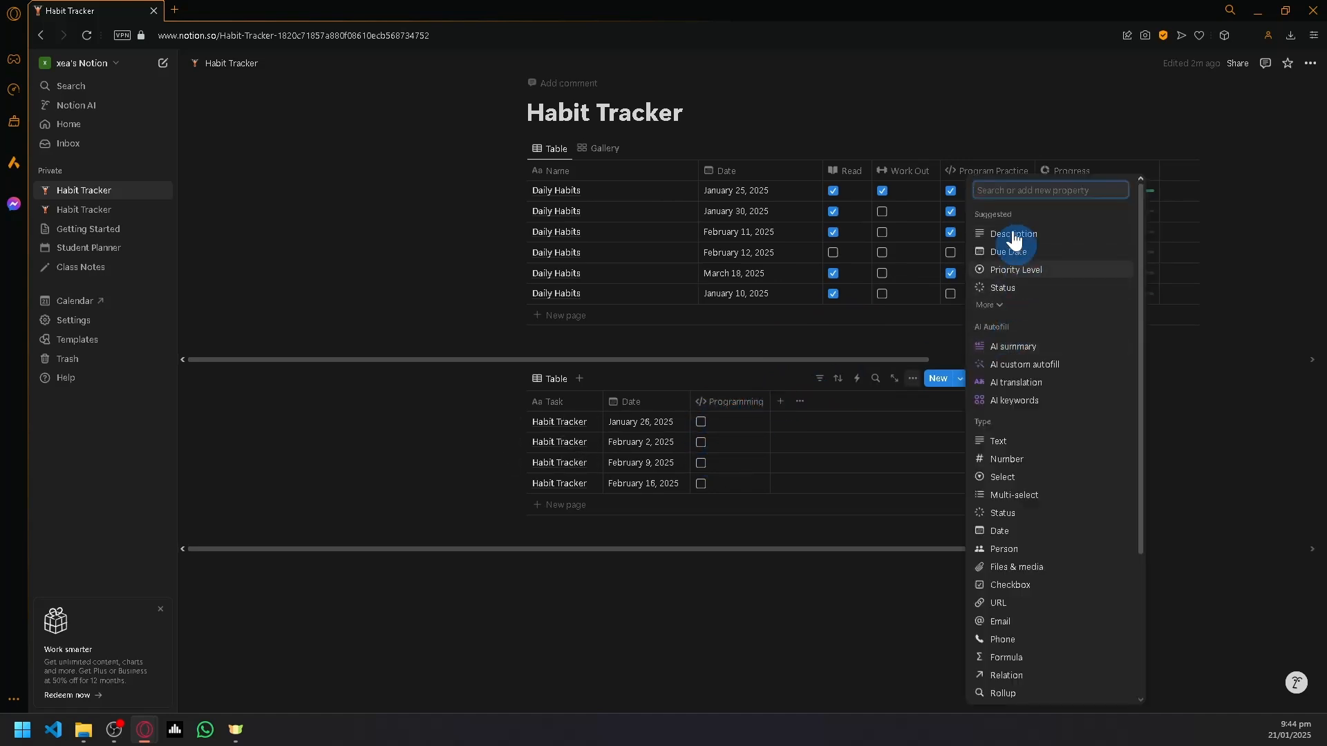
pyautogui.write('check')
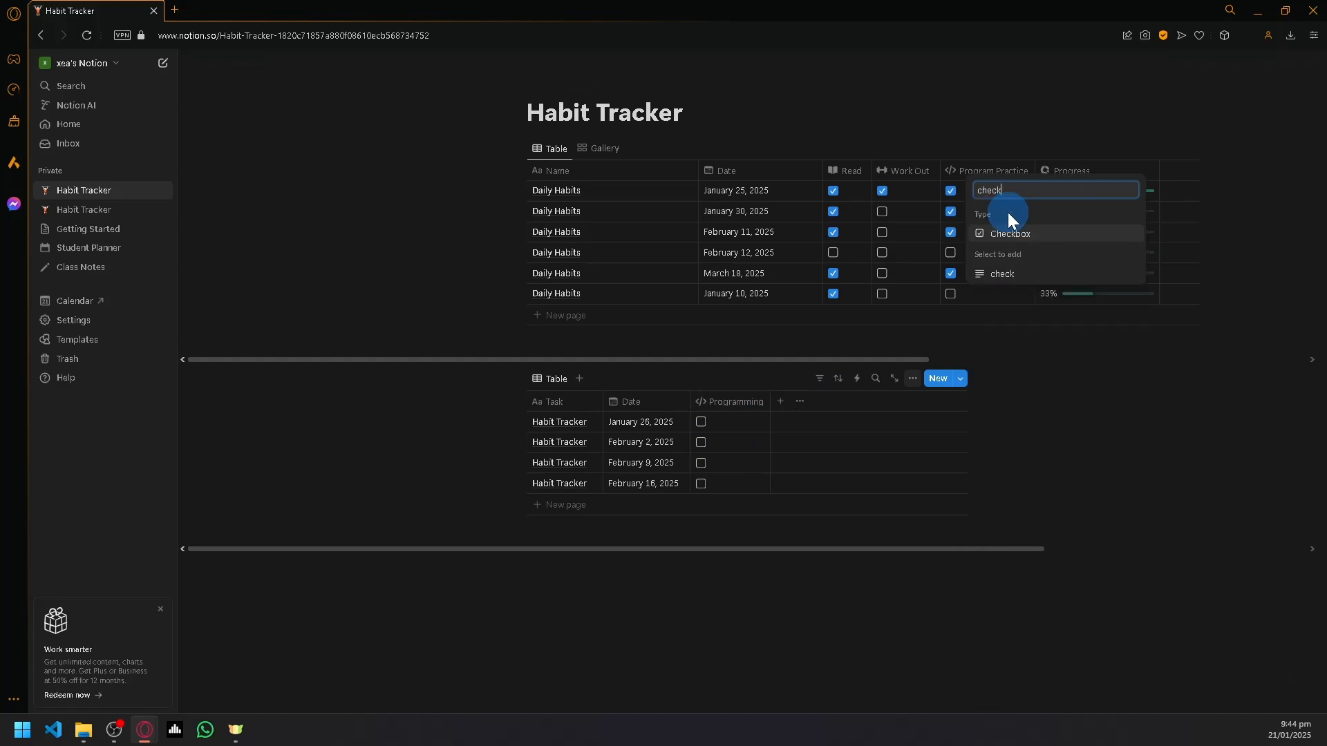
pyautogui.click(1014, 234)
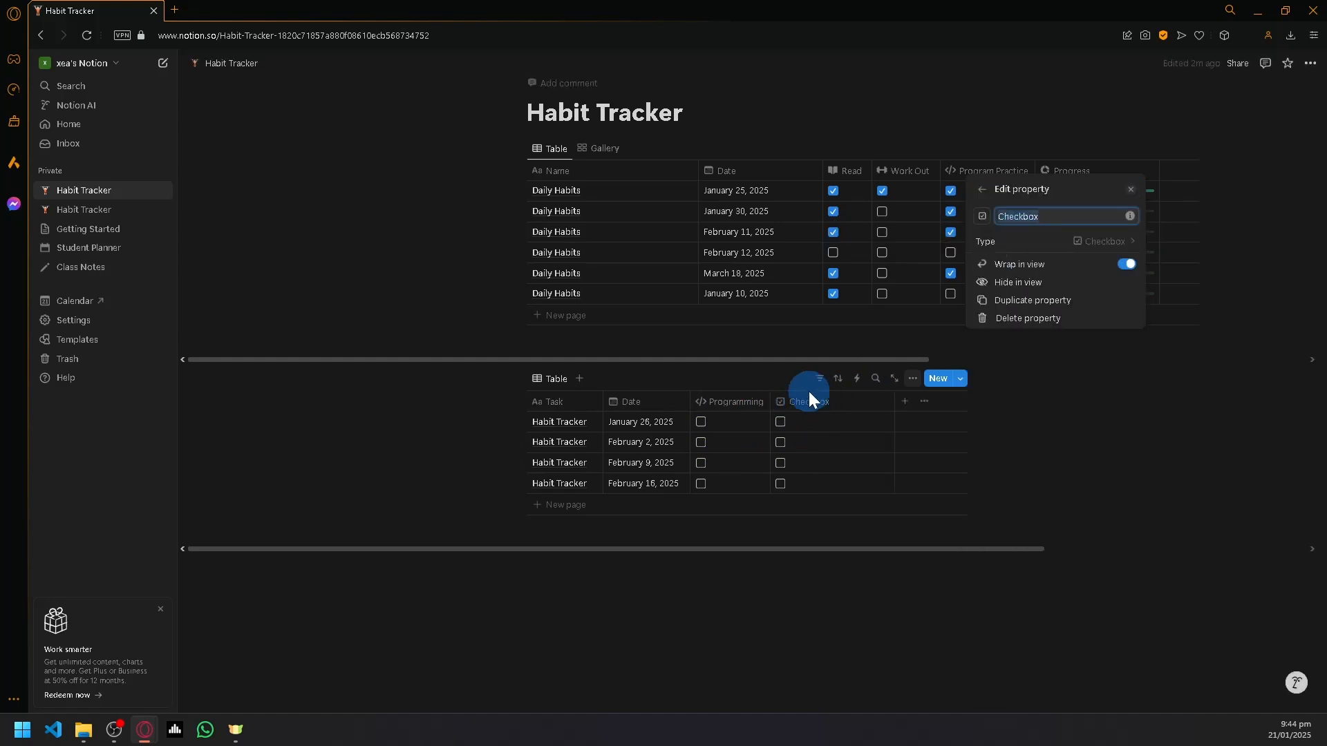
pyautogui.click(1061, 216)
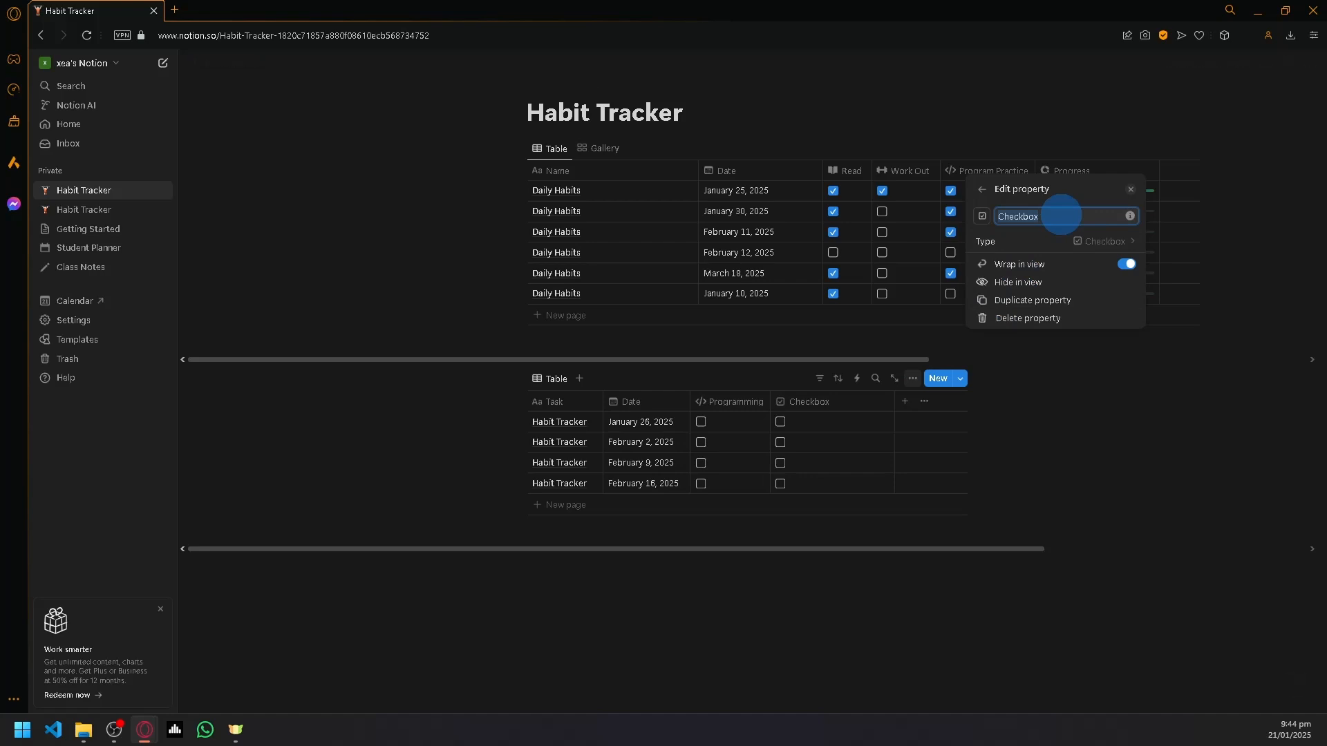
pyautogui.write('Read')
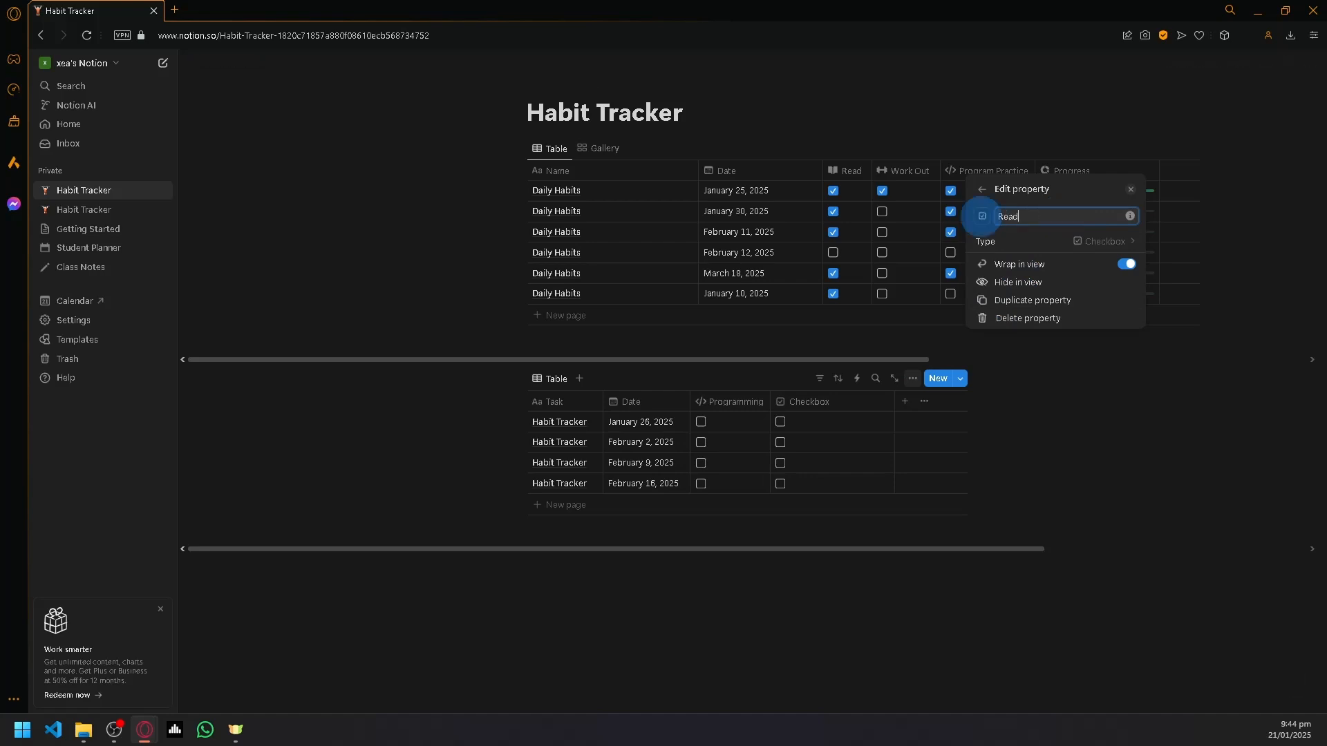
pyautogui.click(983, 220)
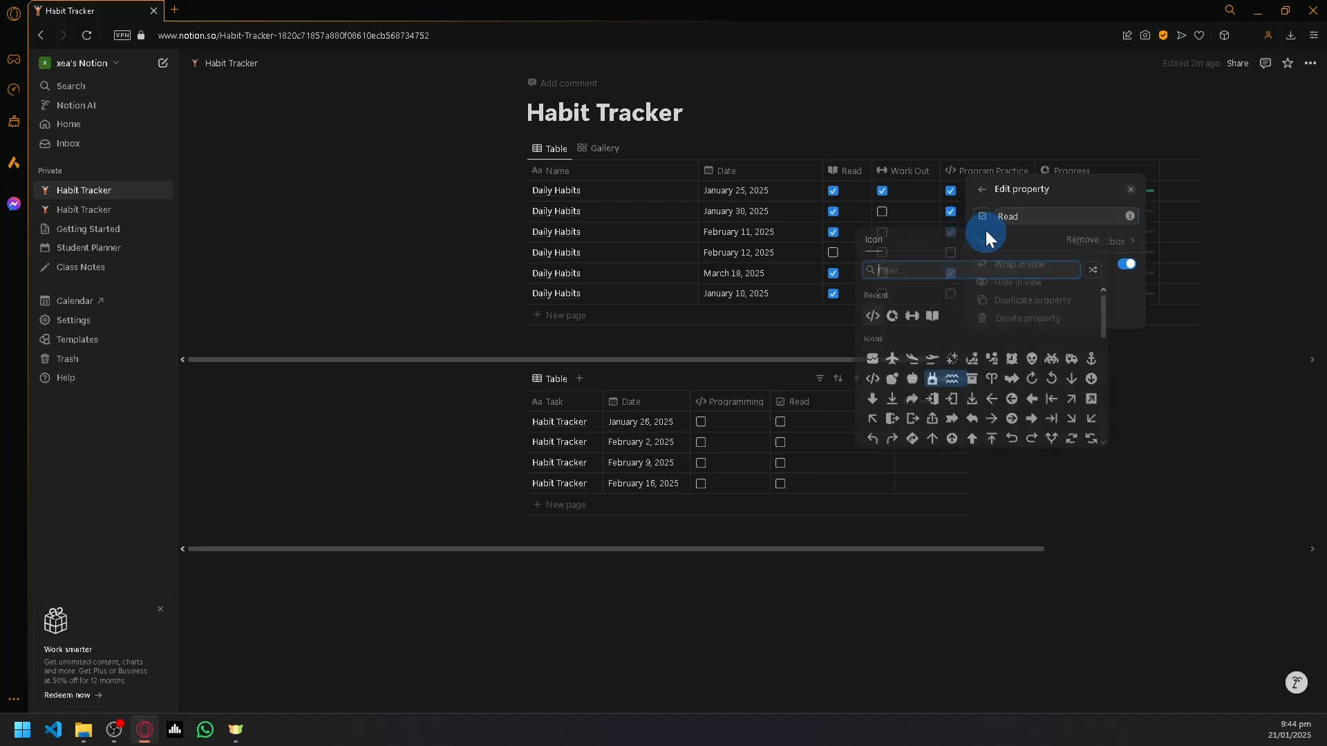
pyautogui.click(933, 317)
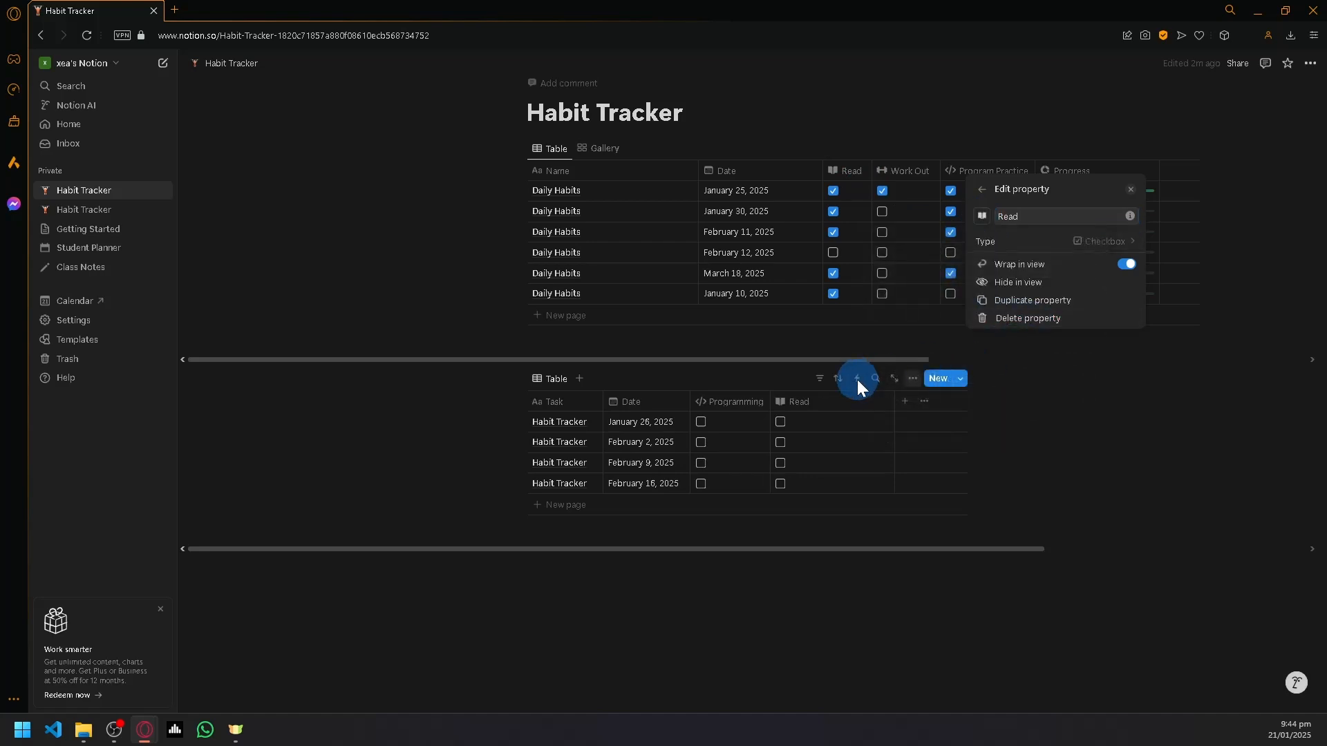
pyautogui.click(848, 399)
pyautogui.moveTo(889, 410); pyautogui.dragTo(825, 408)
# Step: Add a Checkbox property named "Exercise" with the dumbbell icon to the new table and narrow its column
pyautogui.click(823, 395)
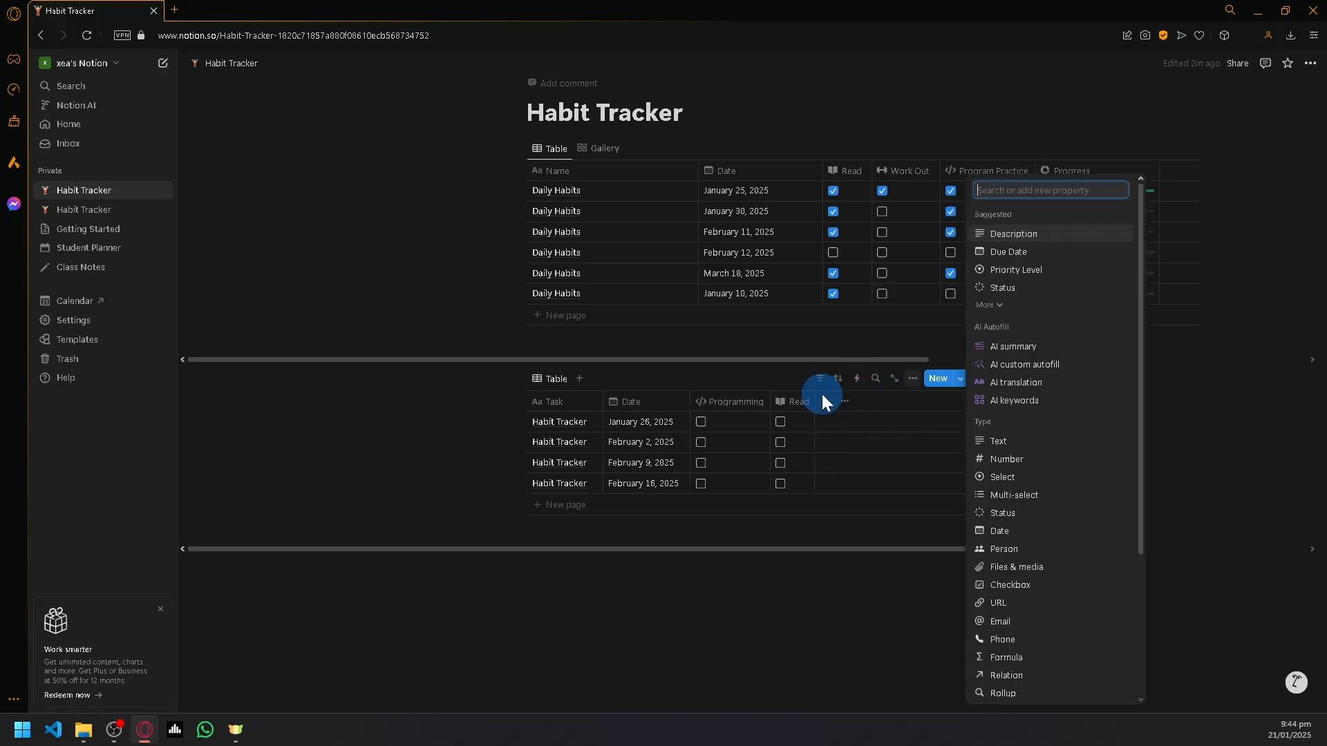
pyautogui.write('check')
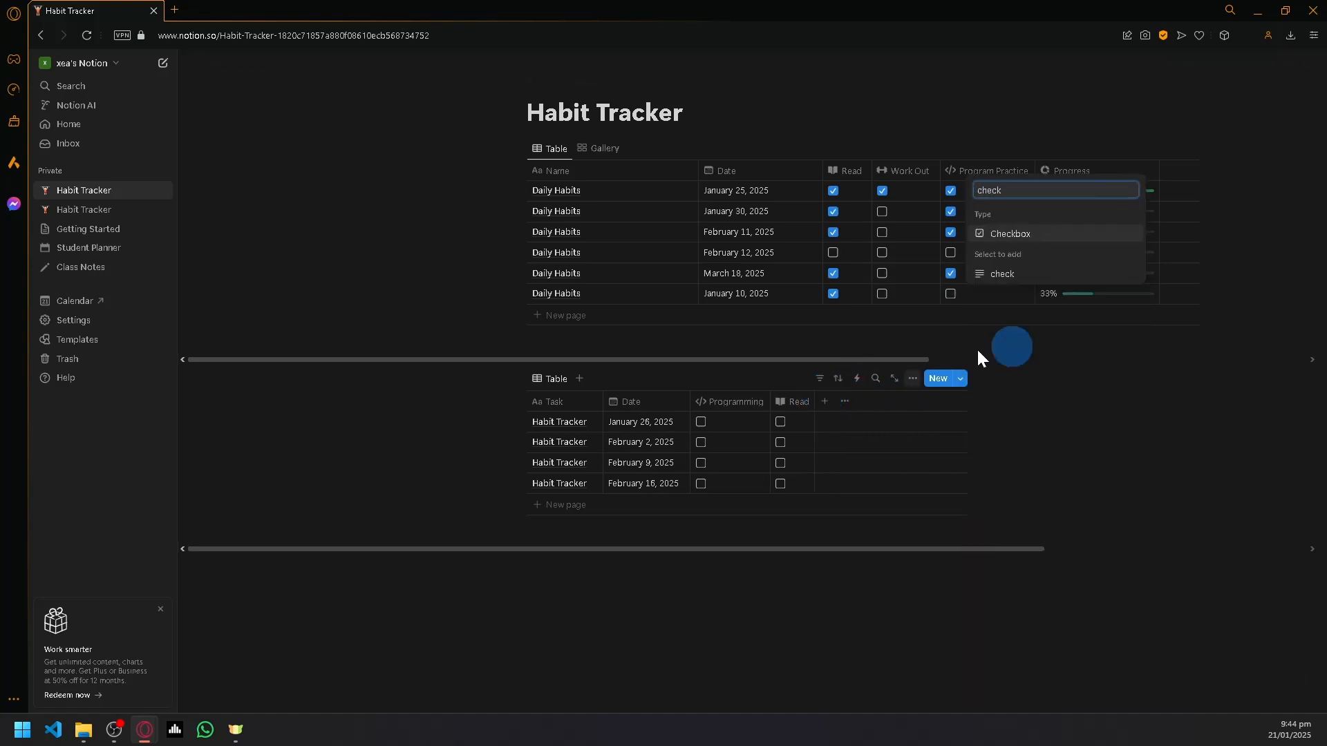
pyautogui.click(1010, 274)
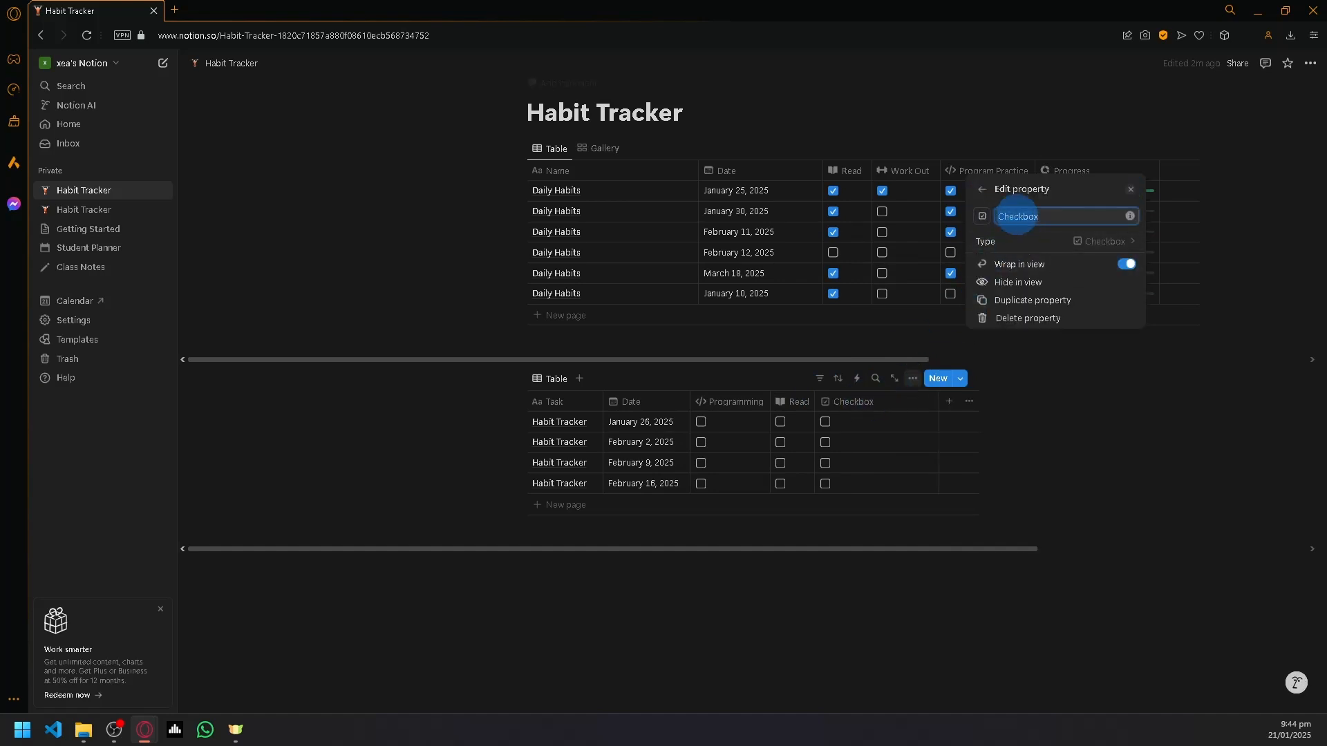
pyautogui.write('Exercise')
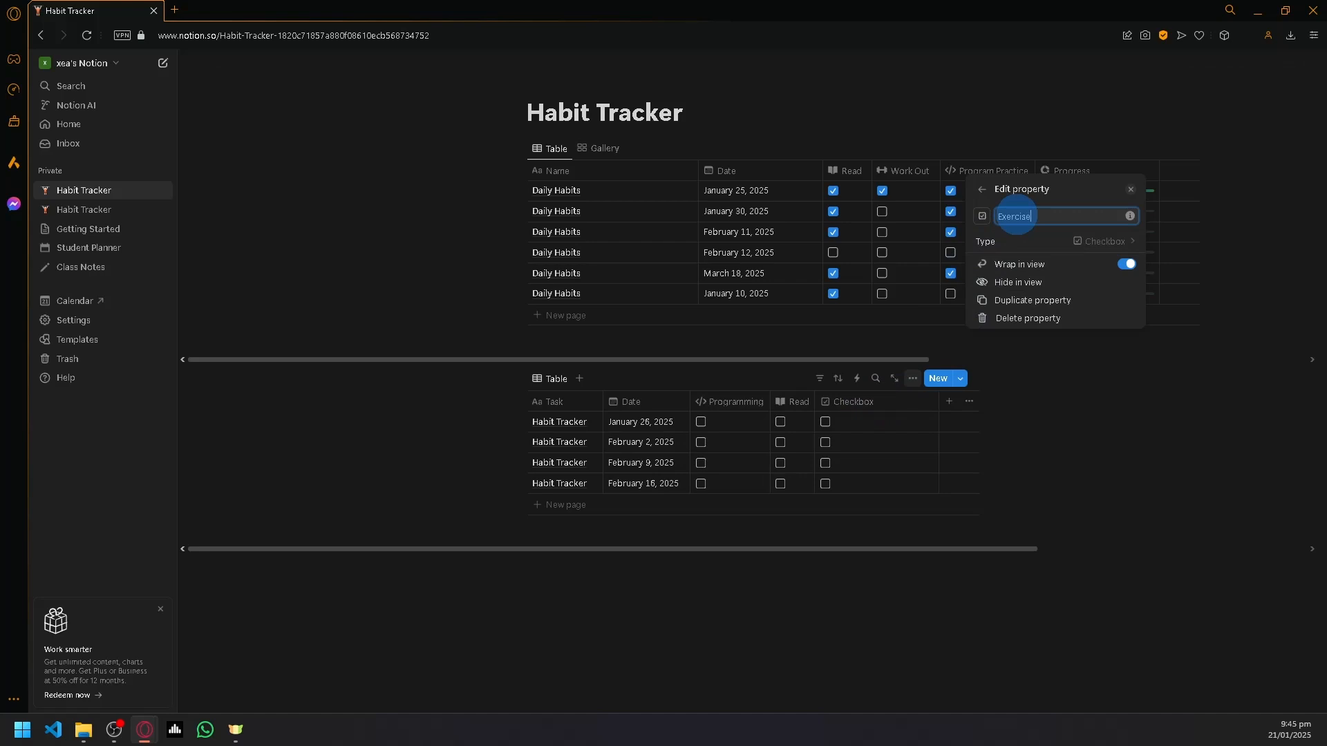
pyautogui.click(981, 216)
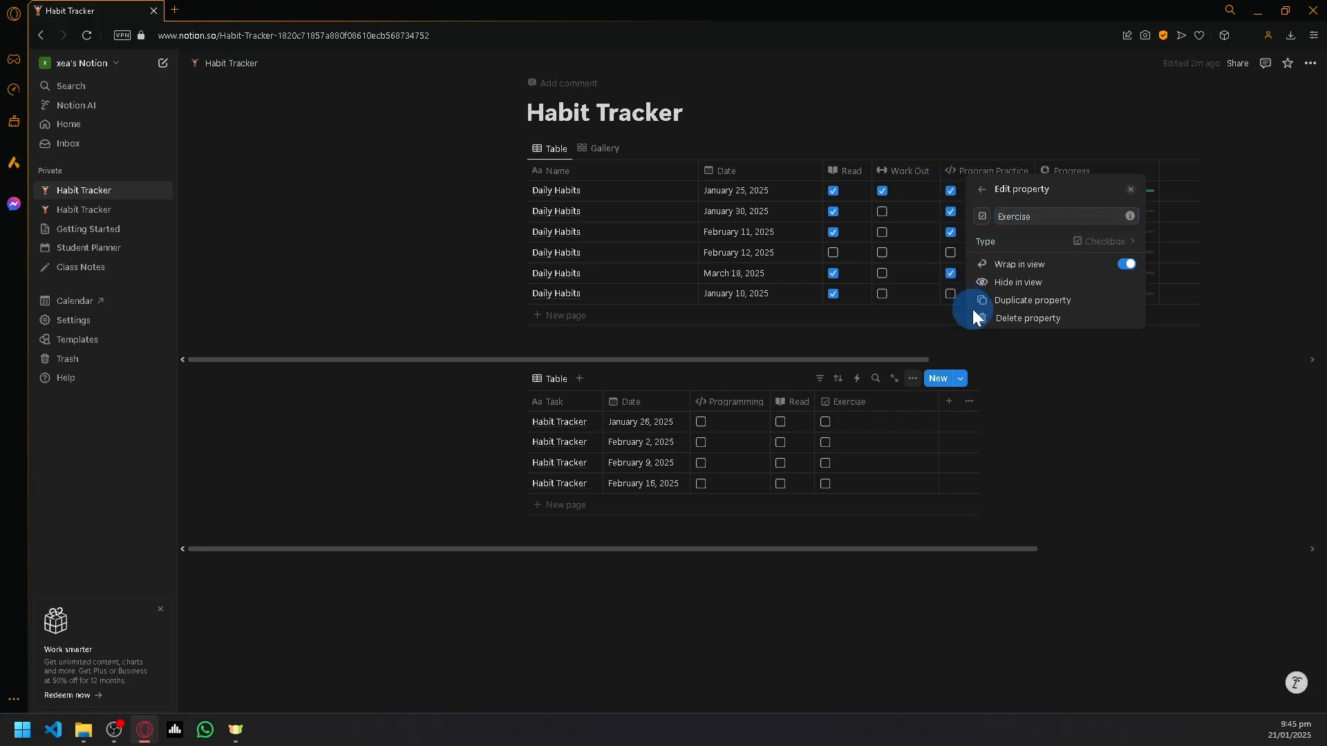
pyautogui.click(933, 316)
pyautogui.click(939, 407)
pyautogui.moveTo(939, 407); pyautogui.dragTo(873, 408)
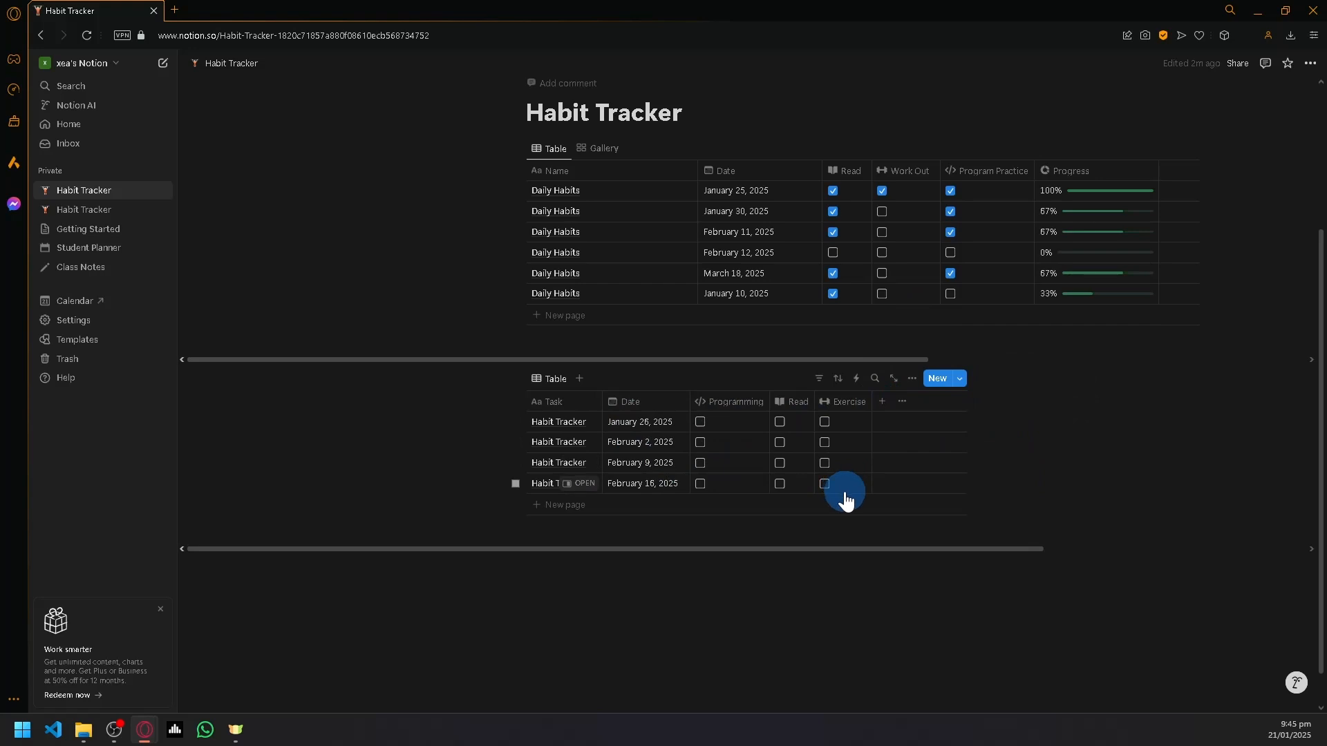
# Step: Add a Formula property named "Progress" to the new table
pyautogui.click(883, 403)
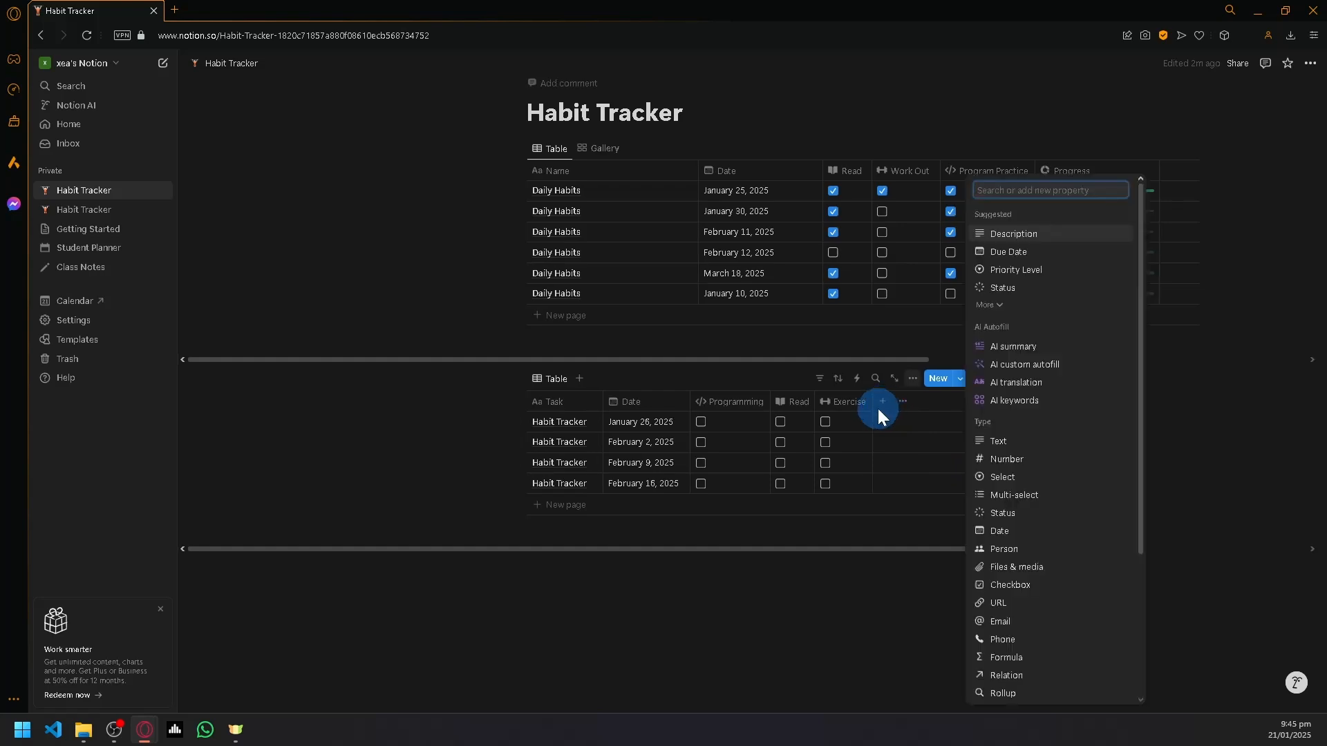
pyautogui.write('for')
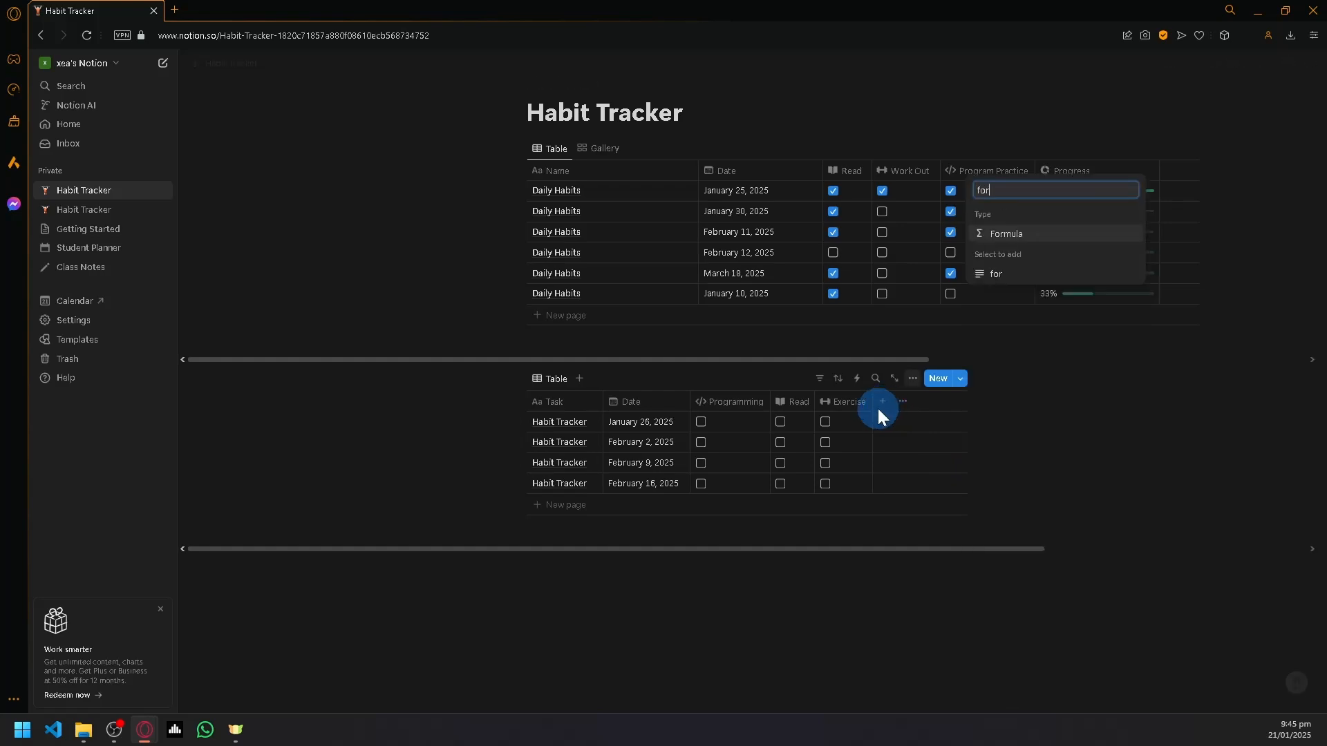
pyautogui.click(1080, 238)
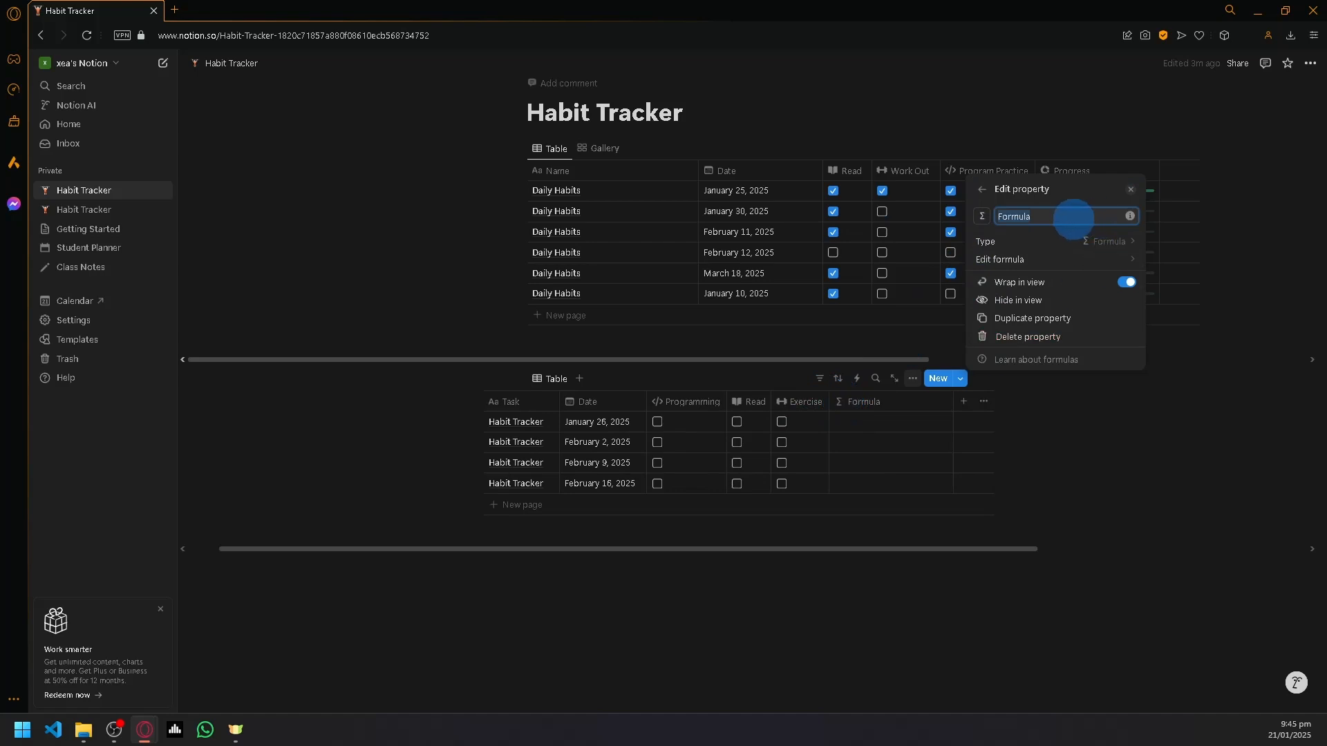
pyautogui.write('Progress')
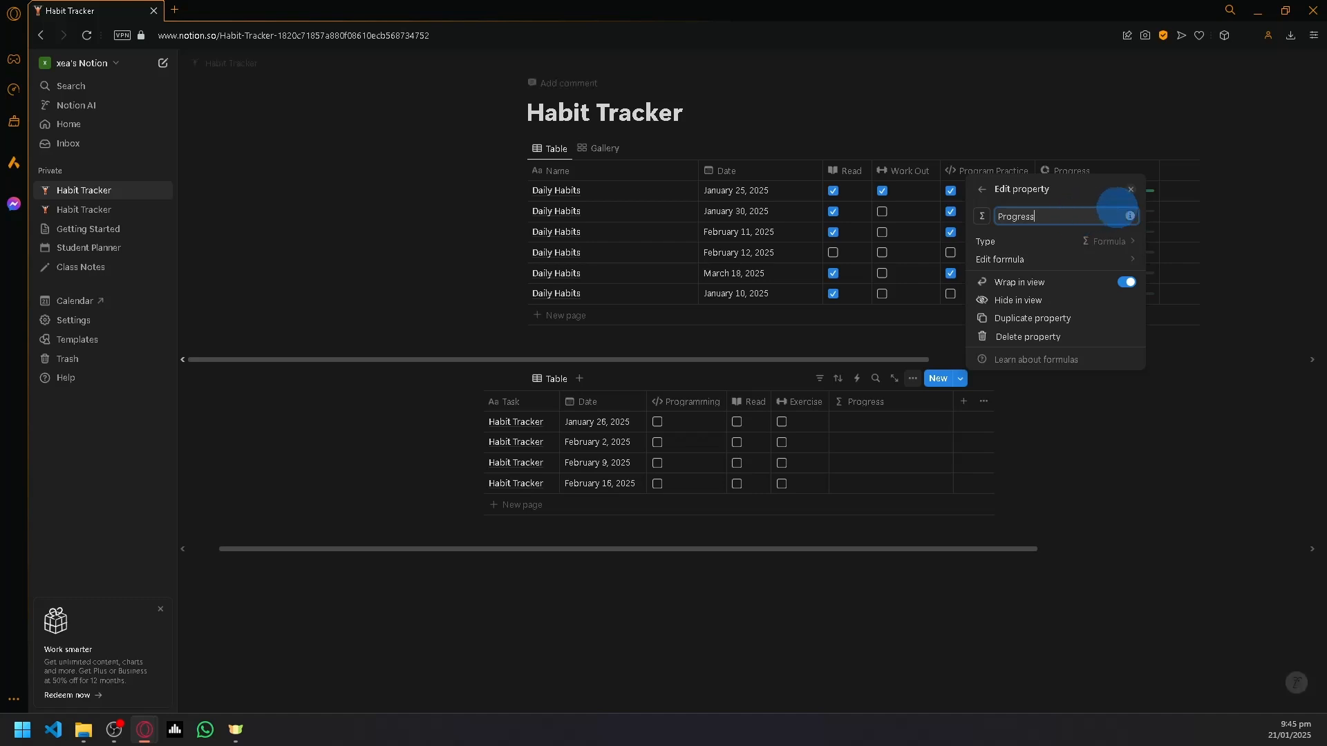
pyautogui.click(1131, 190)
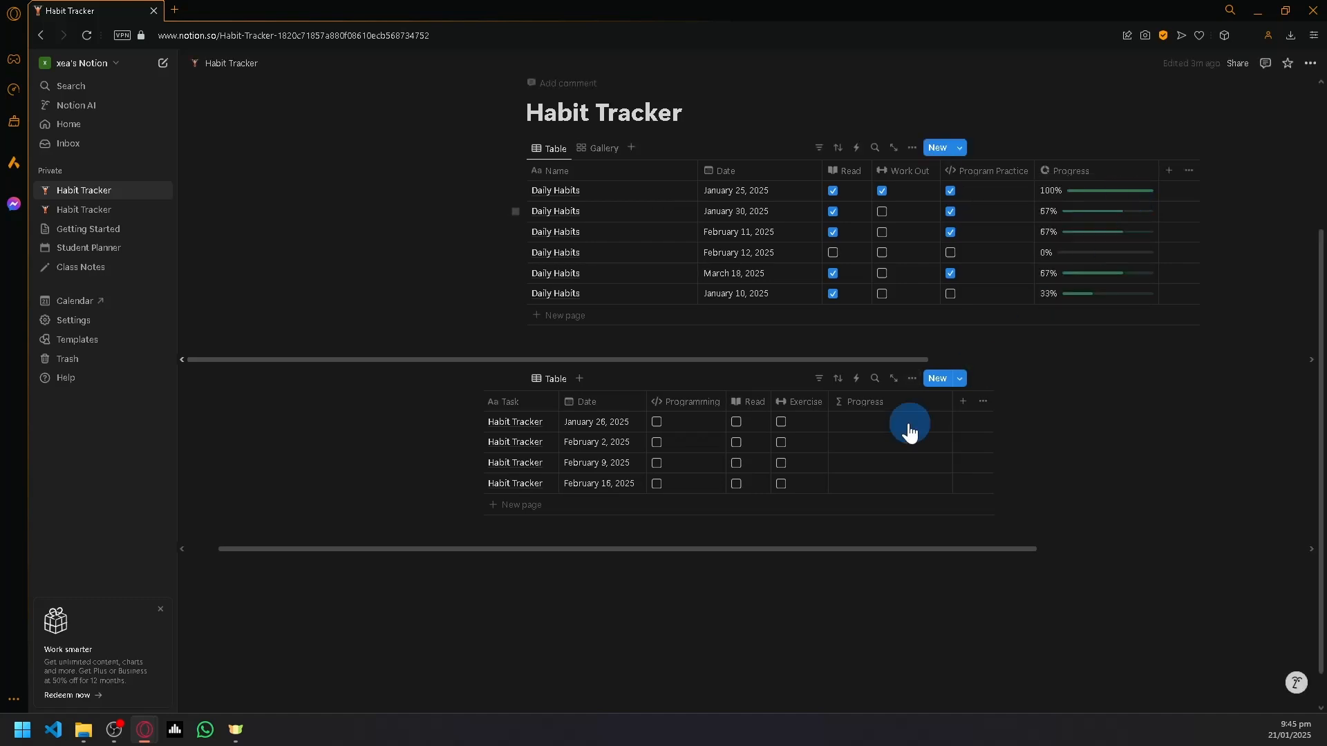
# Step: Give the new table's Progress property the ring chart icon and narrow its column to fit the header
pyautogui.click(844, 404)
pyautogui.click(844, 427)
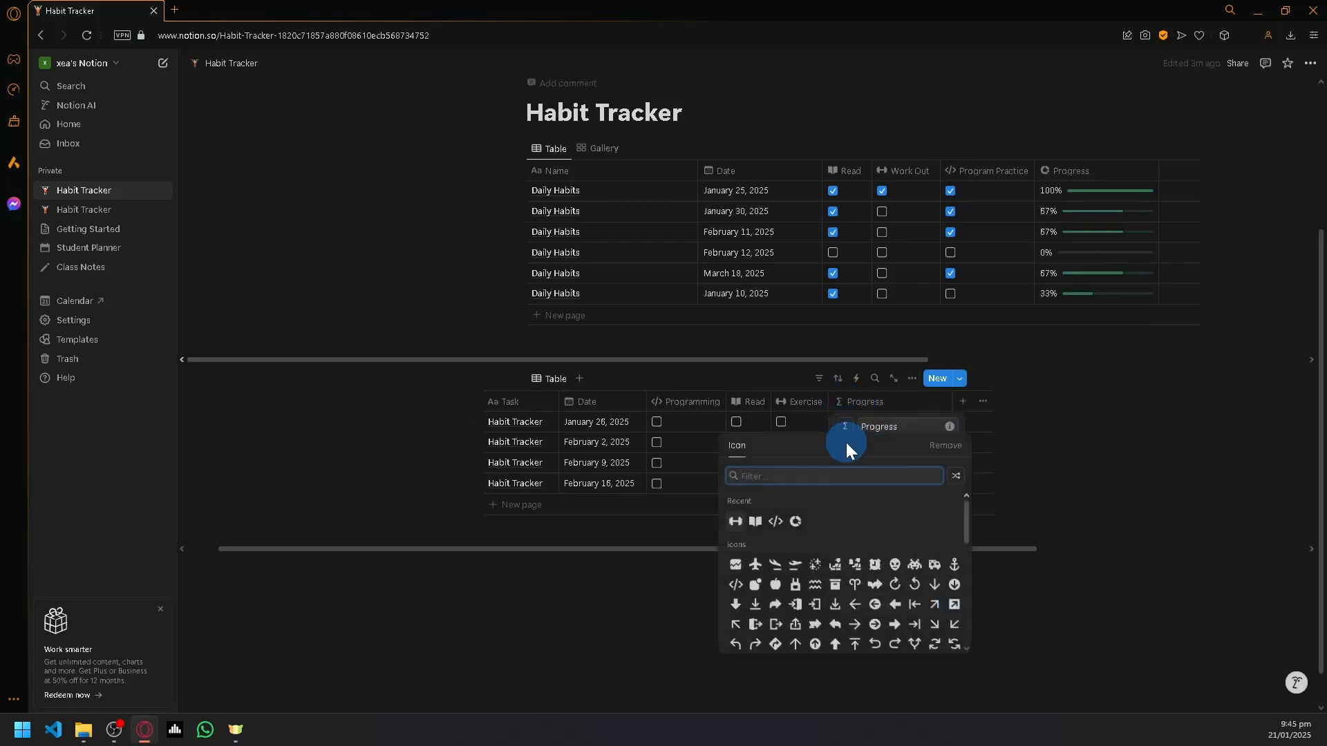
pyautogui.click(796, 521)
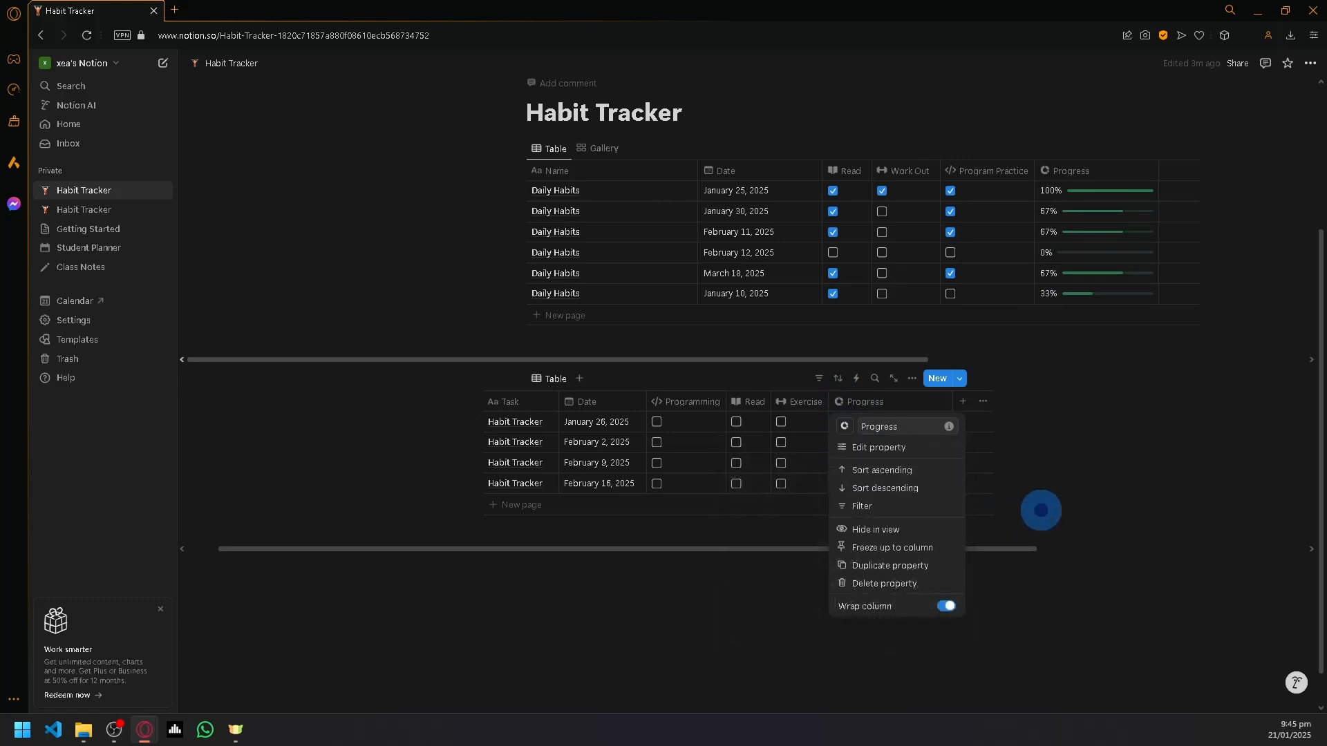
pyautogui.click(1040, 510)
pyautogui.moveTo(953, 404); pyautogui.dragTo(890, 406)
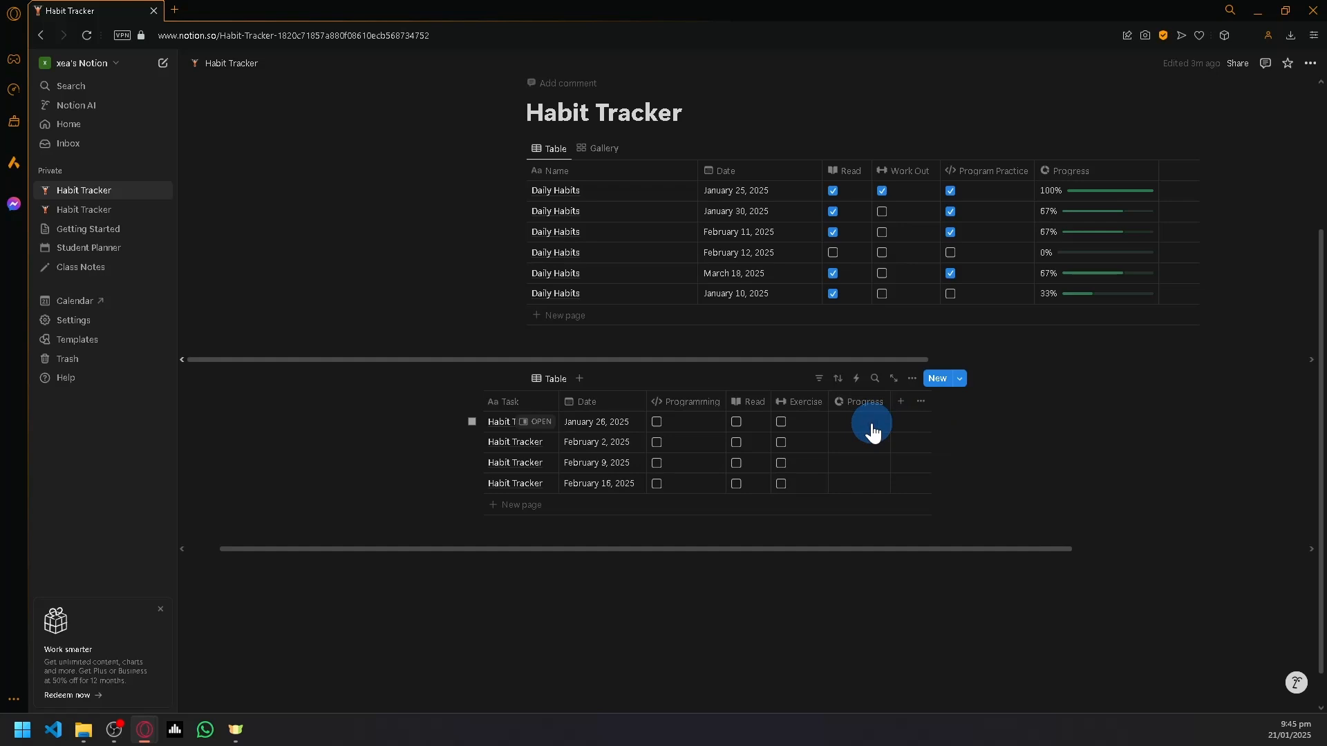
# Step: Open the Progress formula in the new table's first row and start it with sum(toNumber())
pyautogui.click(873, 428)
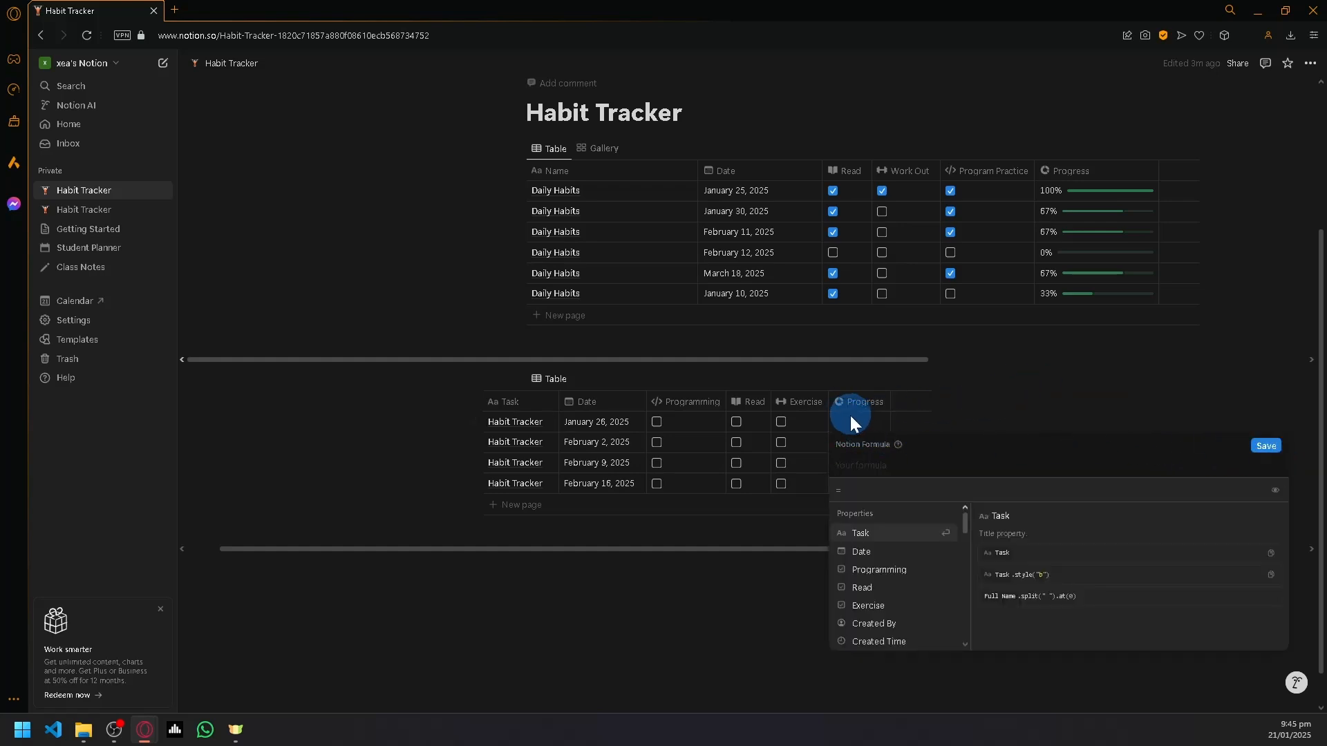
pyautogui.click(882, 463)
pyautogui.write('sum')
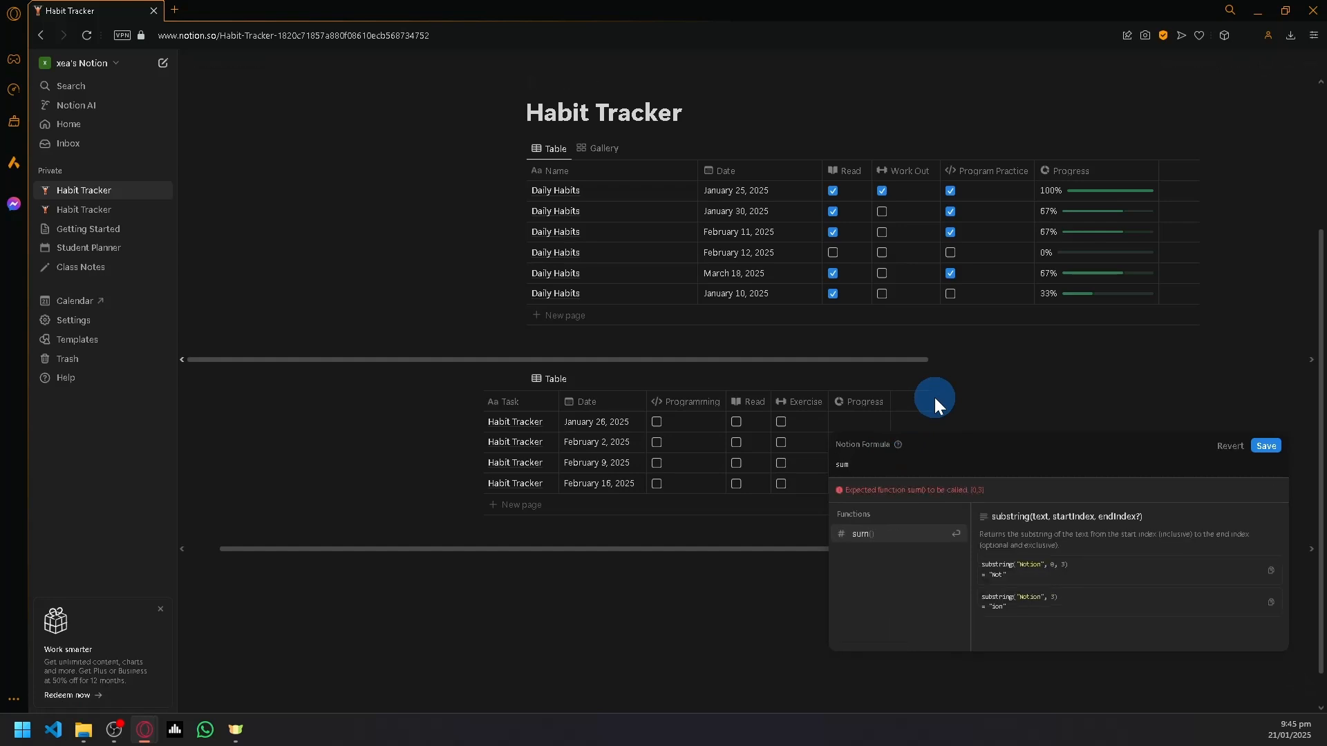
pyautogui.write('(')
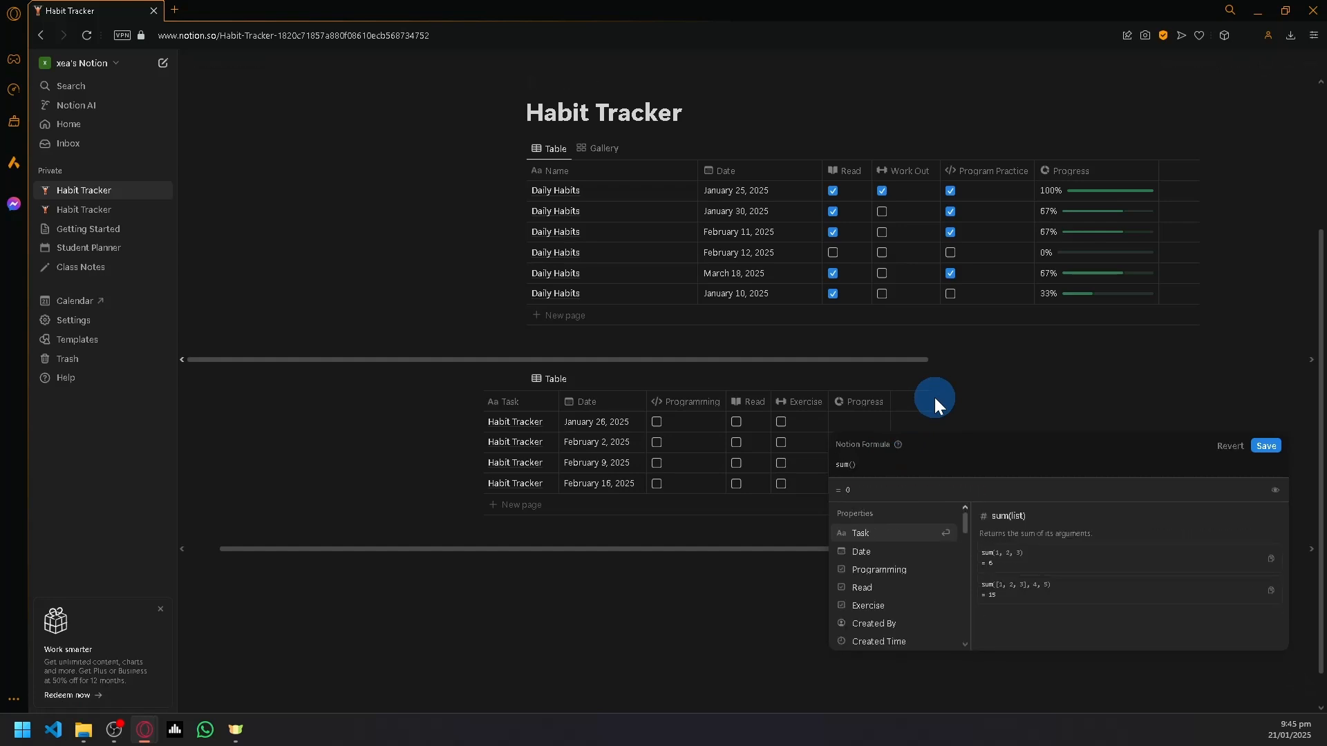
pyautogui.write('to')
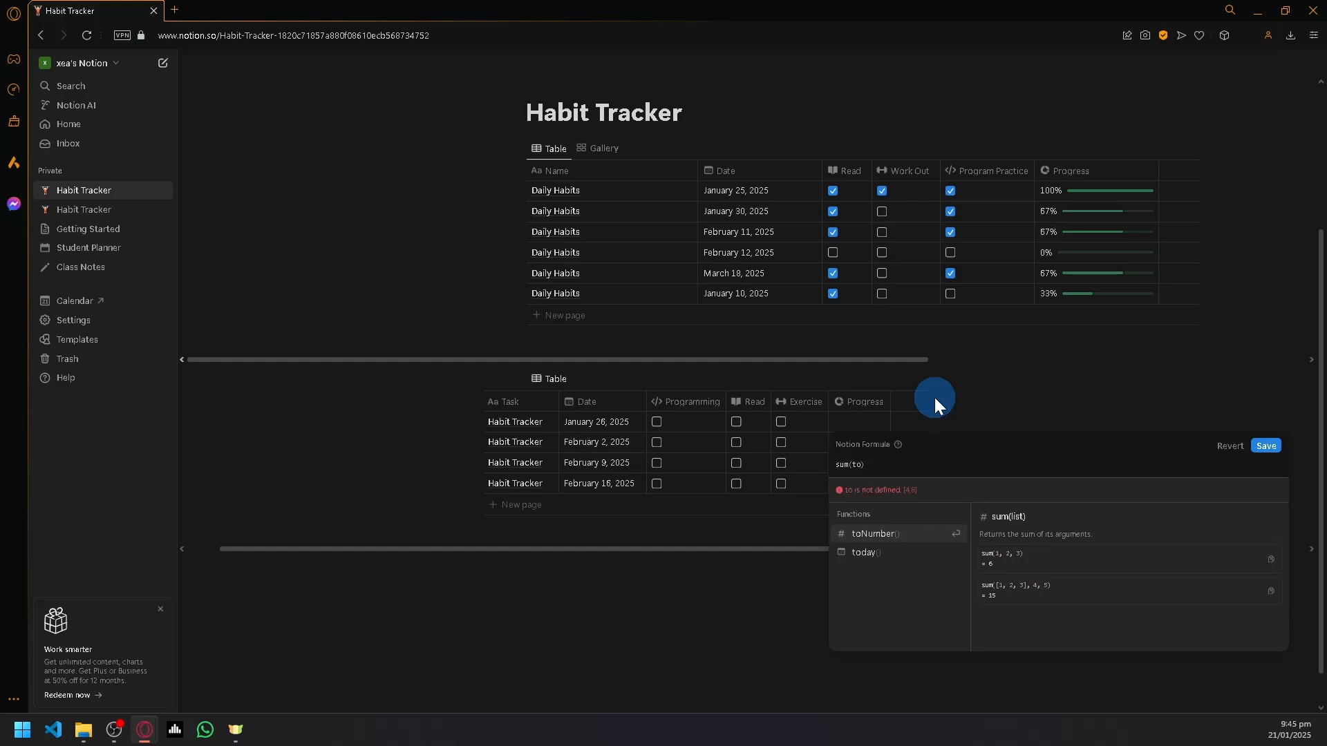
pyautogui.press('Return')
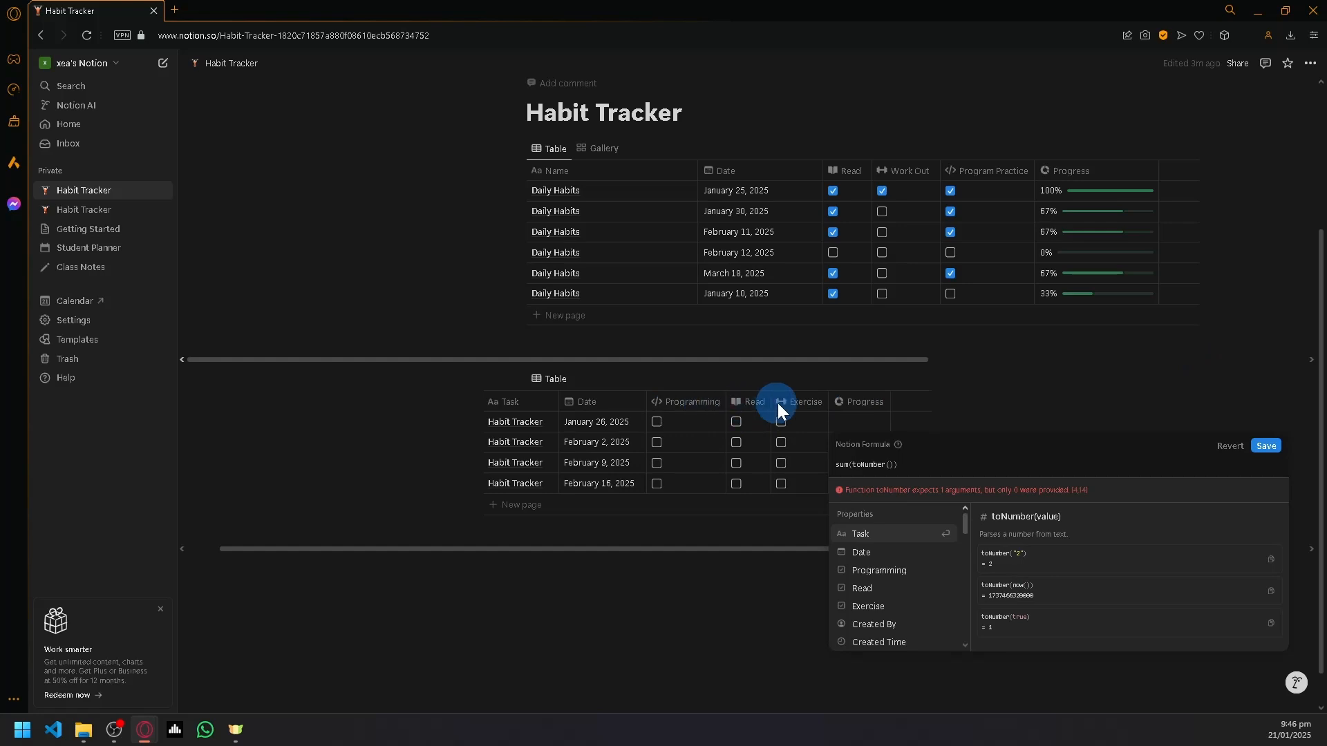
# Step: Insert the Programming property inside toNumber so the formula reads sum(toNumber(Programming))
pyautogui.write('Pro')
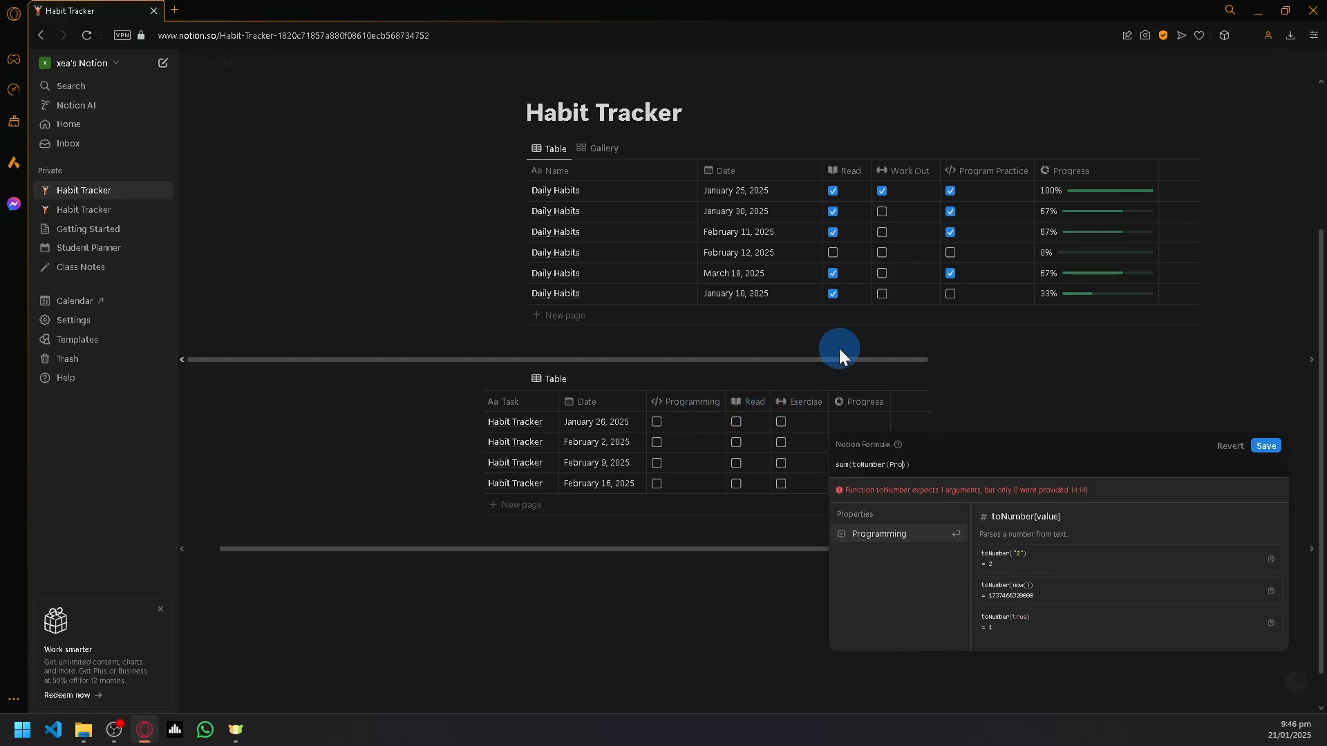
pyautogui.press('Left')
pyautogui.press('Left')
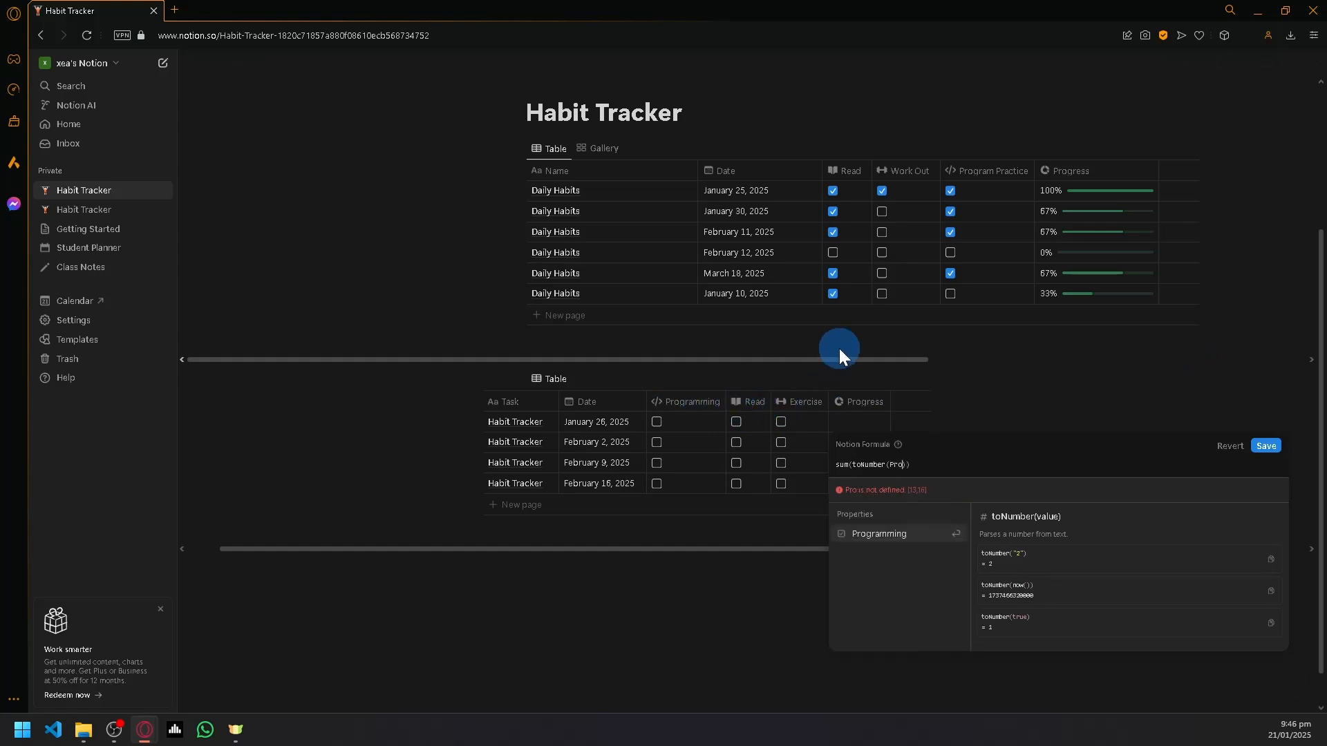
pyautogui.press('Return')
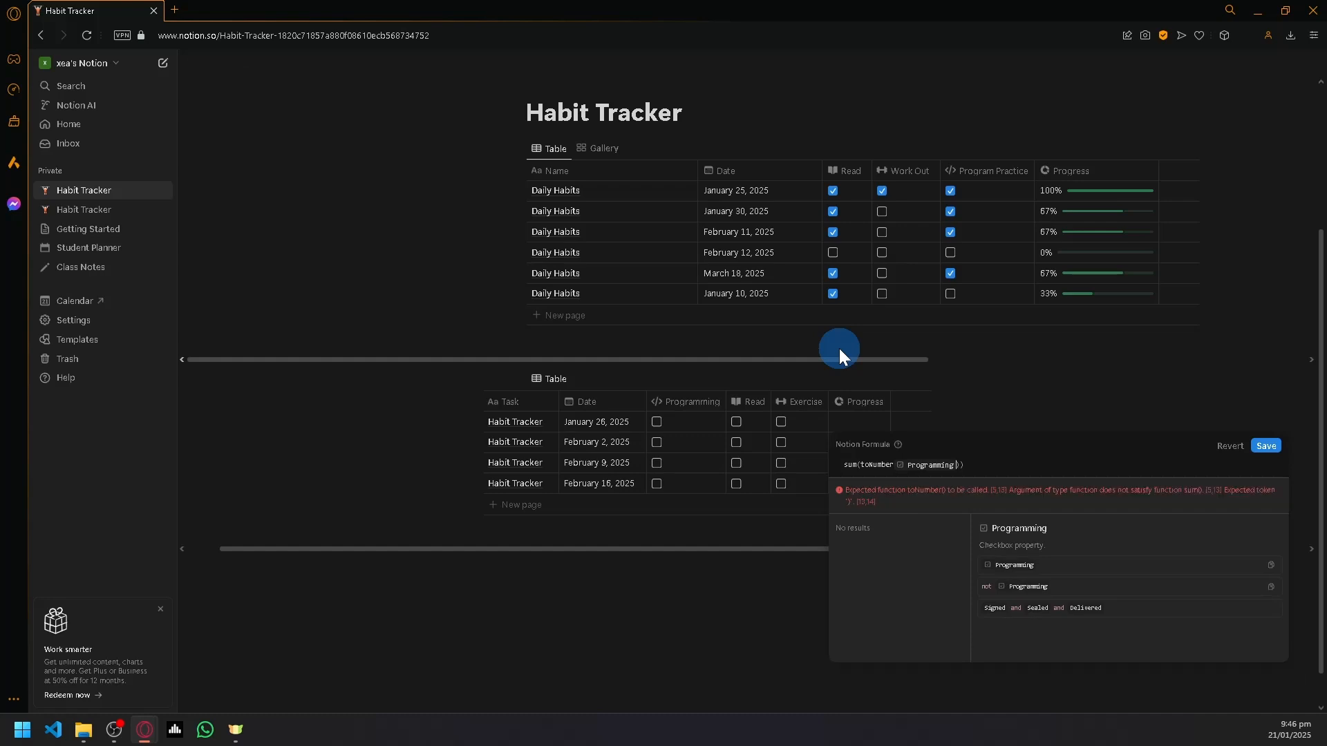
pyautogui.press('BackSpace')
pyautogui.press('BackSpace')
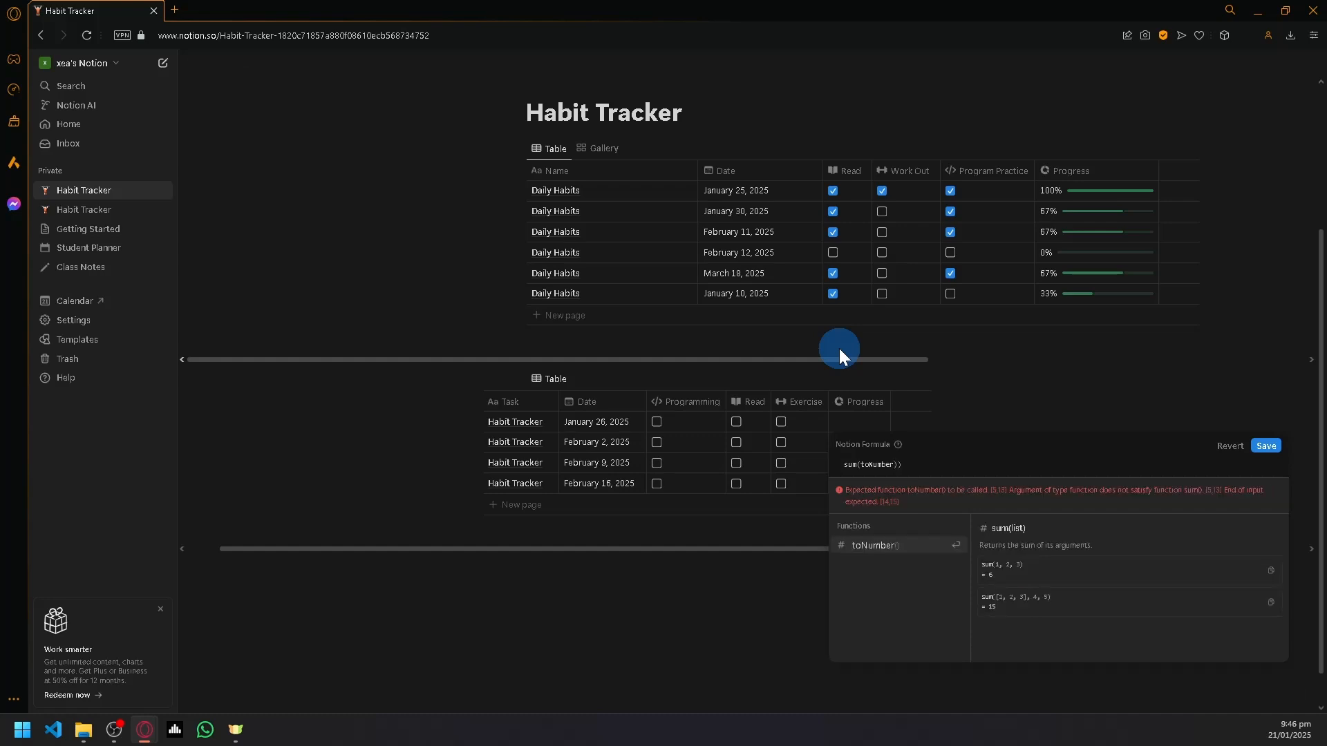
pyautogui.write('(Pro')
pyautogui.press('Return')
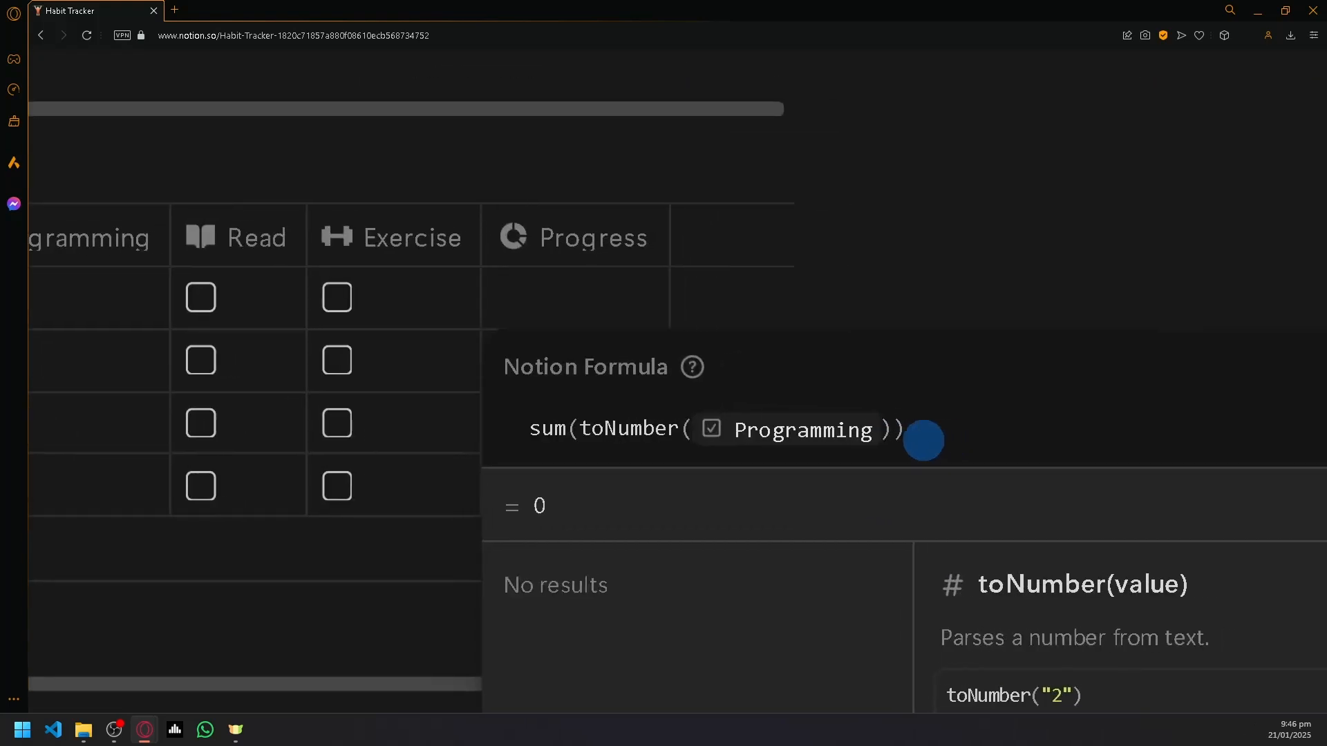
# Step: Add toNumber(Exercise) as the second argument of the sum in the Progress formula
pyautogui.write(',')
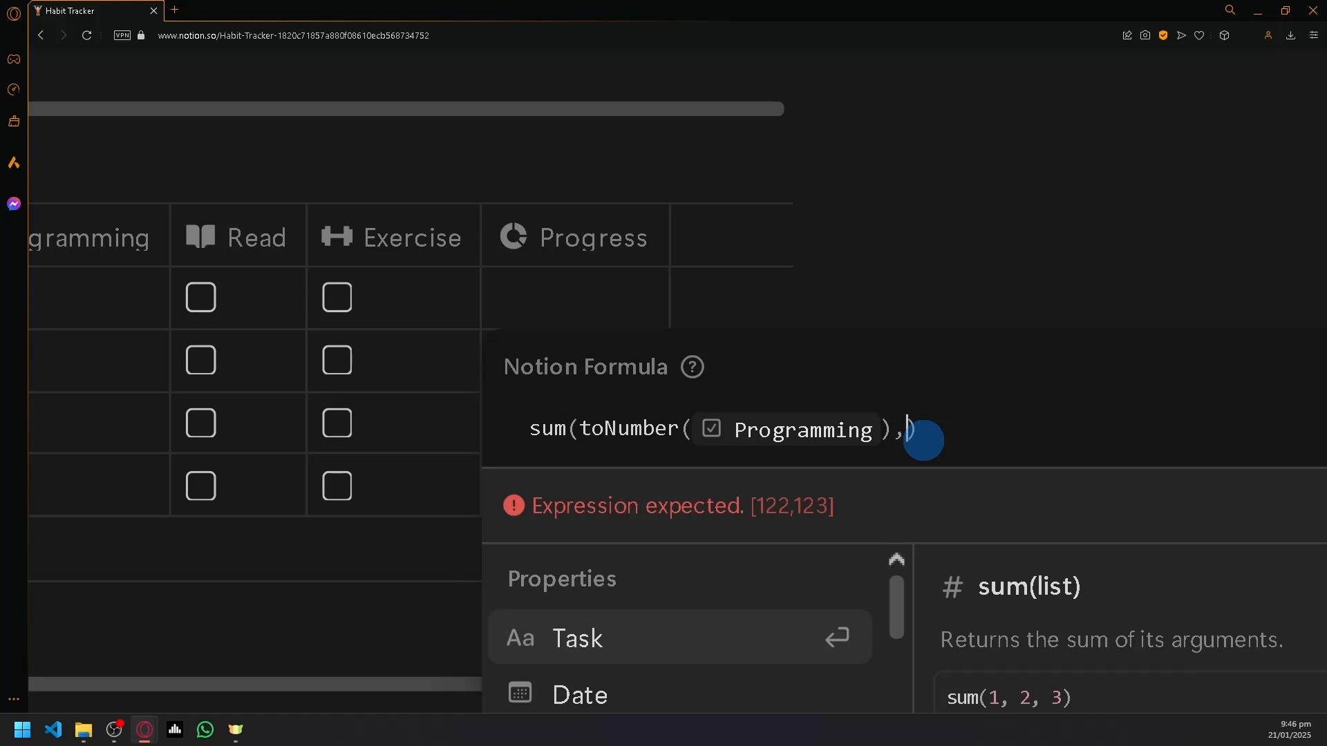
pyautogui.write('to')
pyautogui.press('Right')
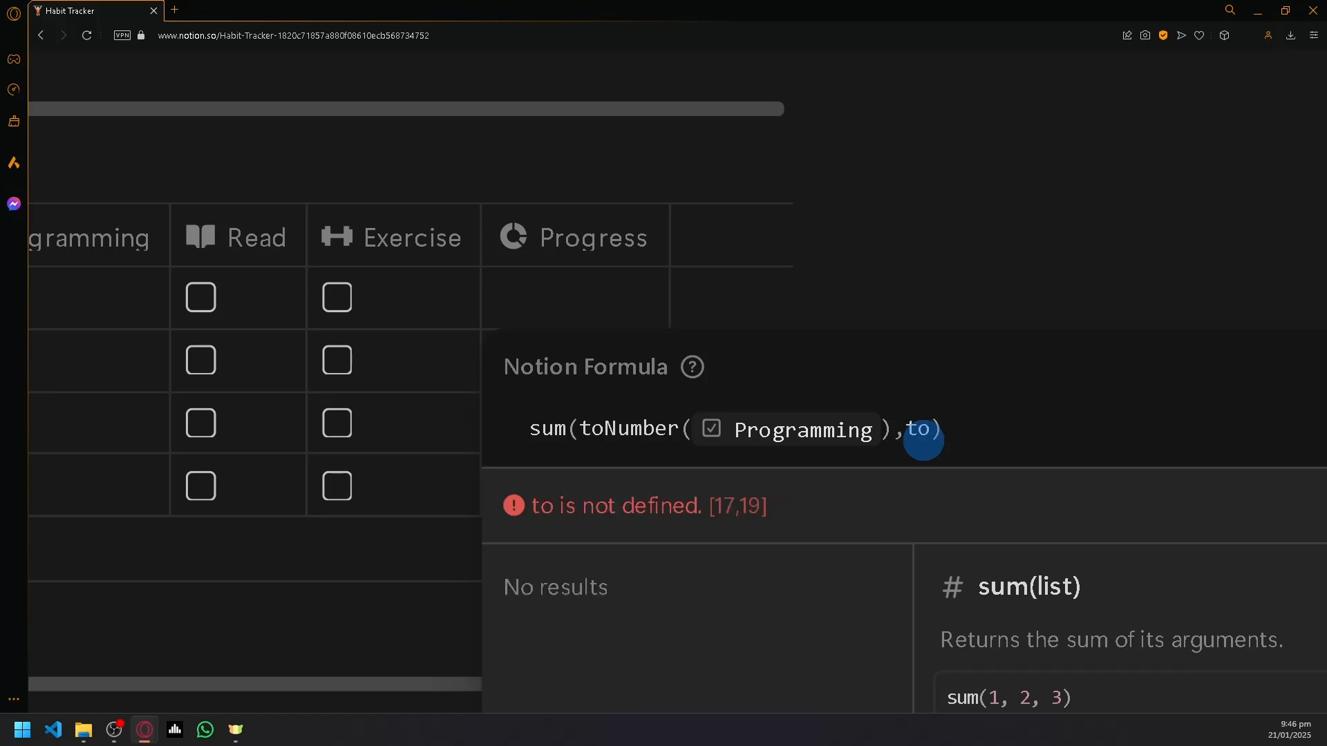
pyautogui.press('Left')
pyautogui.press('Return')
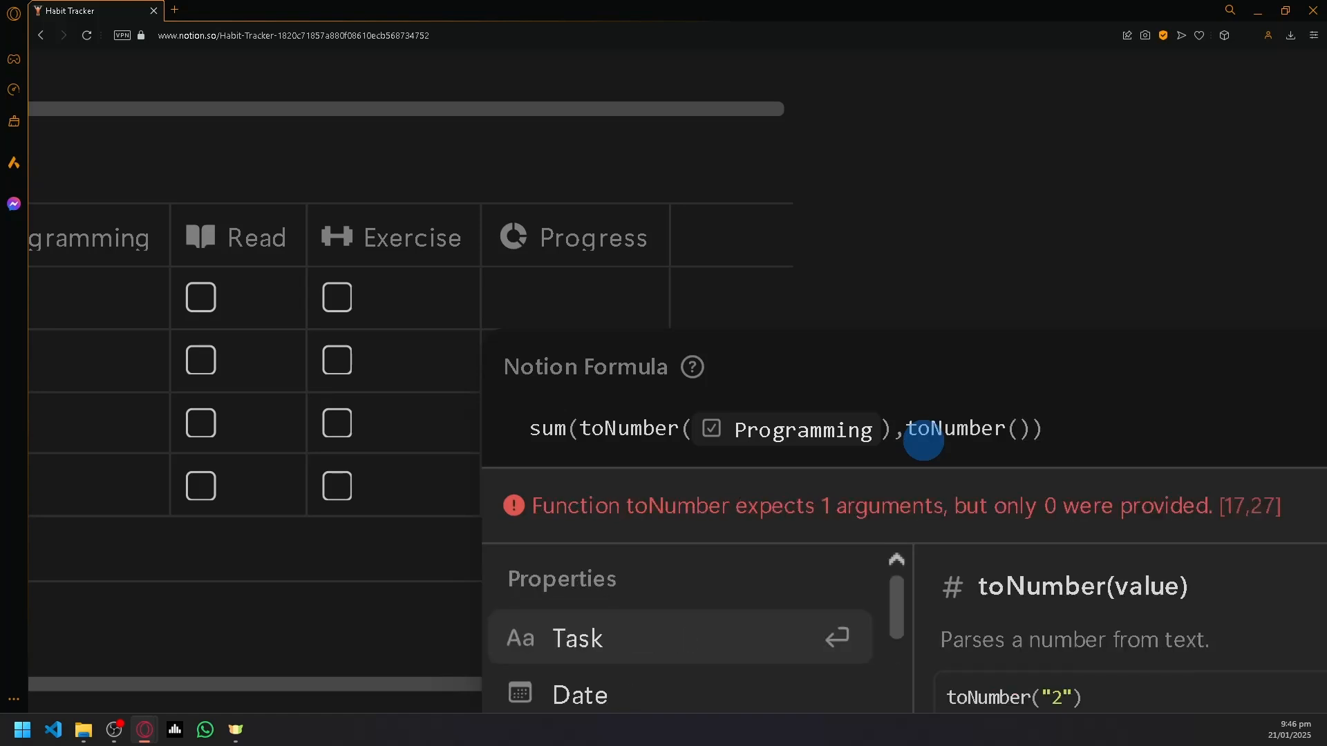
pyautogui.write('ex')
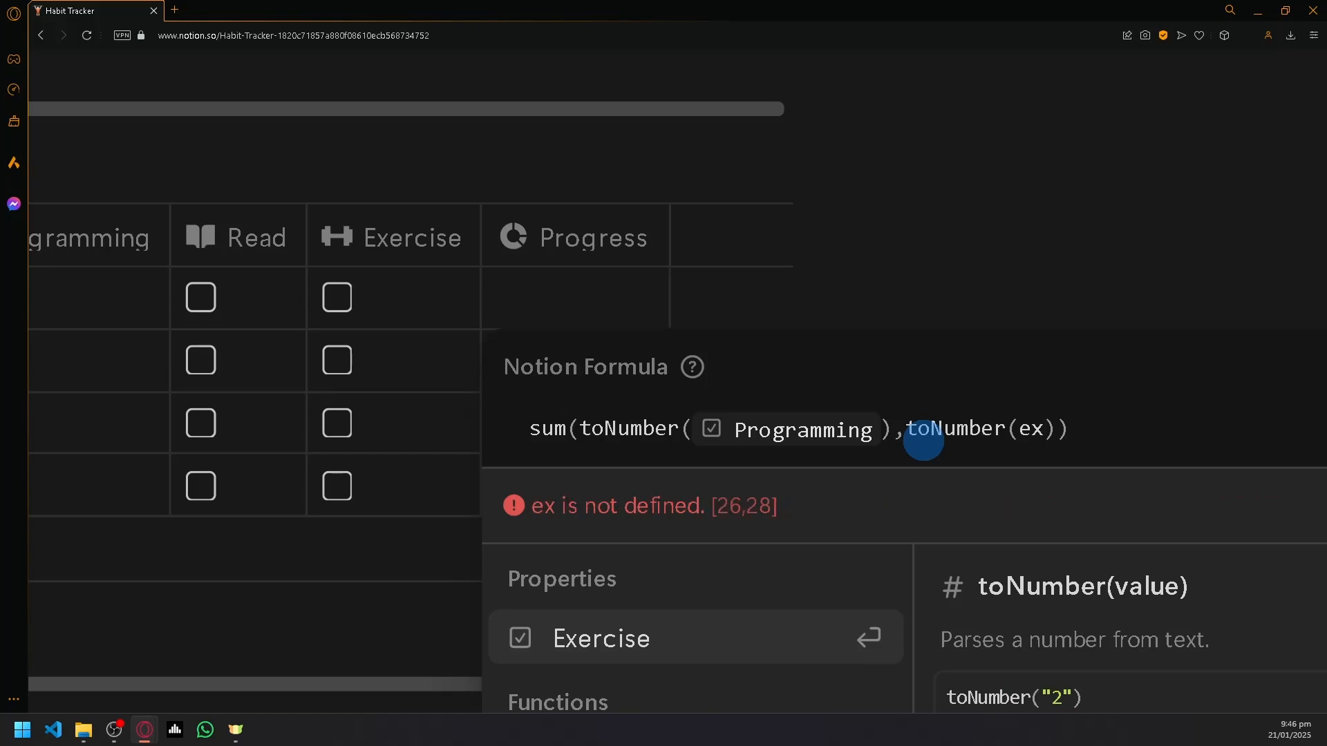
pyautogui.press('Return')
pyautogui.press('Right')
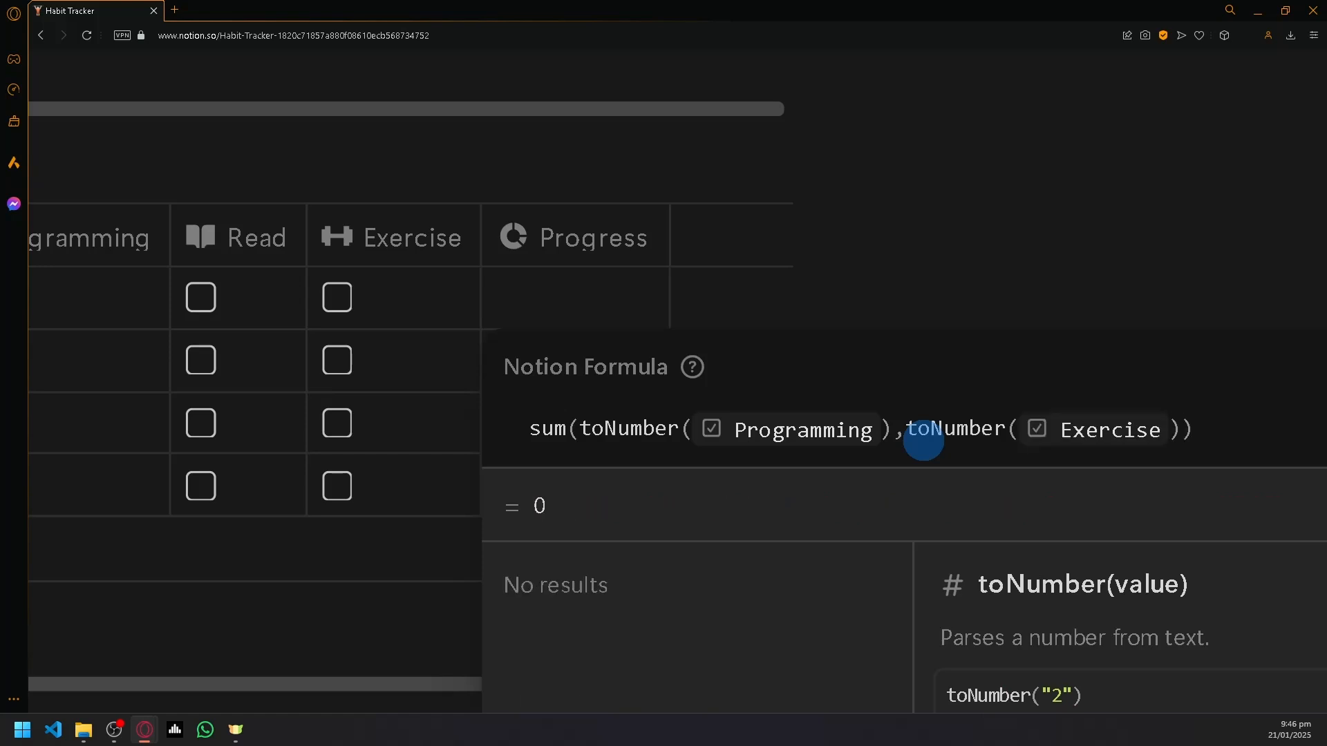
# Step: Add toNumber(Read) as the third argument of the sum in the Progress formula
pyautogui.write(',to')
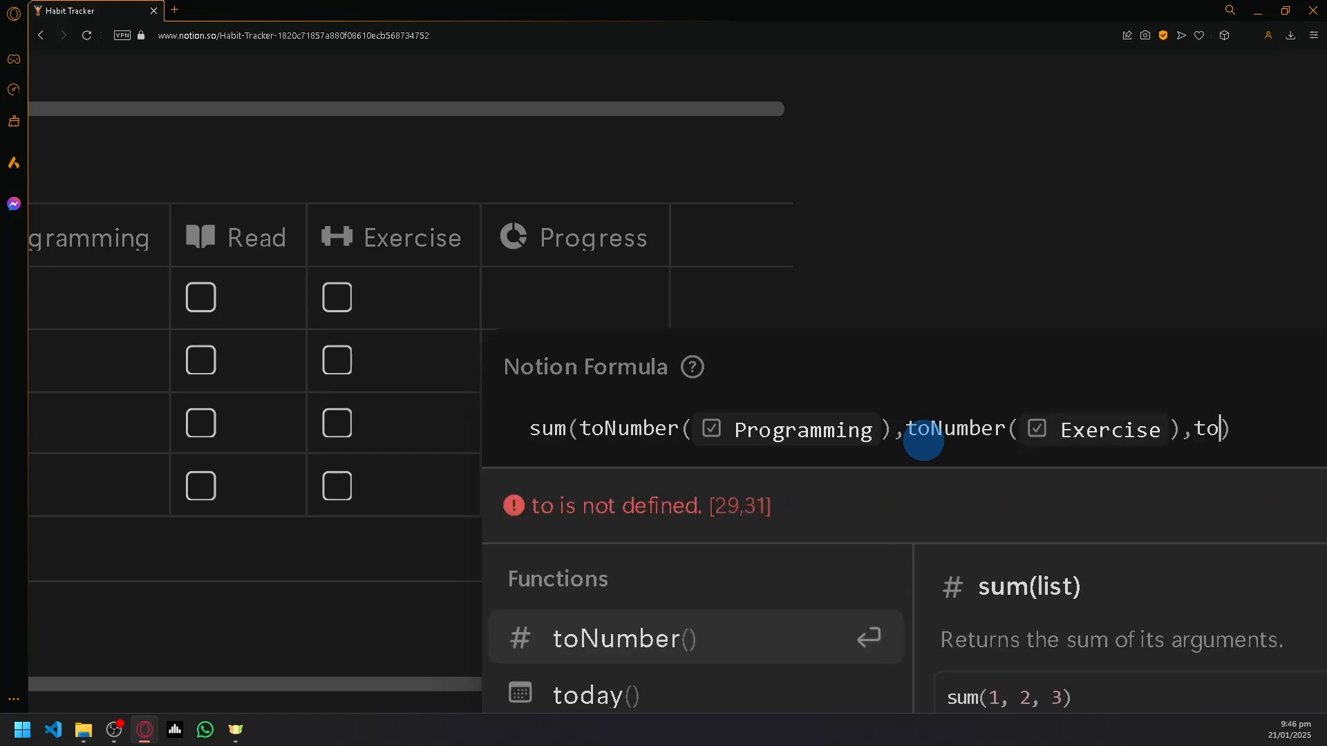
pyautogui.press('Return')
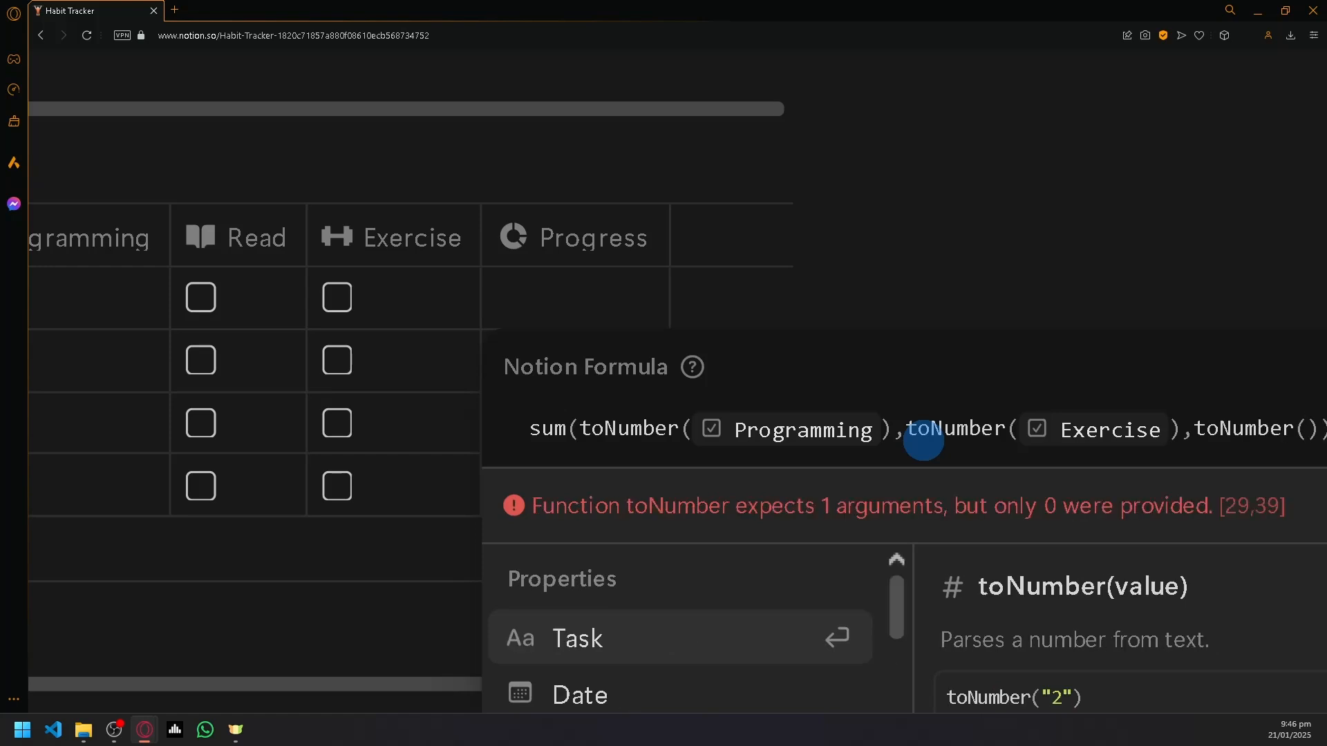
pyautogui.write('re')
pyautogui.press('BackSpace')
pyautogui.press('BackSpace')
pyautogui.write('Read')
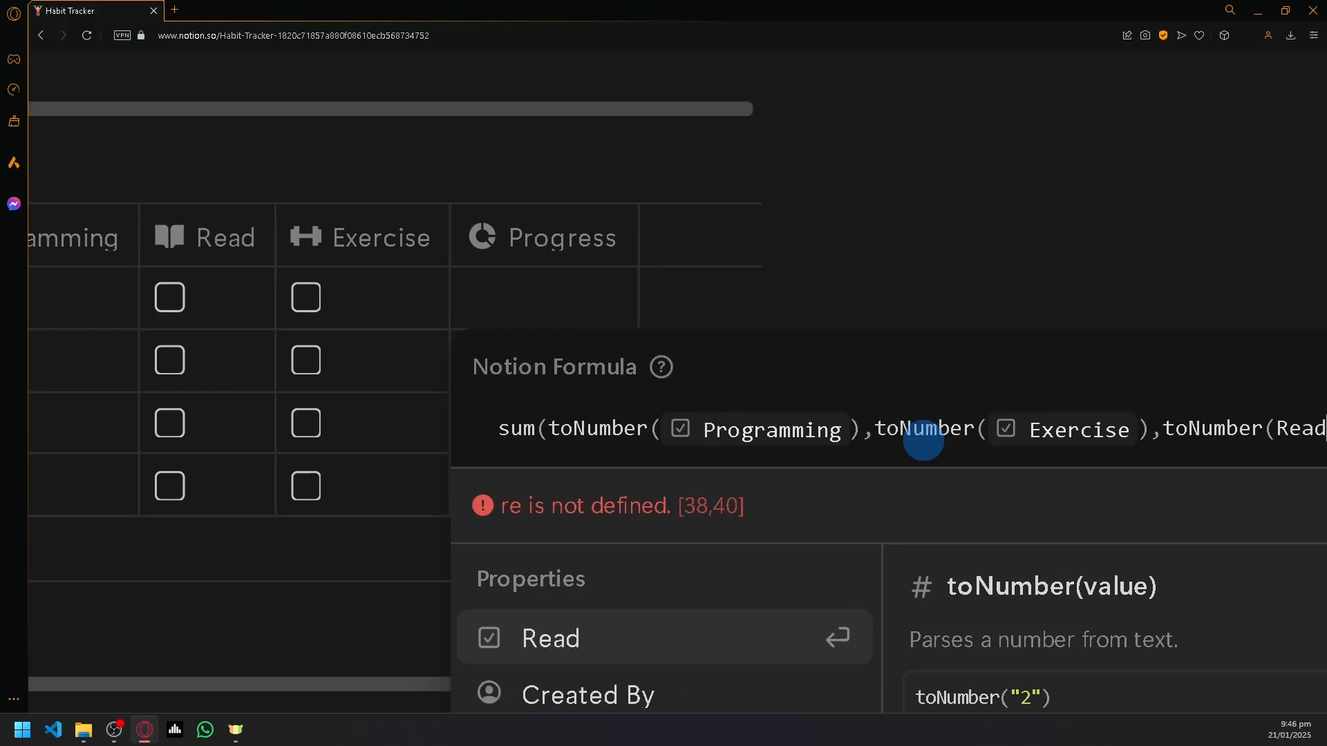
pyautogui.press('Return')
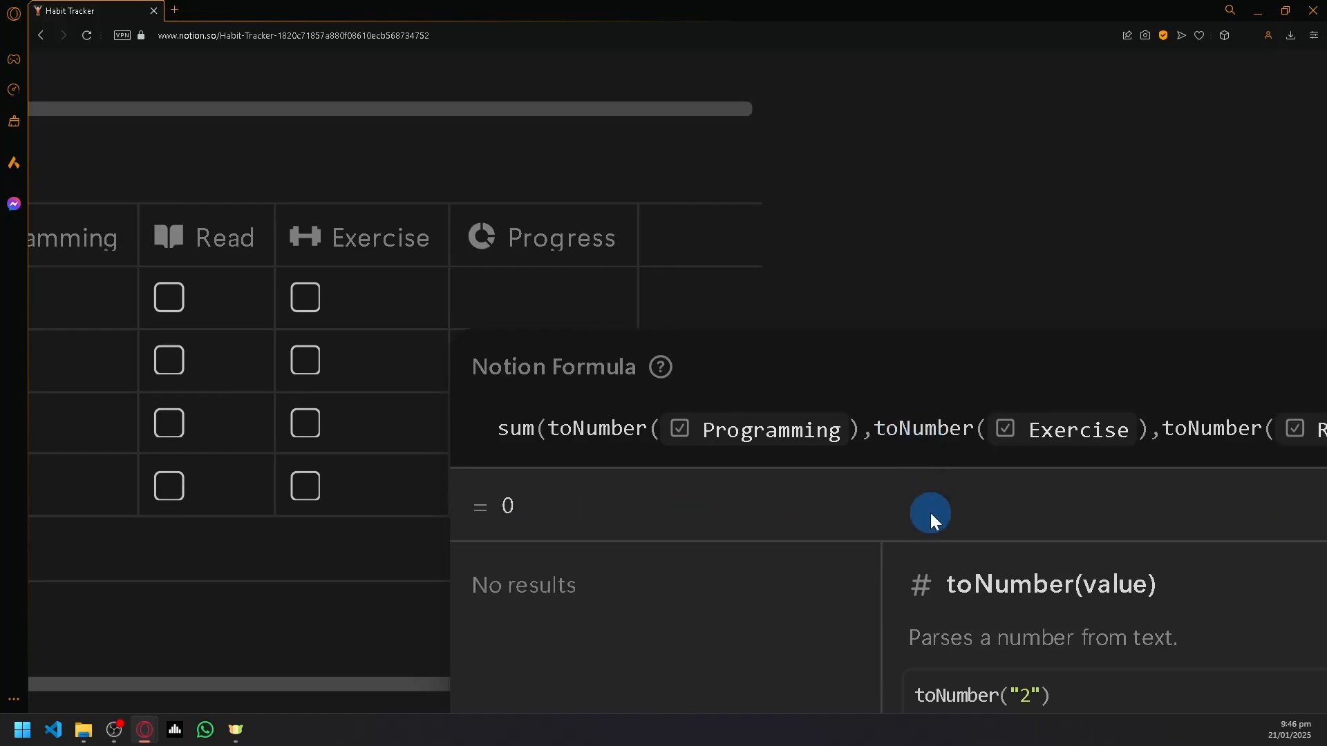
pyautogui.scroll(-5, 931, 513)
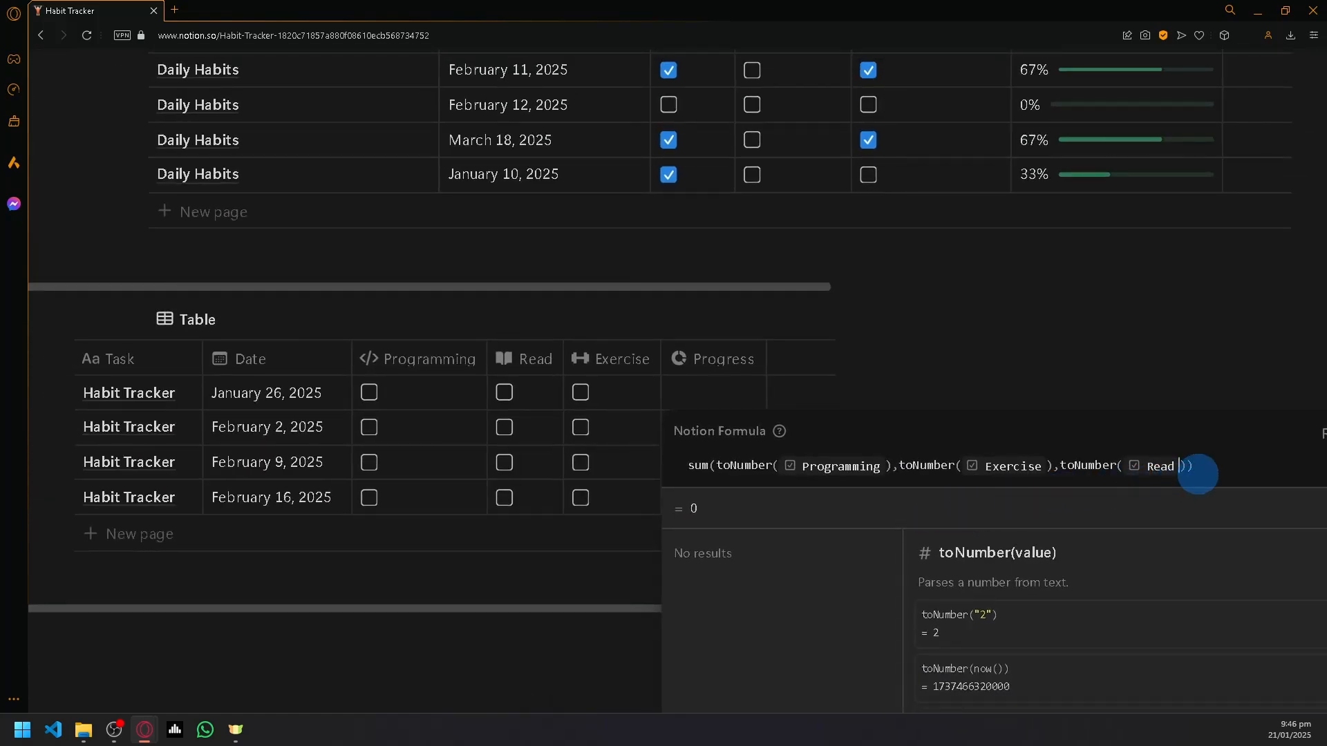
# Step: Divide the whole sum by 3 in the Progress formula and save it
pyautogui.click(1201, 471)
pyautogui.write('/')
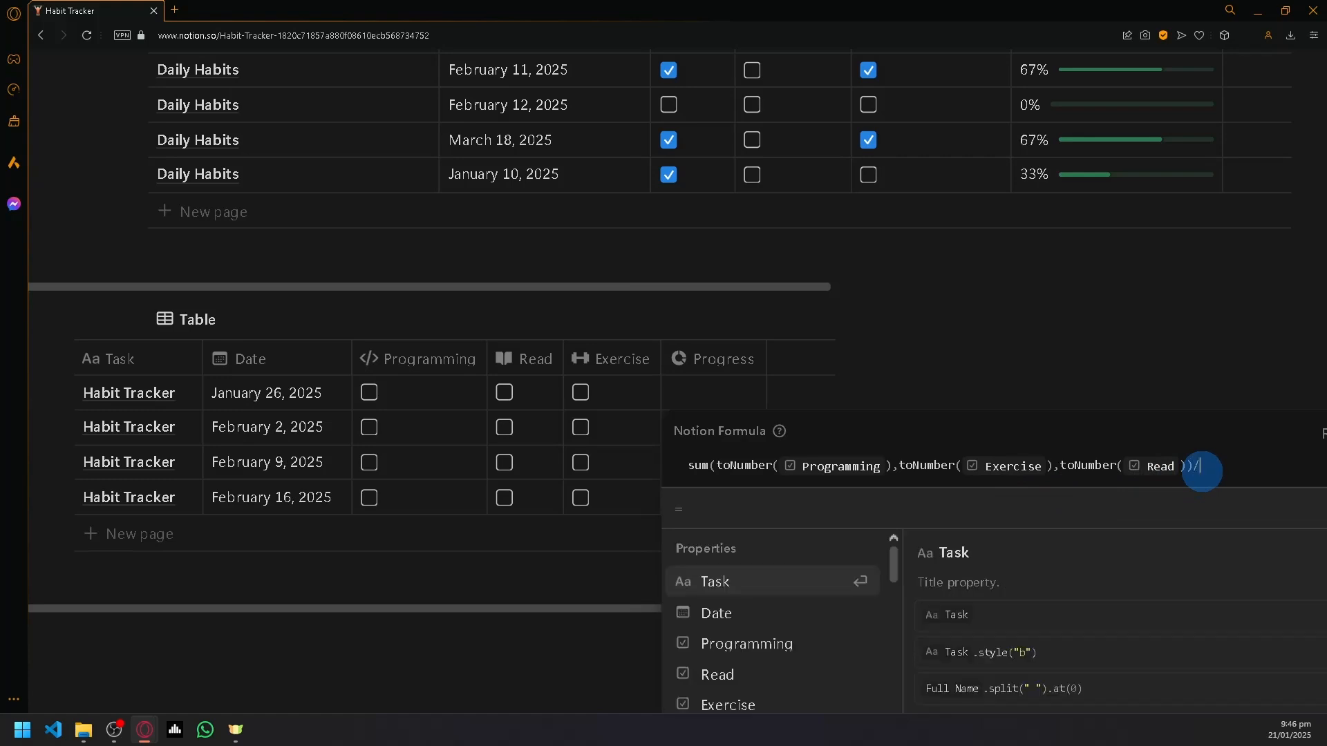
pyautogui.write('3')
pyautogui.scroll(-3, 1201, 472)
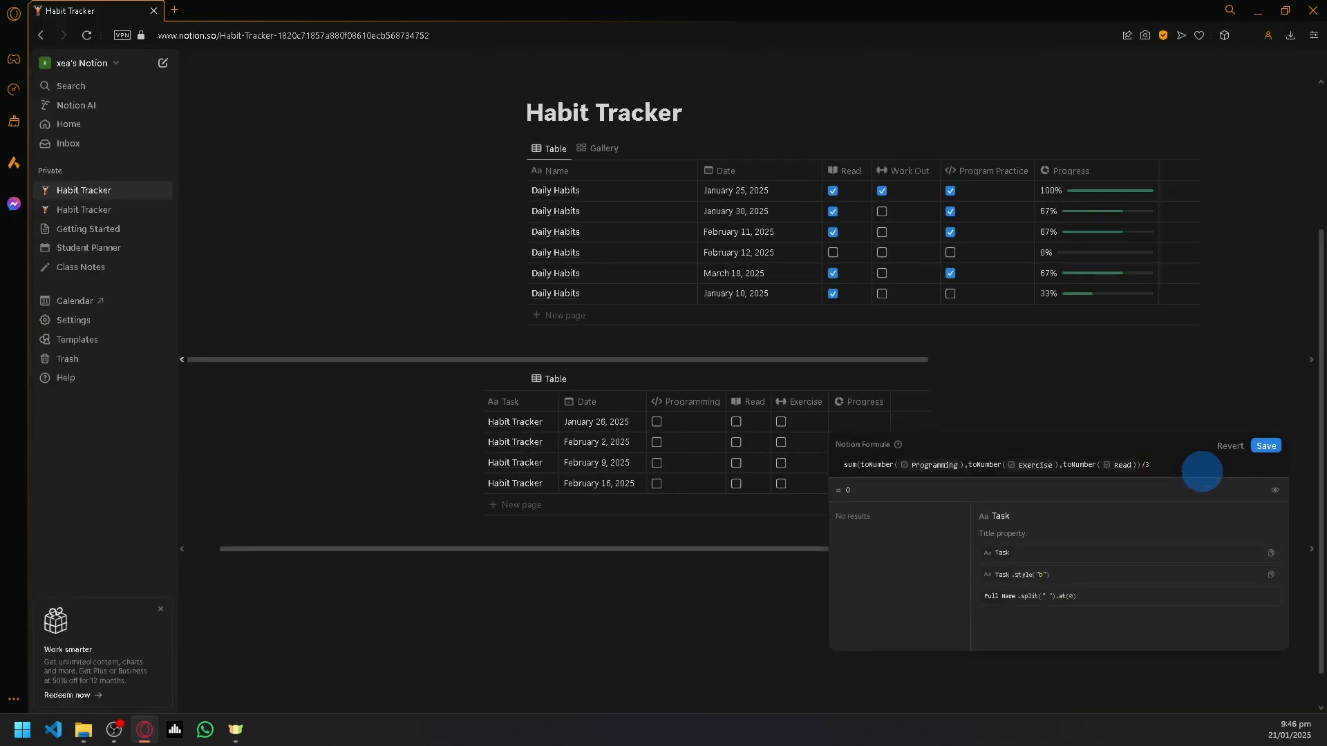
pyautogui.click(782, 419)
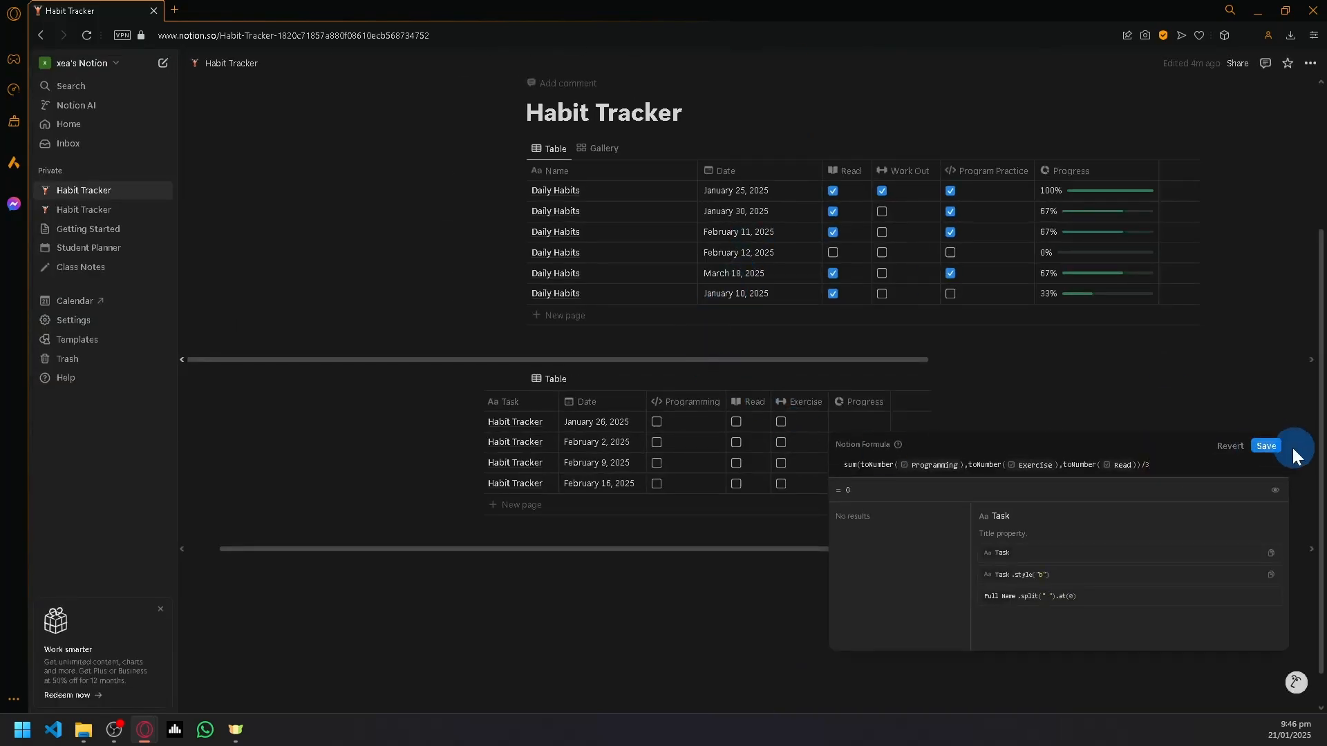
pyautogui.click(1269, 447)
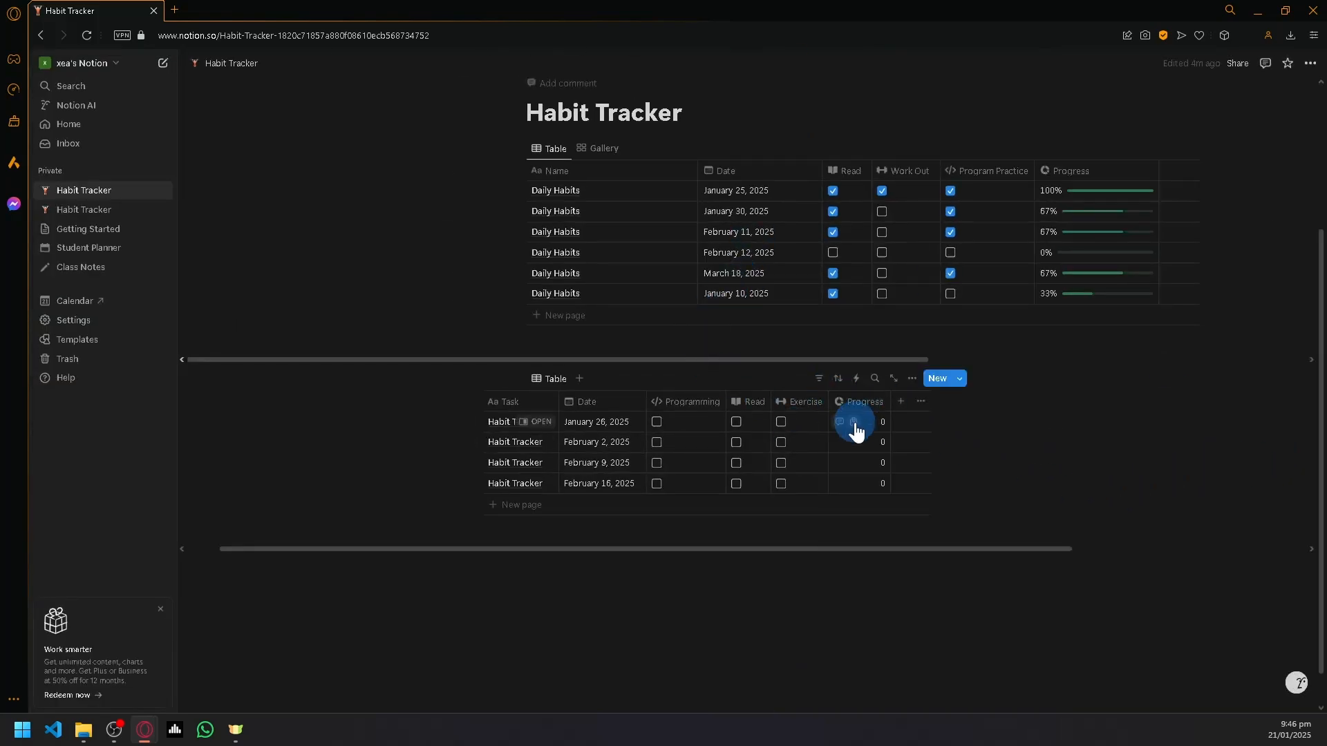
# Step: Test the Progress formula by checking Exercise, Read and Programming in the January 26 row, clearing all three again
pyautogui.click(792, 427)
pyautogui.click(737, 423)
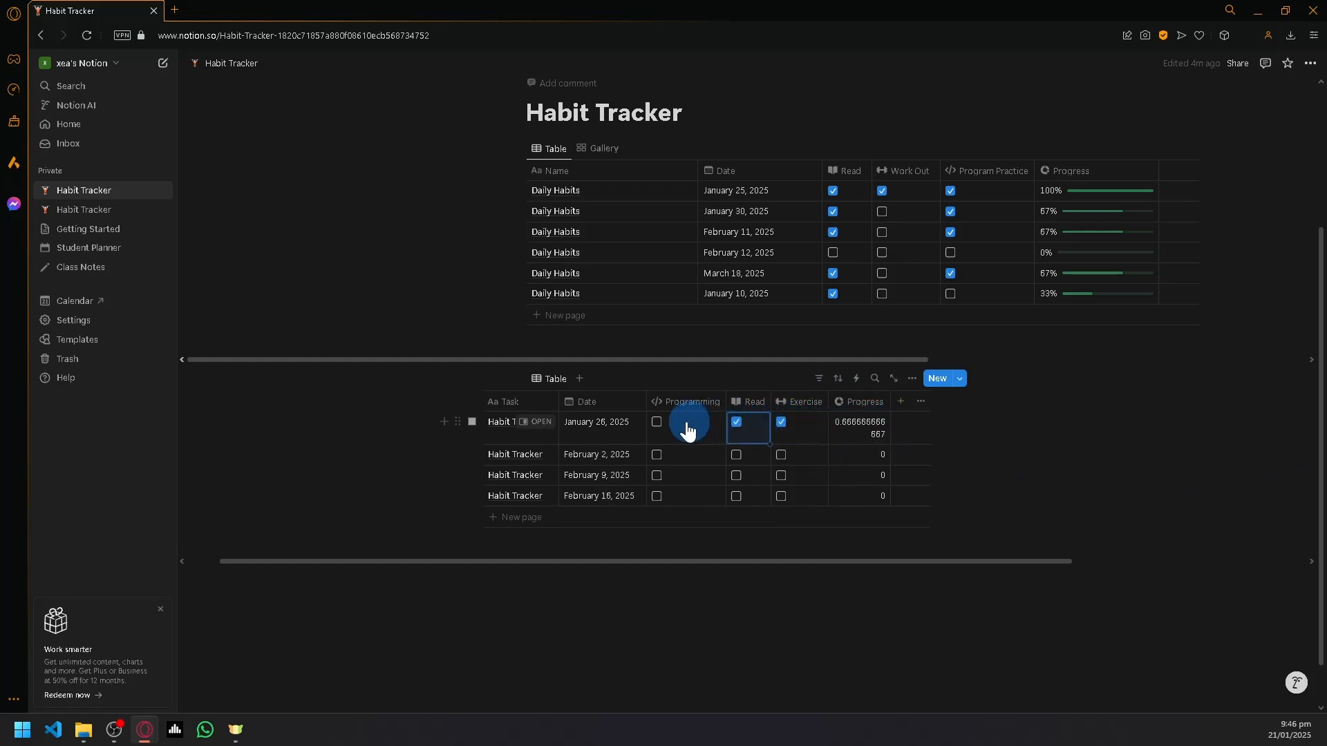
pyautogui.click(659, 423)
pyautogui.click(657, 423)
pyautogui.click(738, 421)
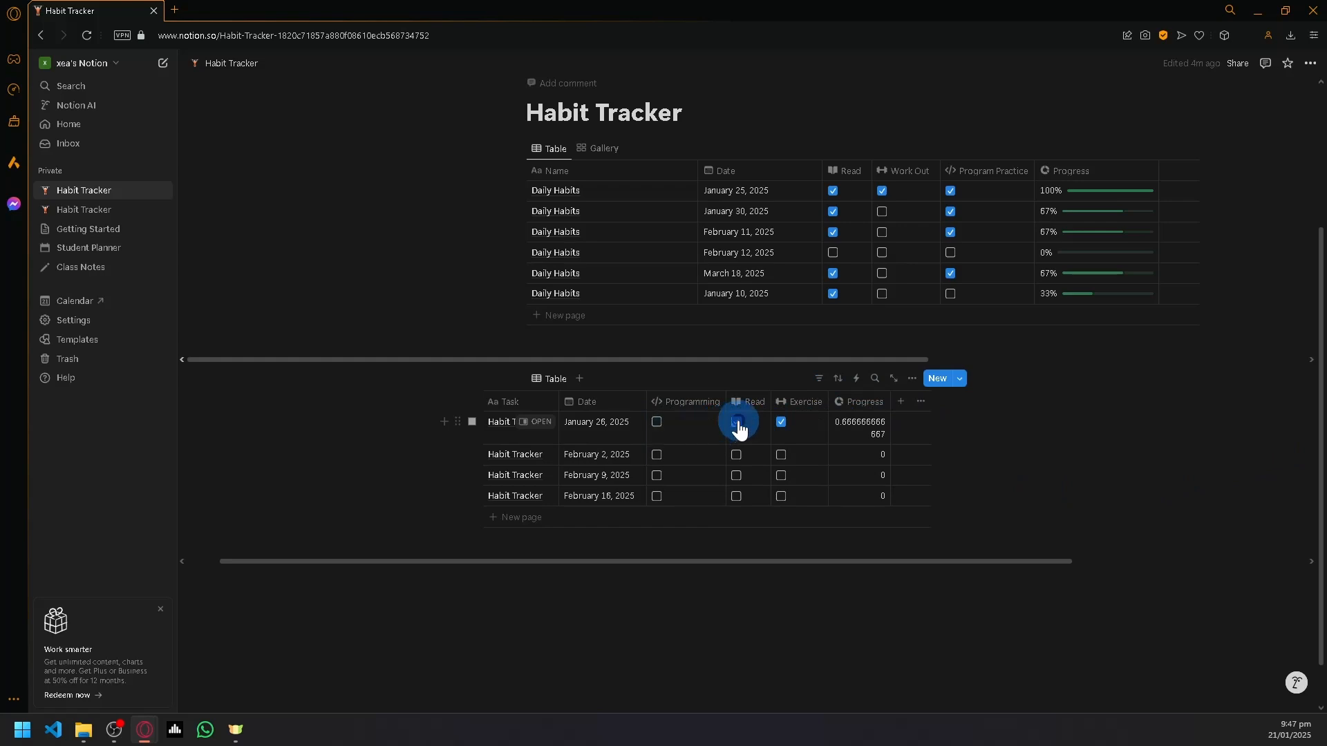
pyautogui.click(782, 423)
pyautogui.click(857, 427)
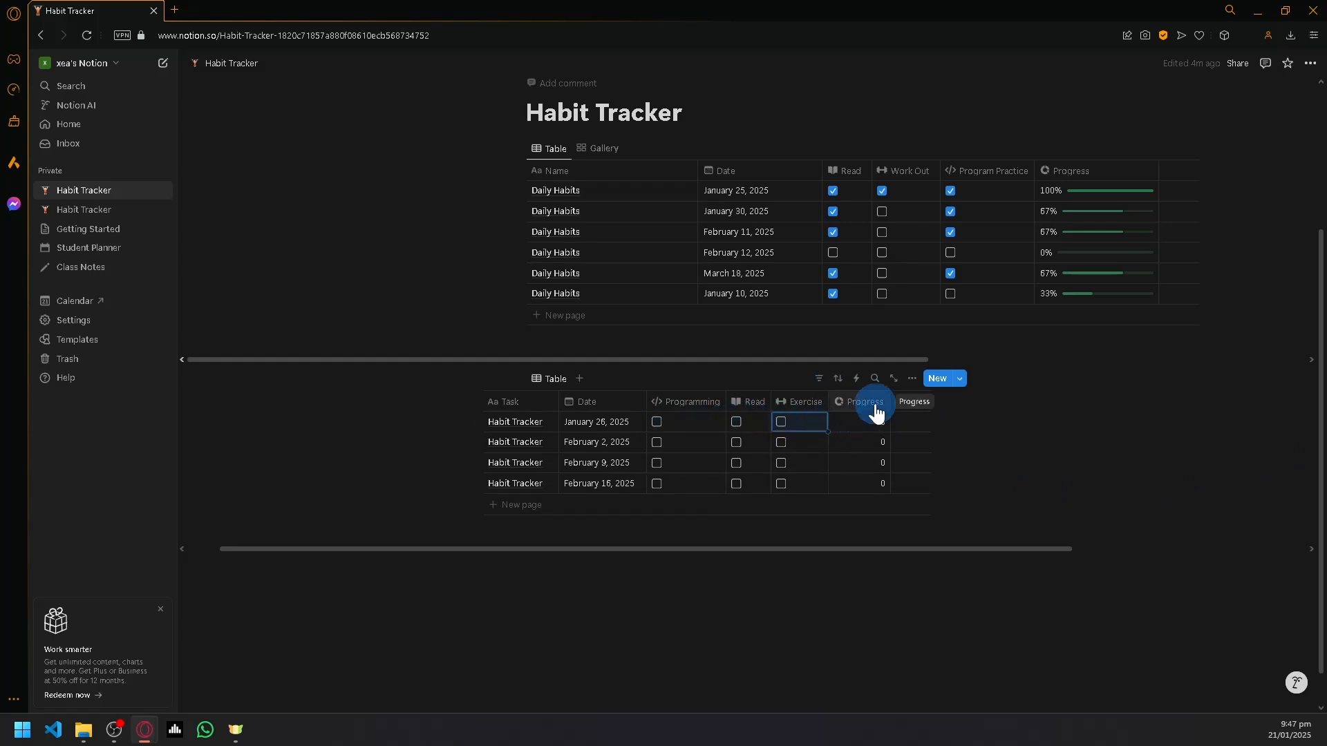
pyautogui.click(874, 404)
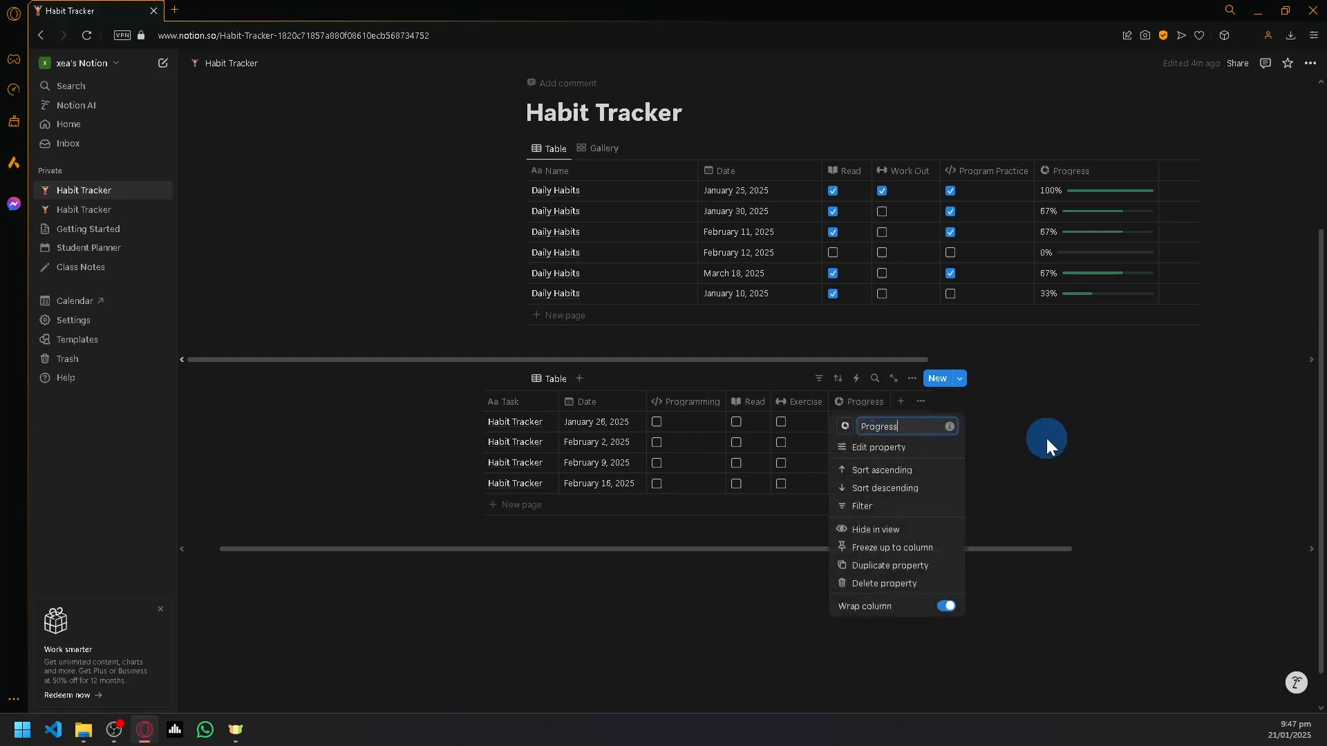
pyautogui.click(1047, 438)
pyautogui.click(883, 428)
pyautogui.click(964, 418)
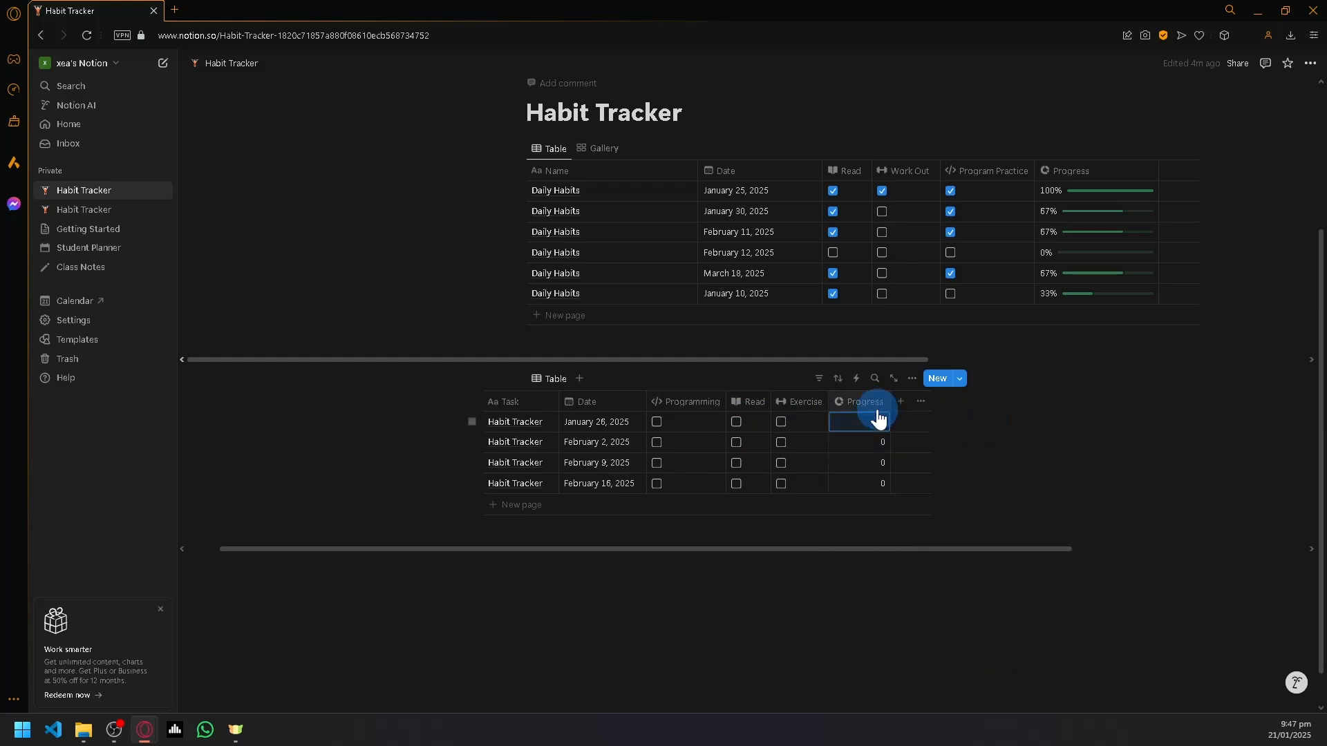
# Step: Show the Progress property of the lower table as a bar and set the bar colour to Purple
pyautogui.click(877, 406)
pyautogui.click(884, 446)
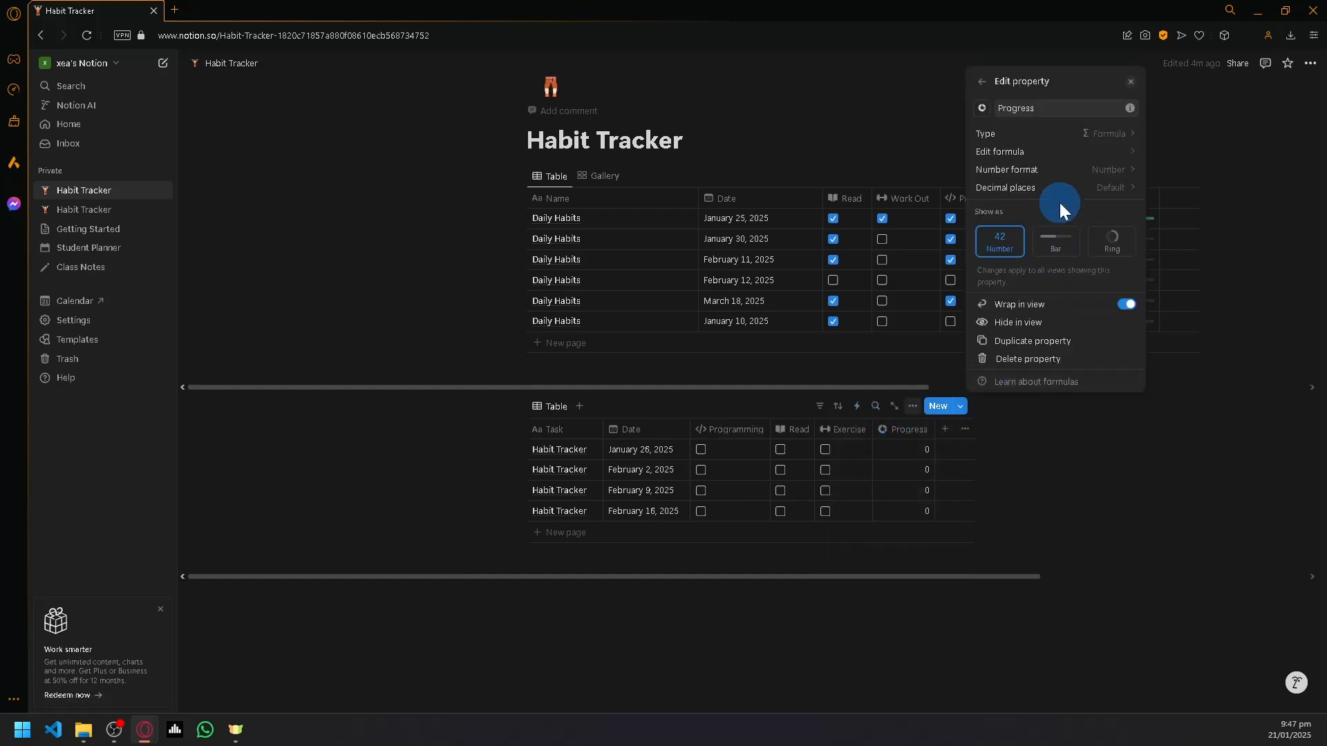
pyautogui.click(1056, 243)
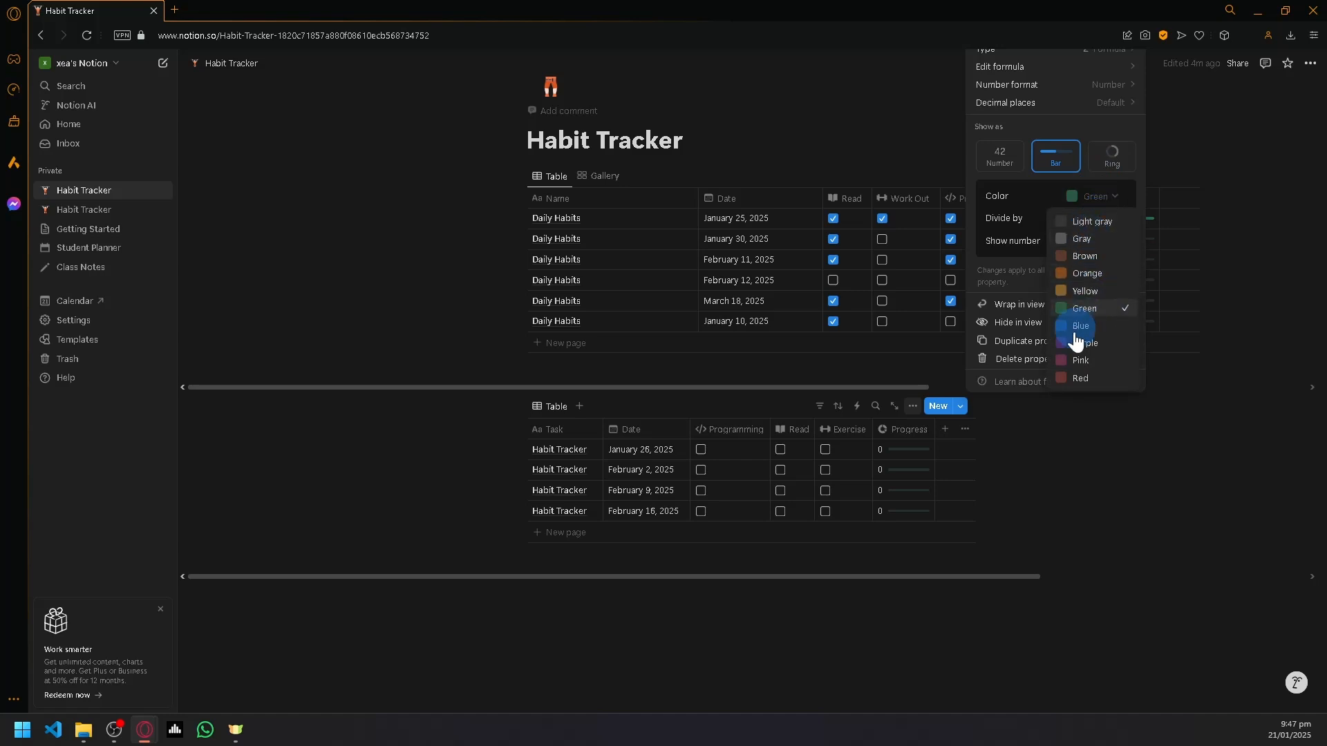
pyautogui.click(1084, 293)
pyautogui.click(1085, 343)
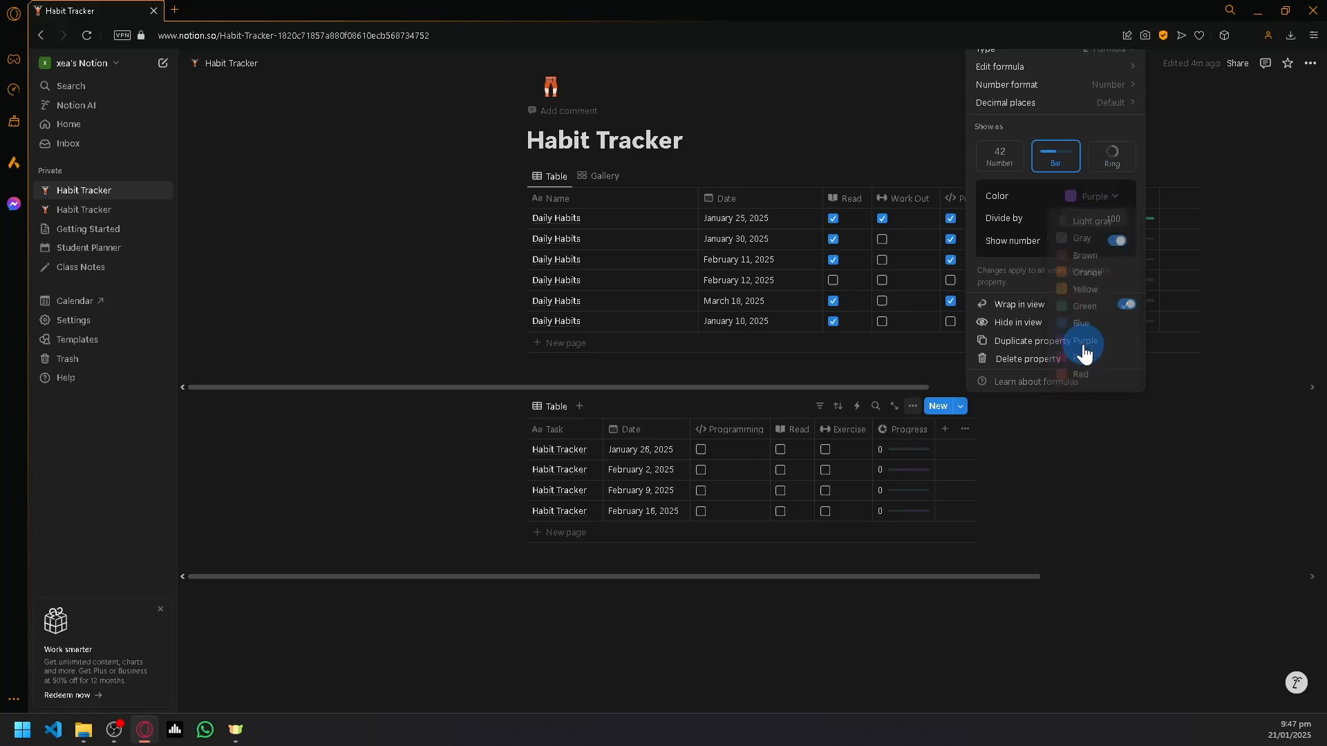
# Step: Set the decimal places of the lower table's Progress property to 0
pyautogui.click(1109, 102)
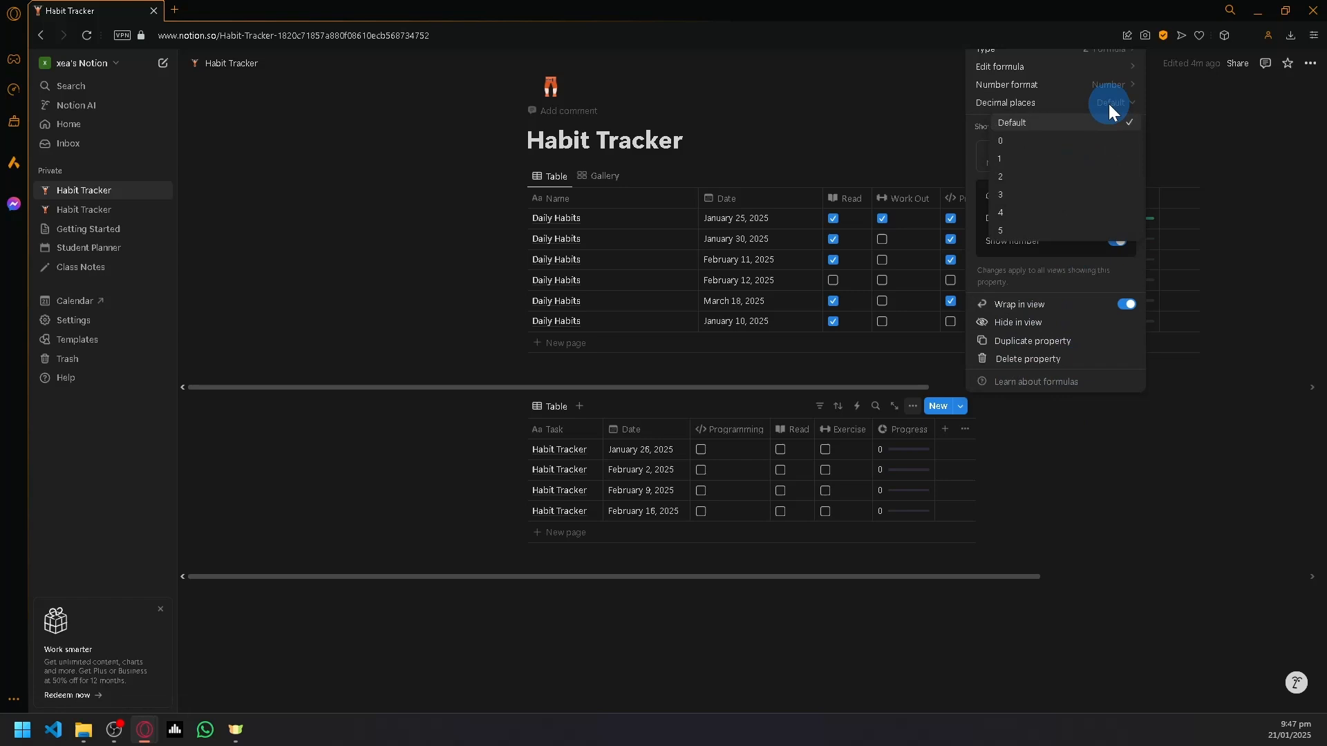
pyautogui.click(1098, 142)
pyautogui.click(1206, 409)
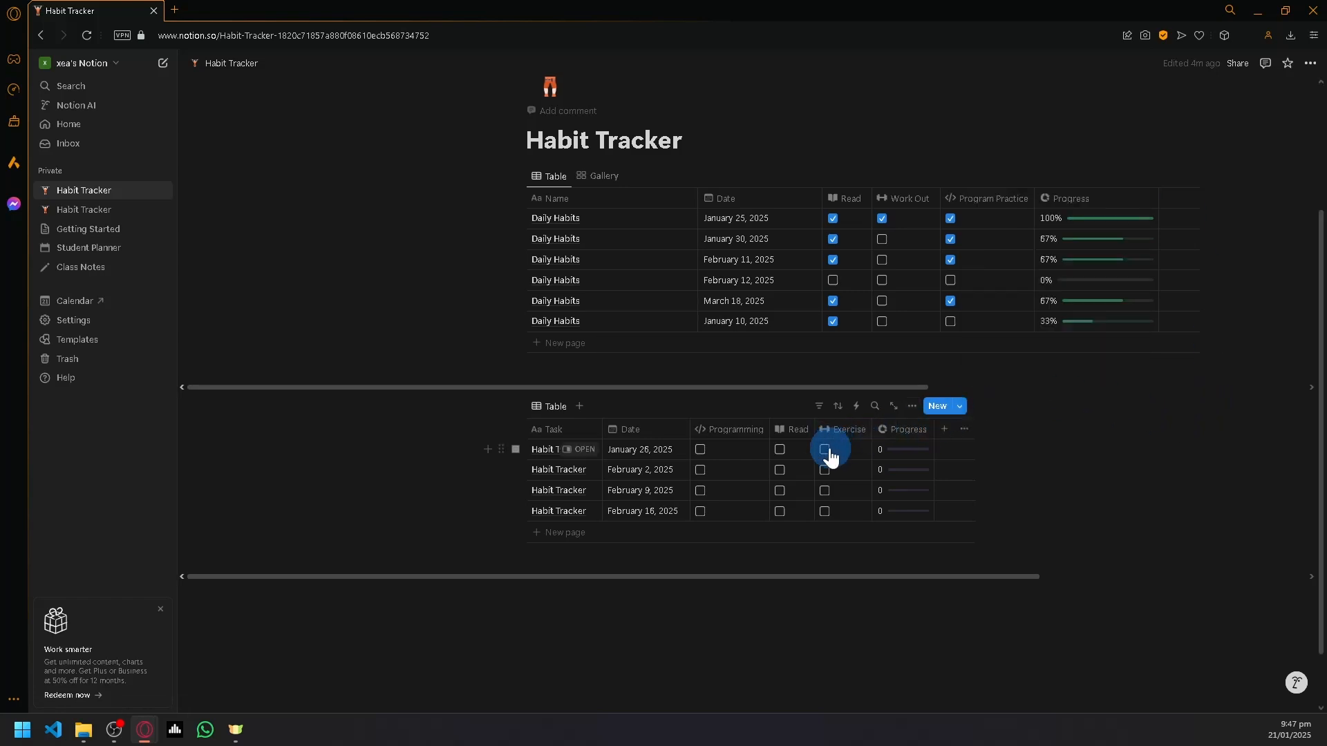
# Step: Test the progress bar by checking Exercise, Read and Programming in the January 26 row
pyautogui.click(780, 450)
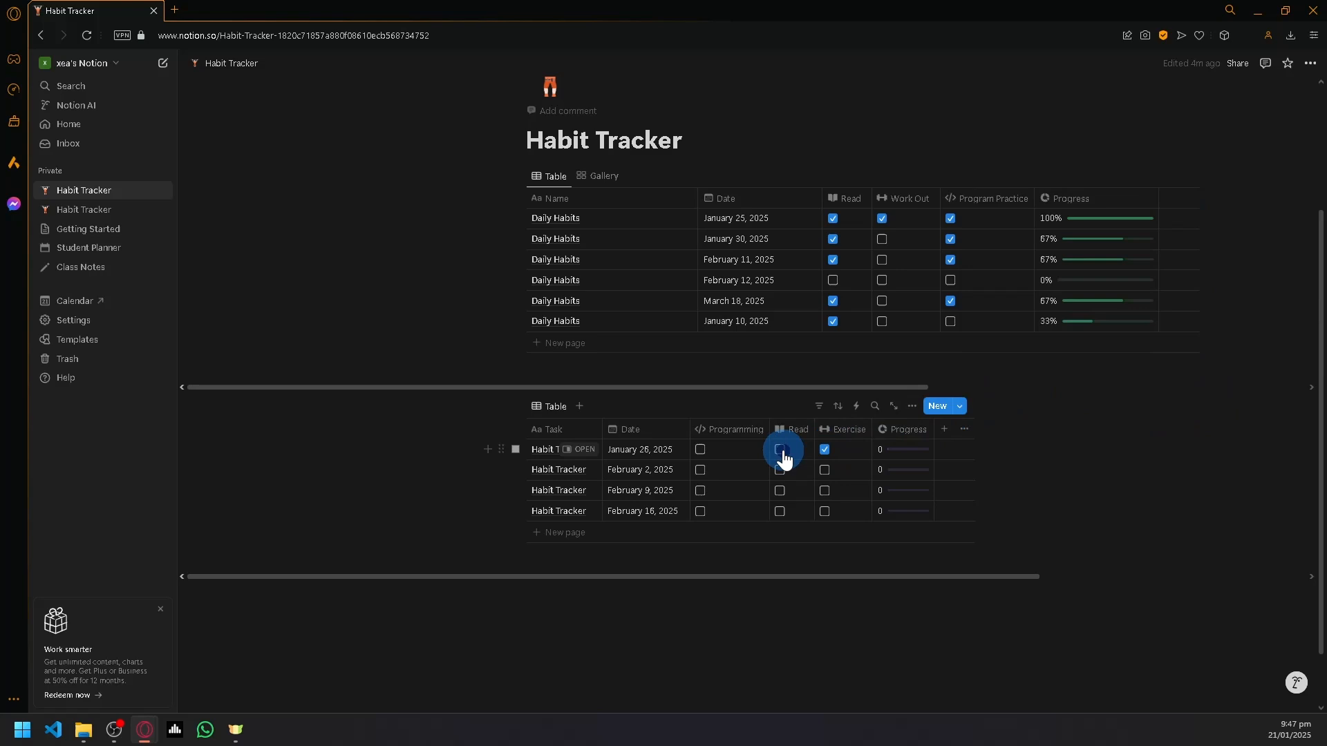
pyautogui.click(703, 450)
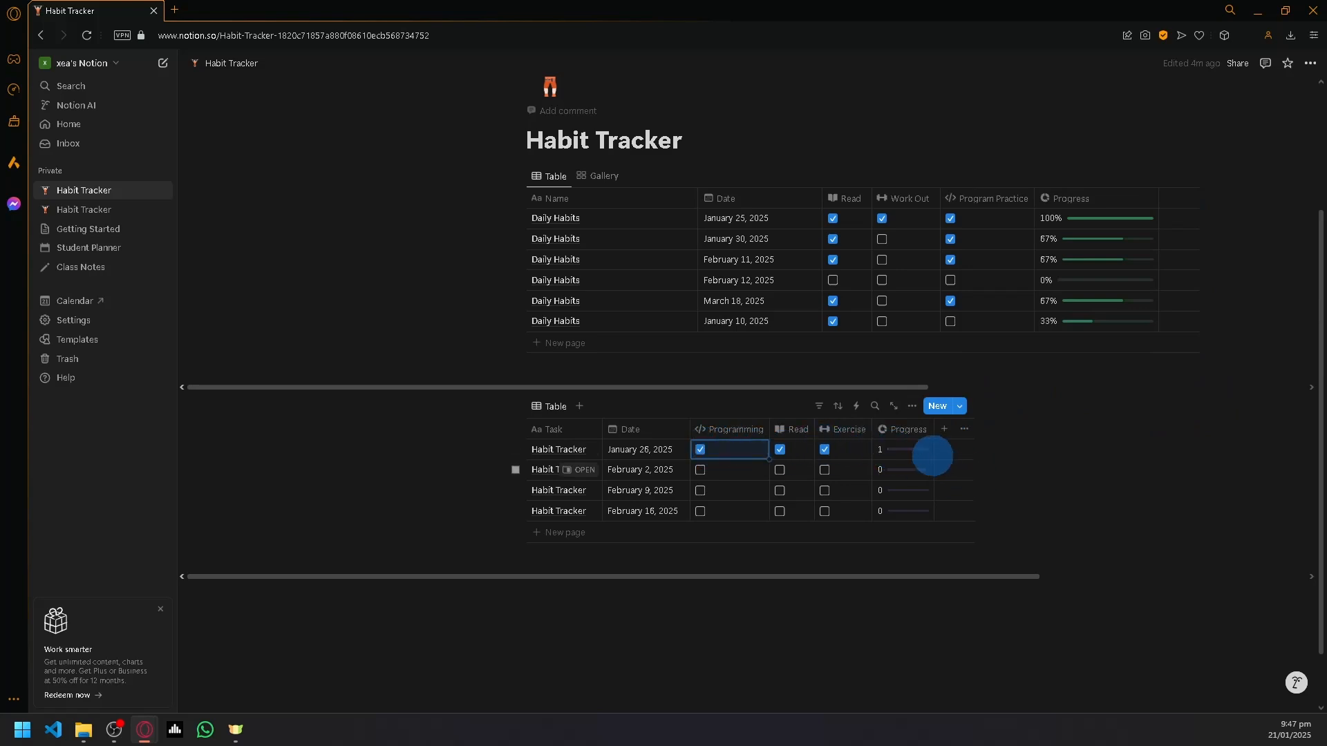
pyautogui.click(913, 453)
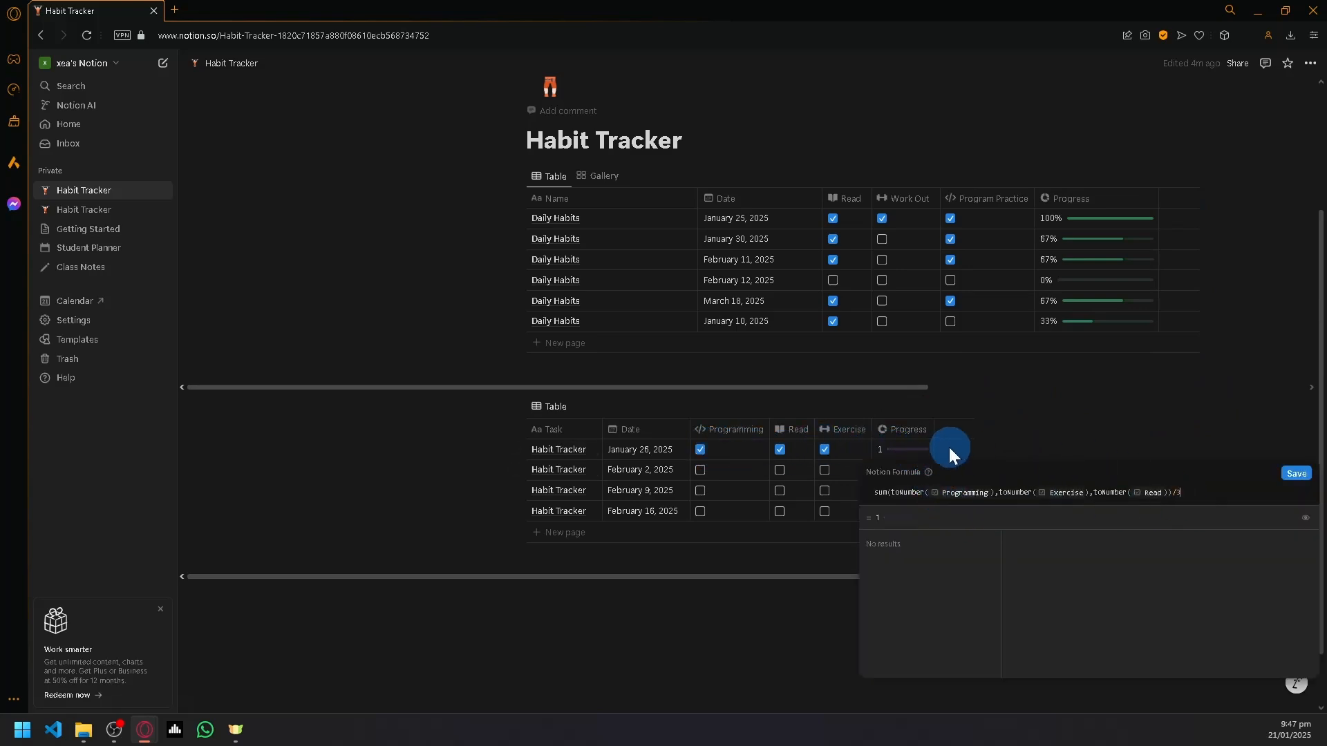
pyautogui.click(898, 429)
# Step: Reset the Progress property's decimal places to Default and try to clear the bar's divide-by value
pyautogui.click(903, 430)
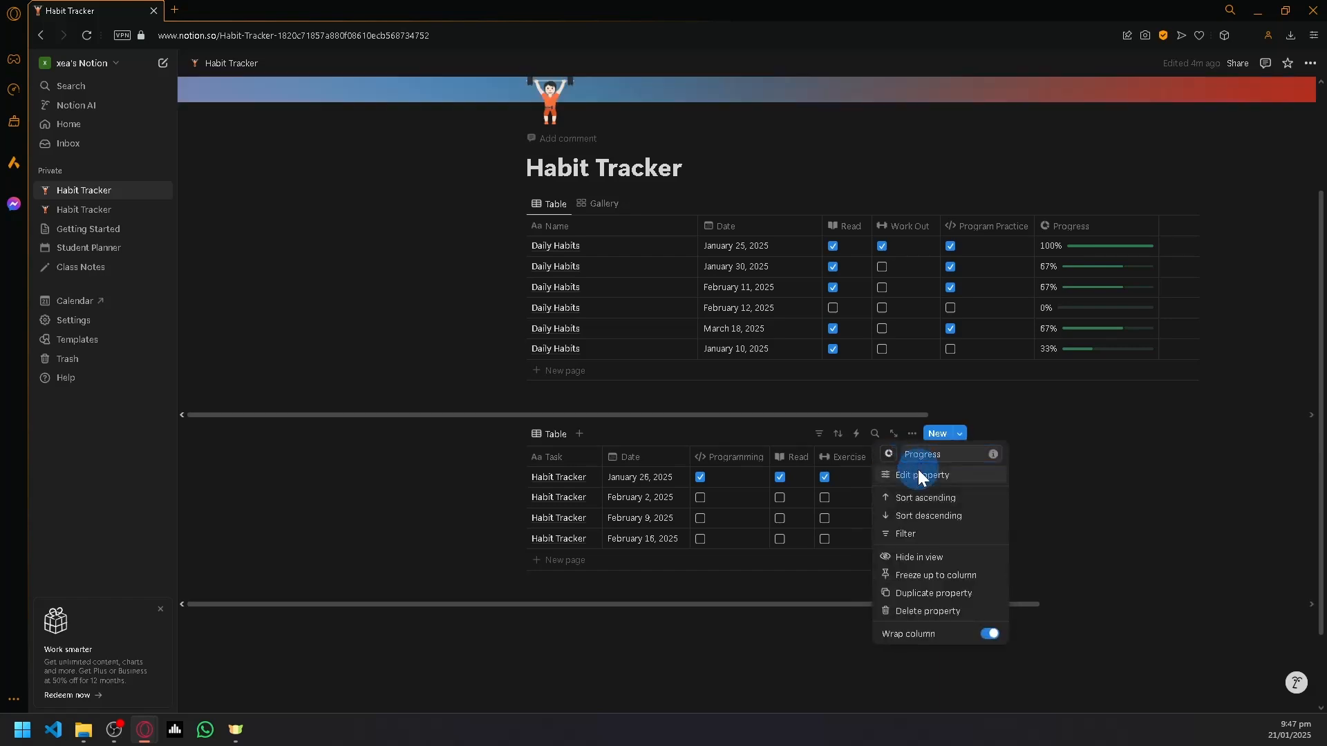
pyautogui.click(920, 476)
pyautogui.click(1067, 421)
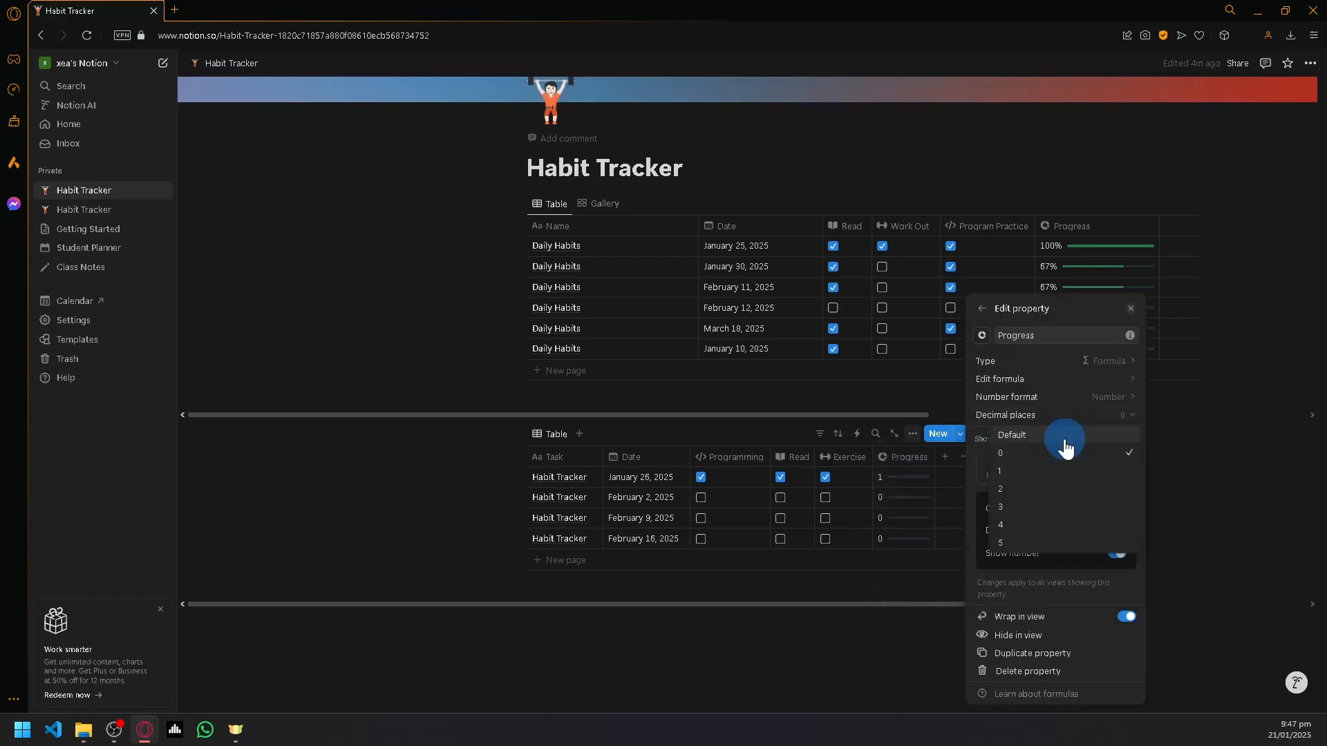
pyautogui.click(1067, 440)
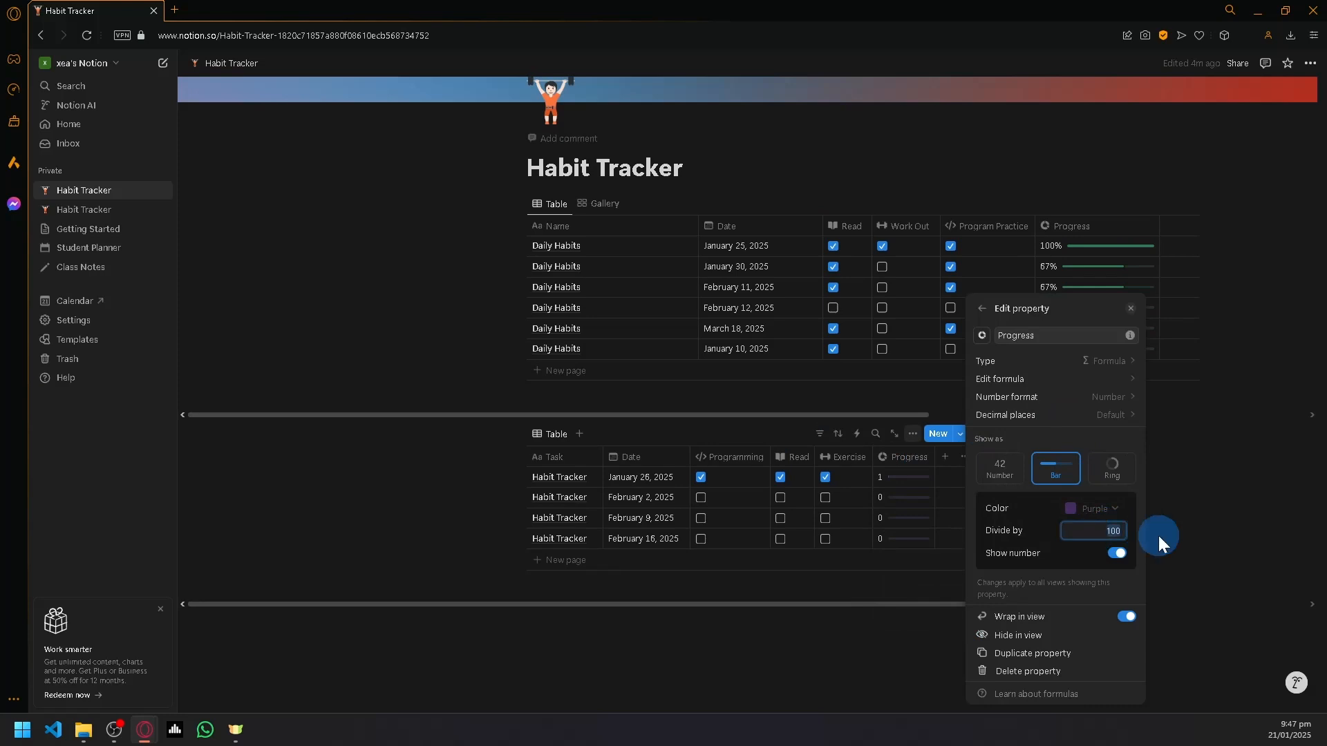
pyautogui.press('BackSpace')
pyautogui.click(1163, 541)
# Step: Uncheck Exercise, Read and Programming in the January 26 row, leaving the Progress formula as it is
pyautogui.click(825, 477)
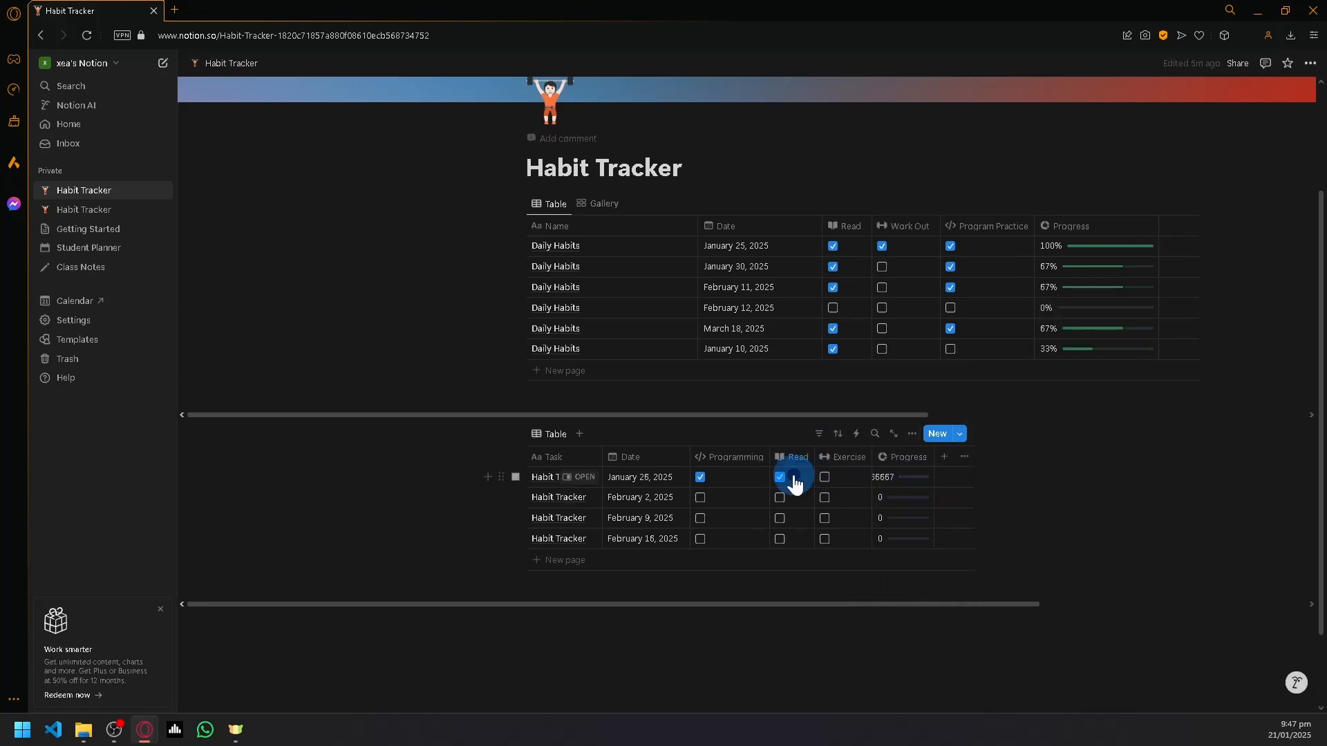
pyautogui.click(795, 482)
pyautogui.click(700, 479)
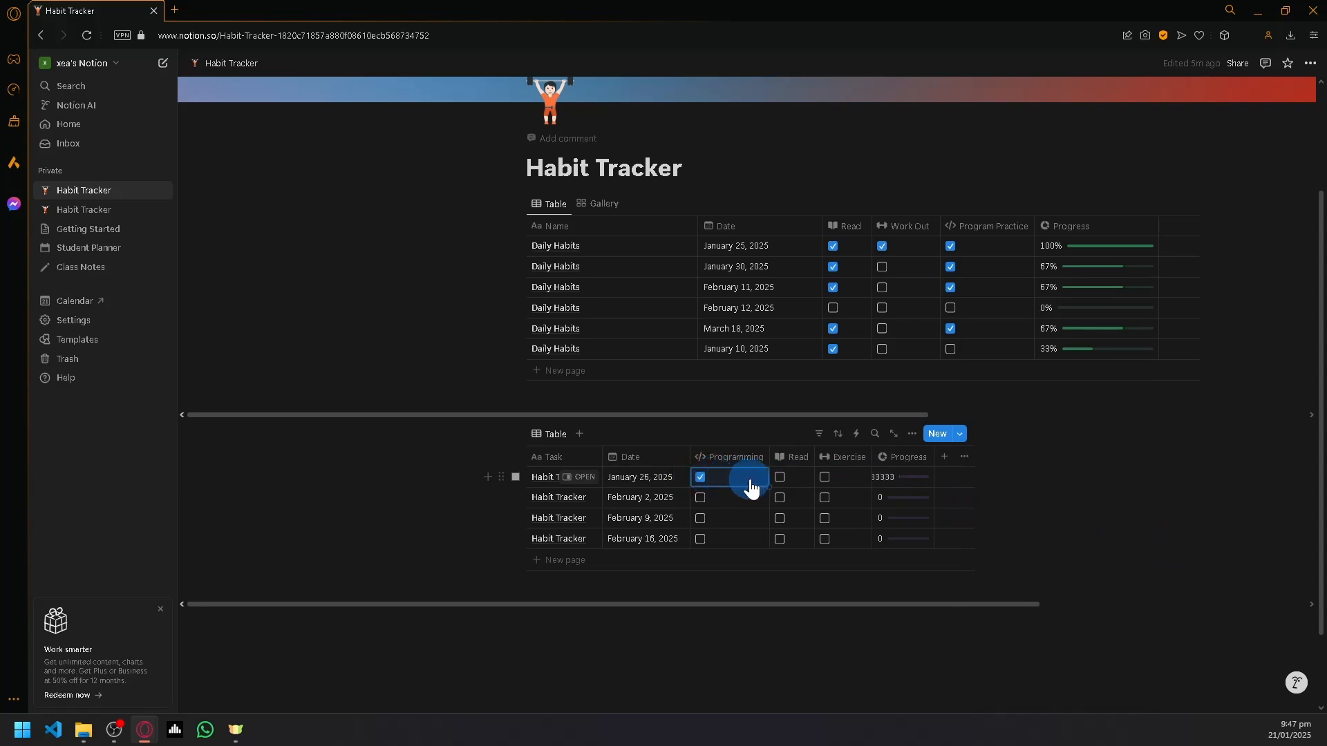
pyautogui.click(880, 484)
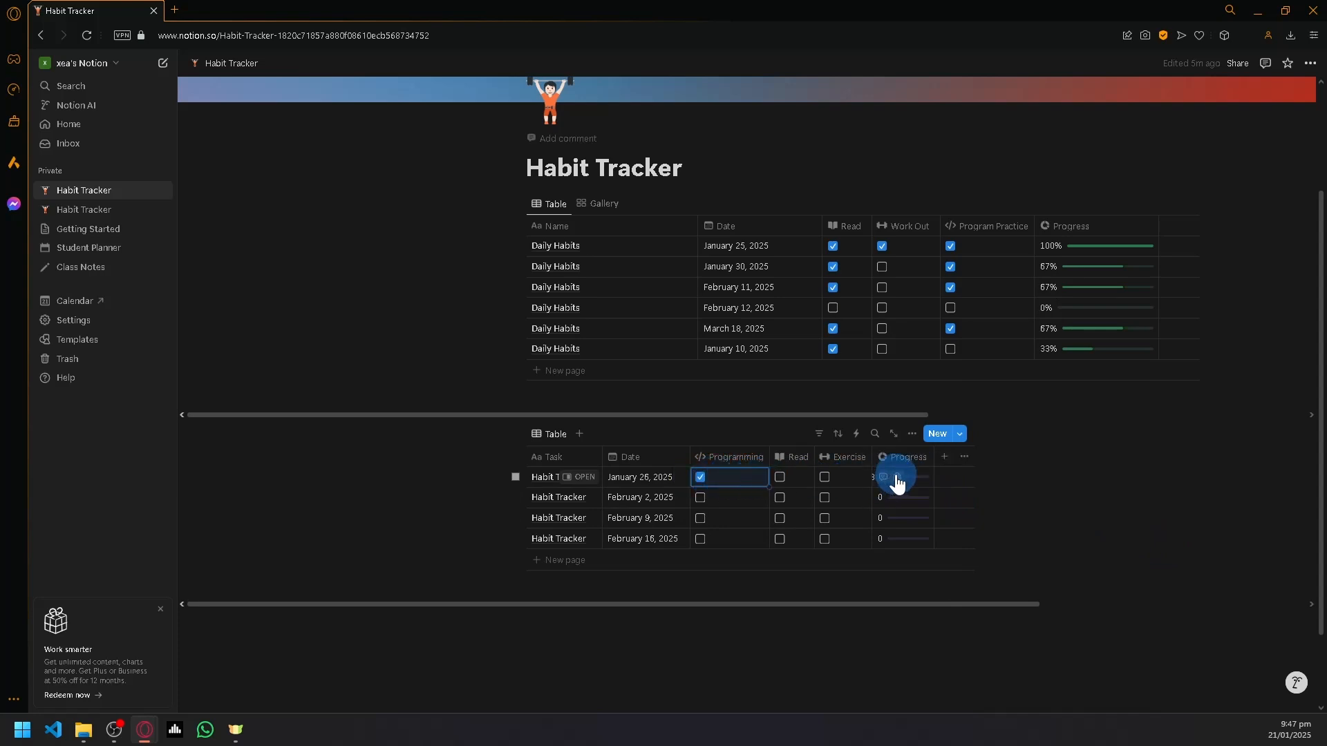
pyautogui.click(721, 477)
pyautogui.click(701, 479)
pyautogui.click(889, 488)
pyautogui.click(915, 480)
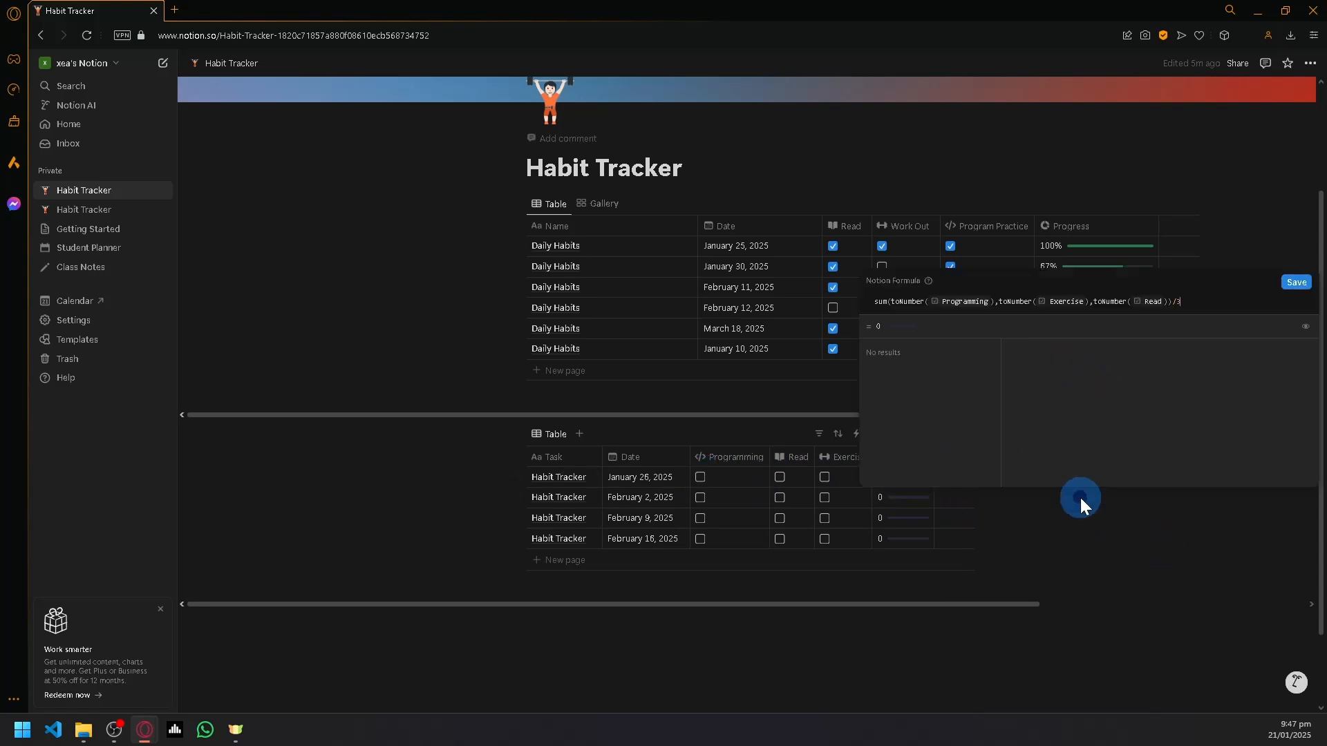
pyautogui.click(1080, 497)
# Step: Set the Progress property's decimal places to 0 and check Exercise, Read and Programming in the January 26 row
pyautogui.click(899, 457)
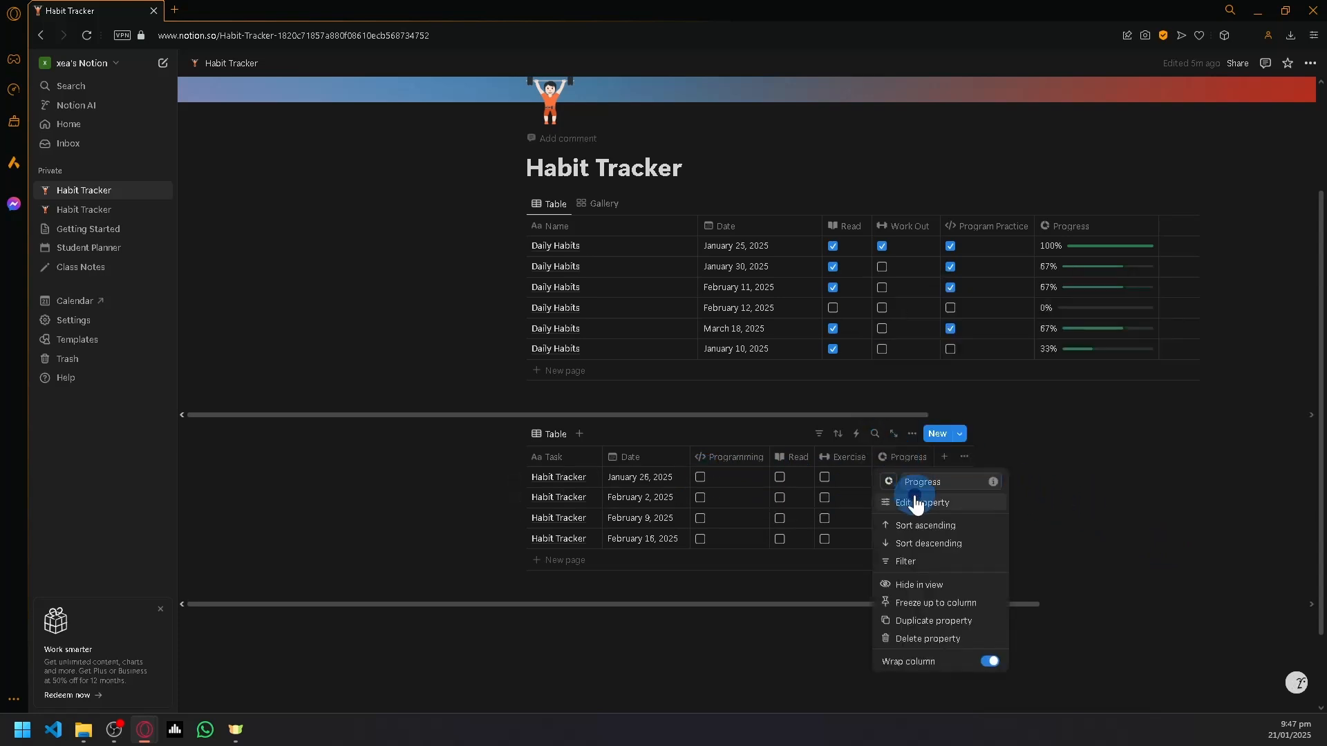
pyautogui.click(916, 502)
pyautogui.click(1092, 415)
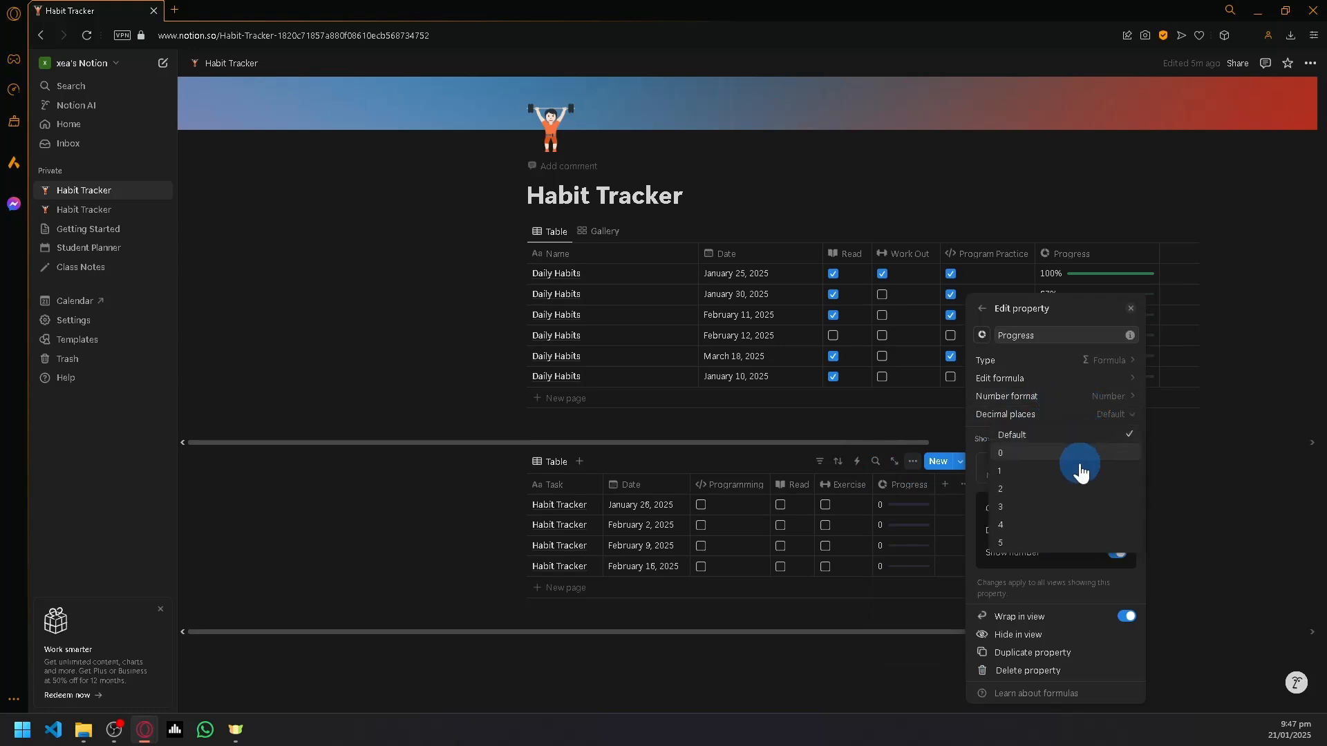
pyautogui.click(1075, 456)
pyautogui.click(1177, 480)
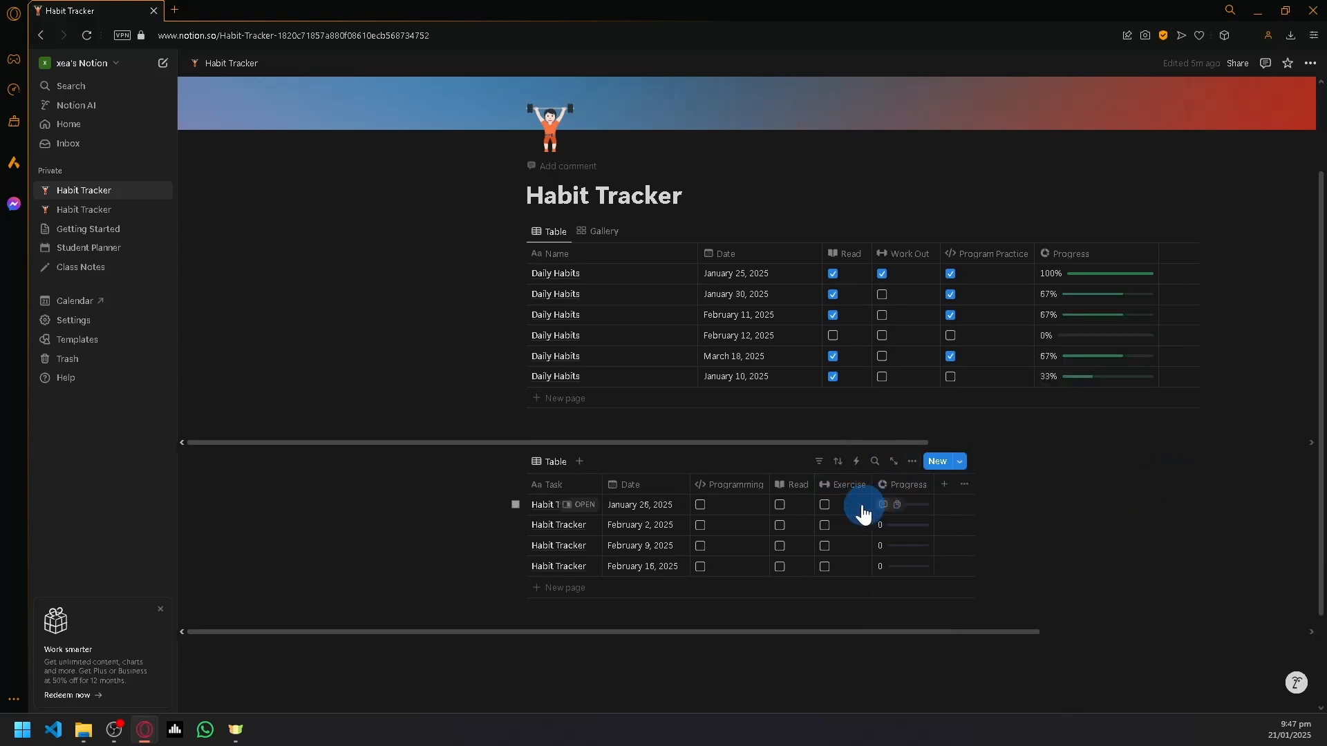
pyautogui.click(827, 506)
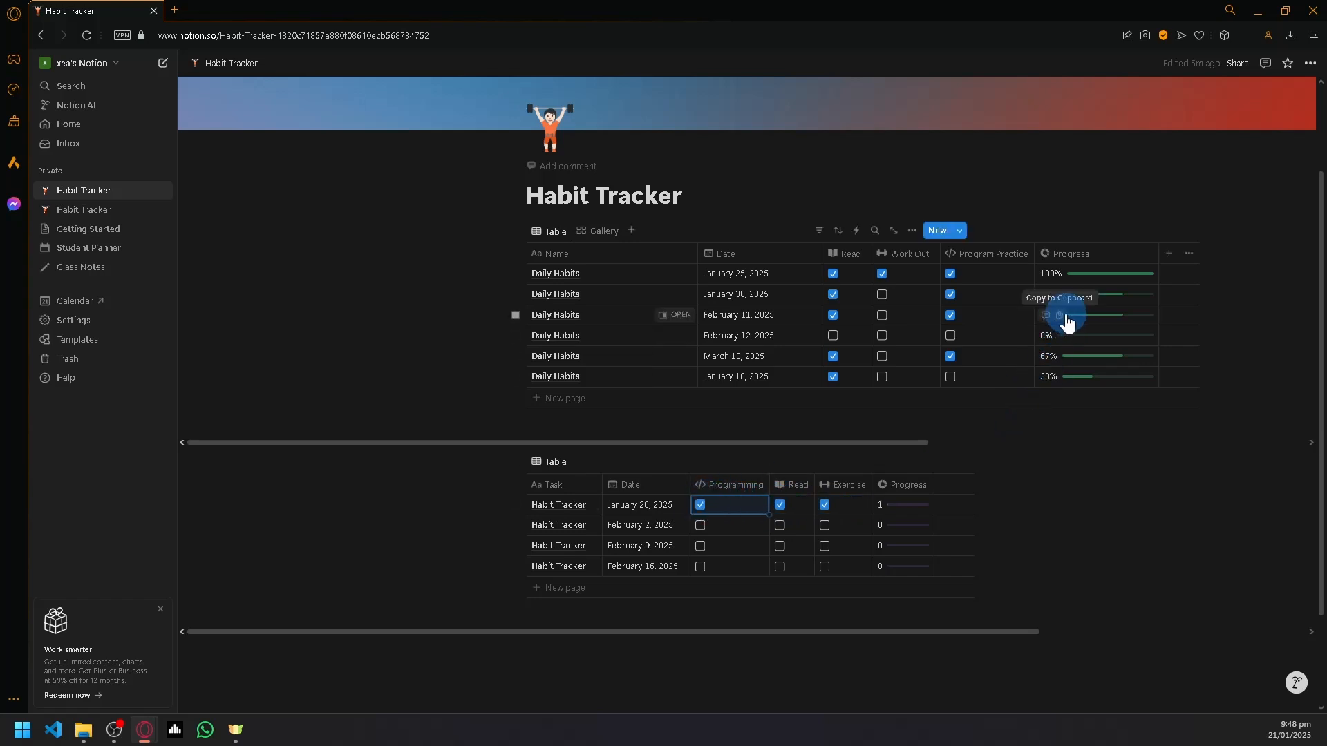
# Step: Examine the Progress formula and the Progress property settings of the upper Daily Habits table
pyautogui.click(1104, 321)
pyautogui.click(1196, 359)
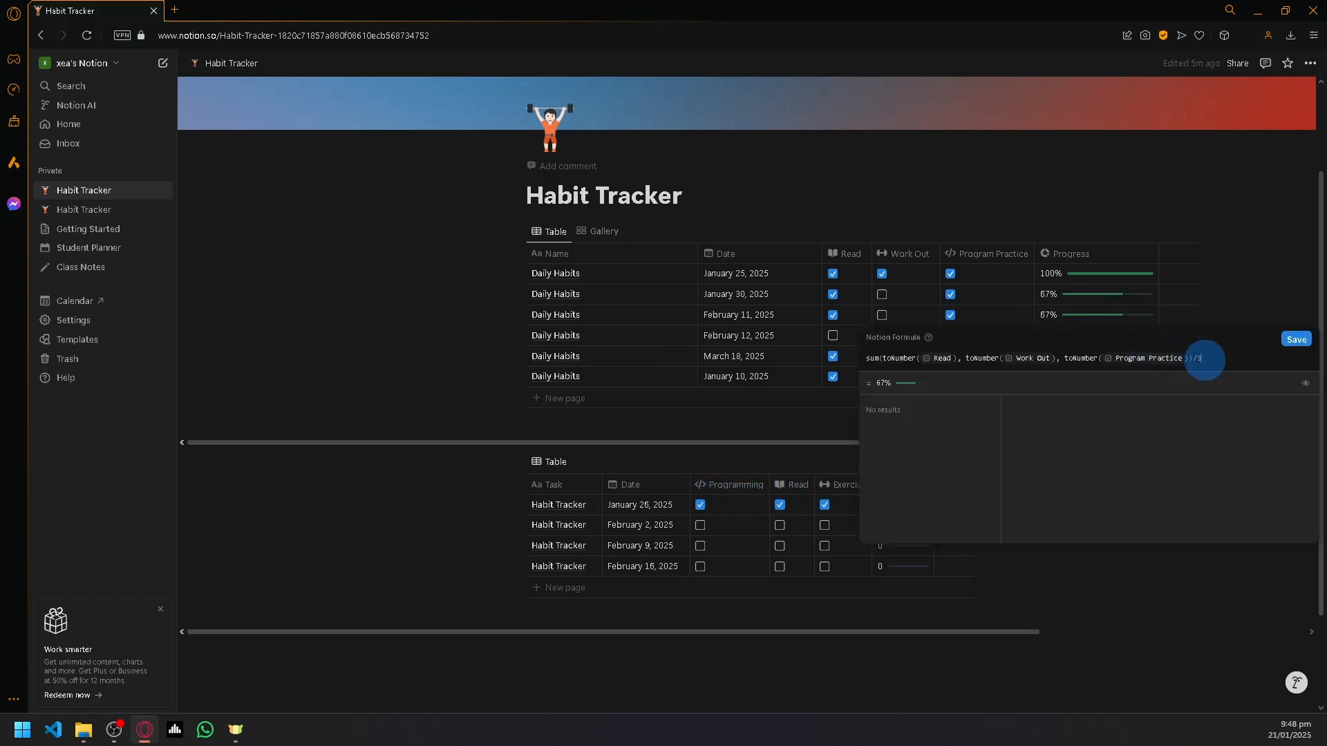
pyautogui.click(1193, 321)
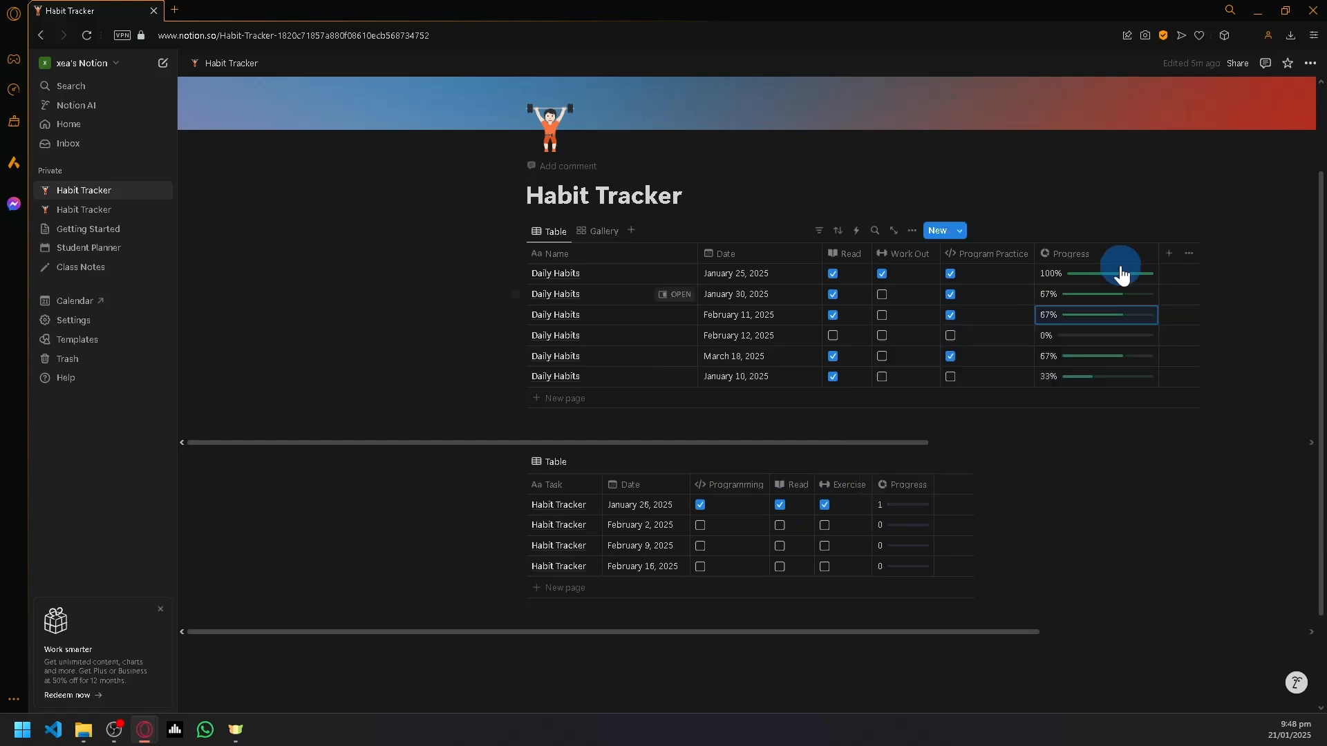
pyautogui.click(1081, 255)
pyautogui.click(1099, 303)
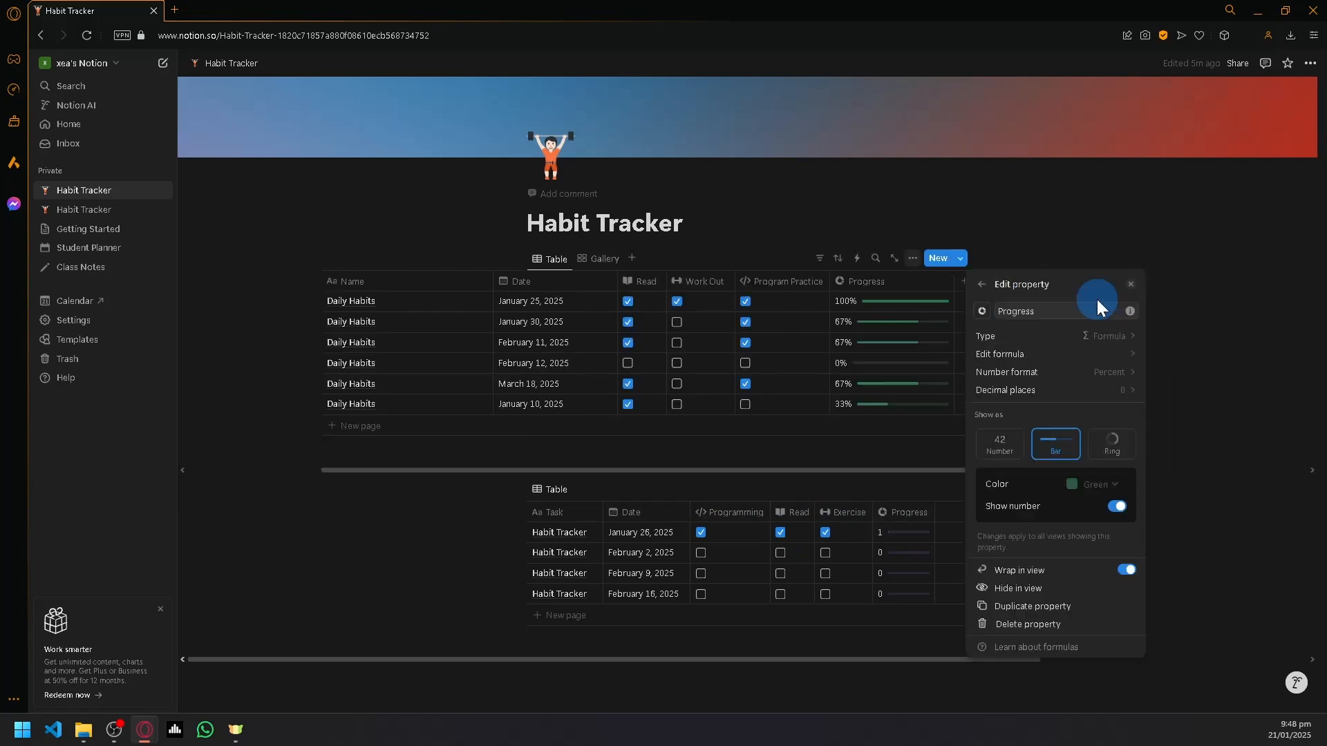
pyautogui.click(1147, 445)
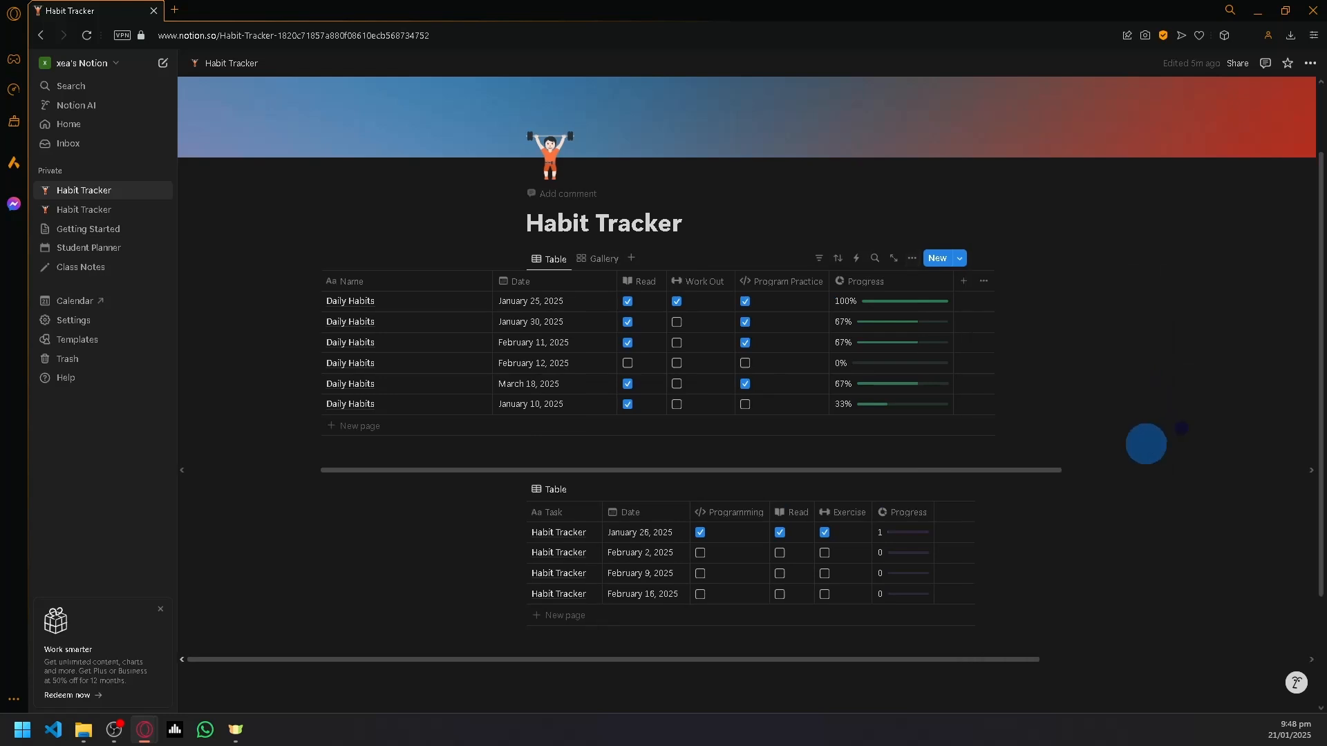
pyautogui.click(889, 511)
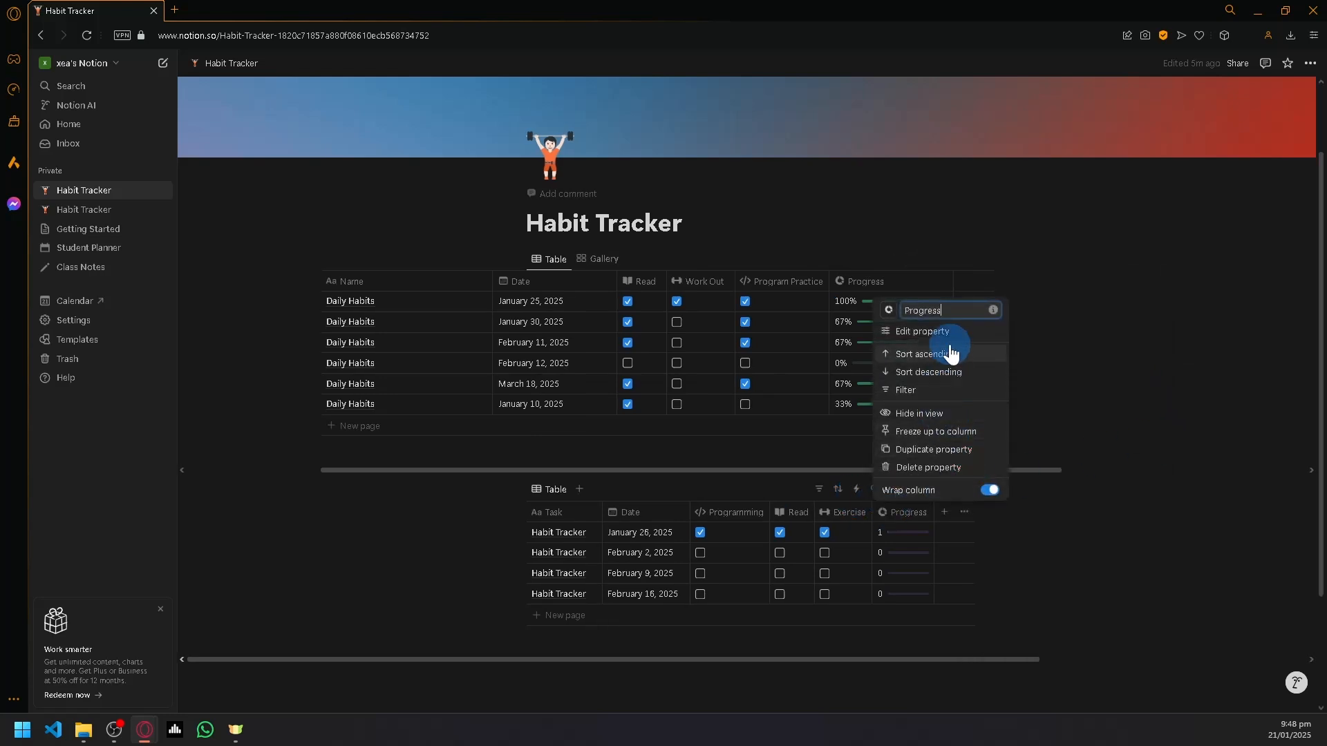
pyautogui.click(929, 333)
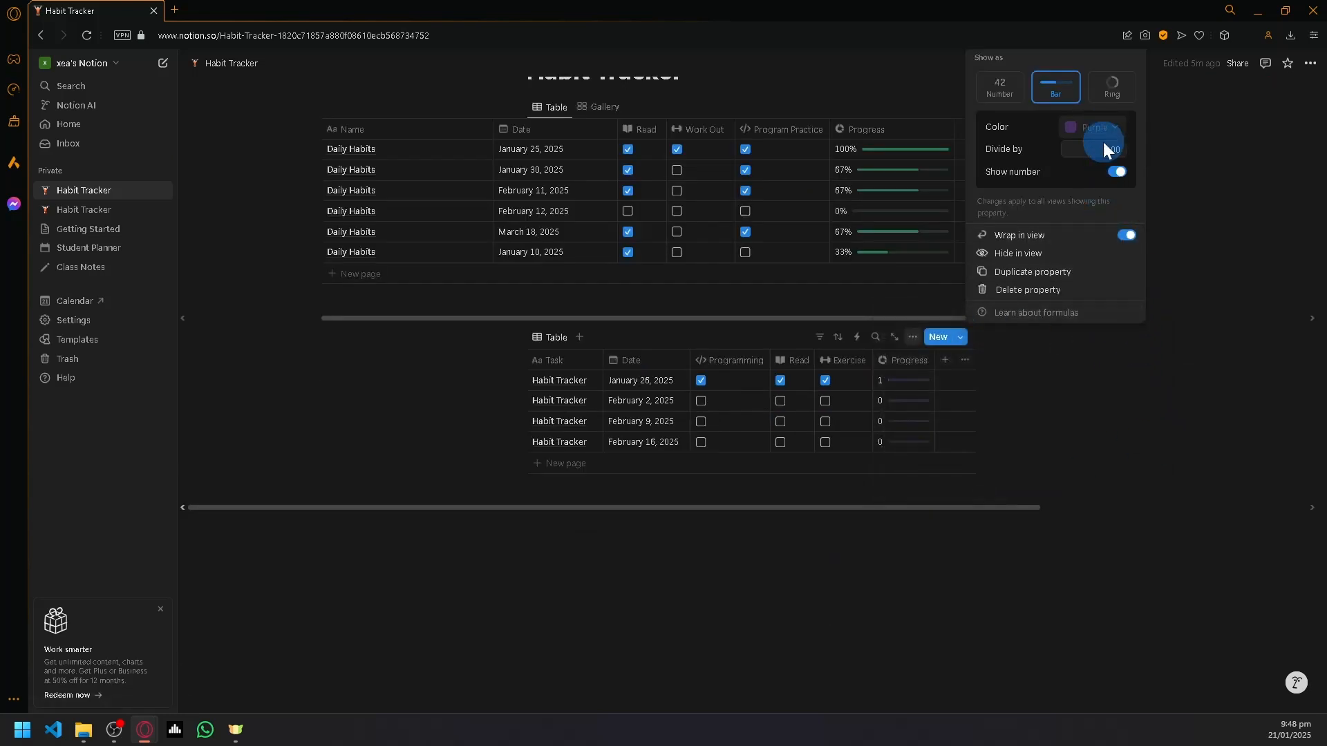
pyautogui.click(1171, 182)
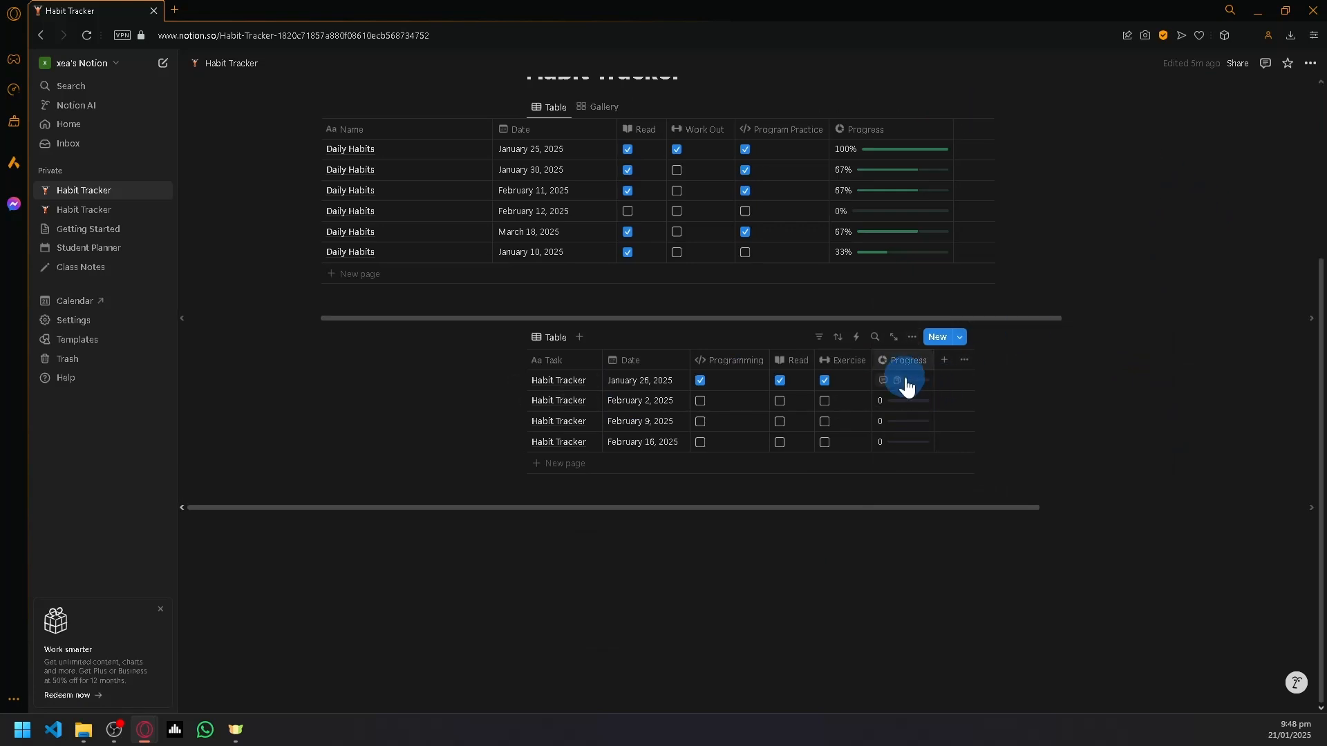
# Step: Set the number format of the lower table's Progress property to Percent, and check Exercise and Read in the February 2 row
pyautogui.click(906, 381)
pyautogui.click(899, 366)
pyautogui.click(902, 363)
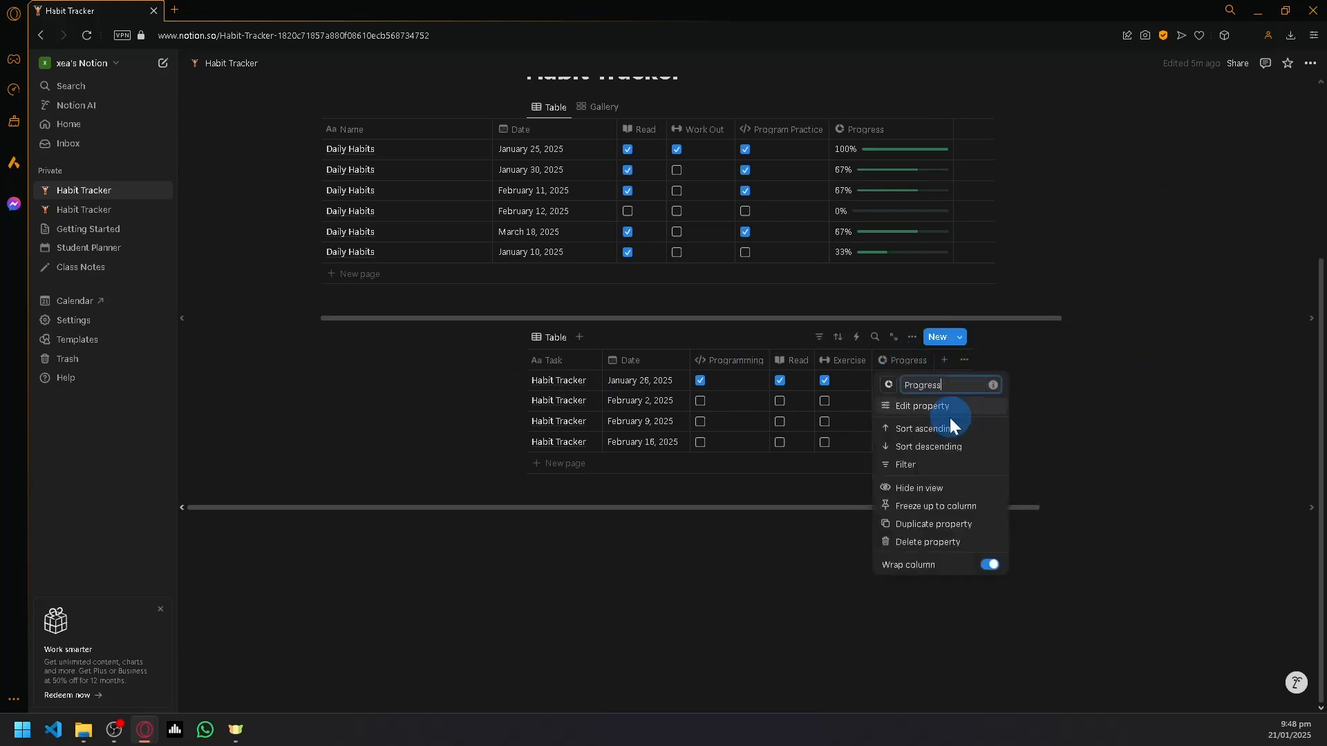
pyautogui.click(950, 414)
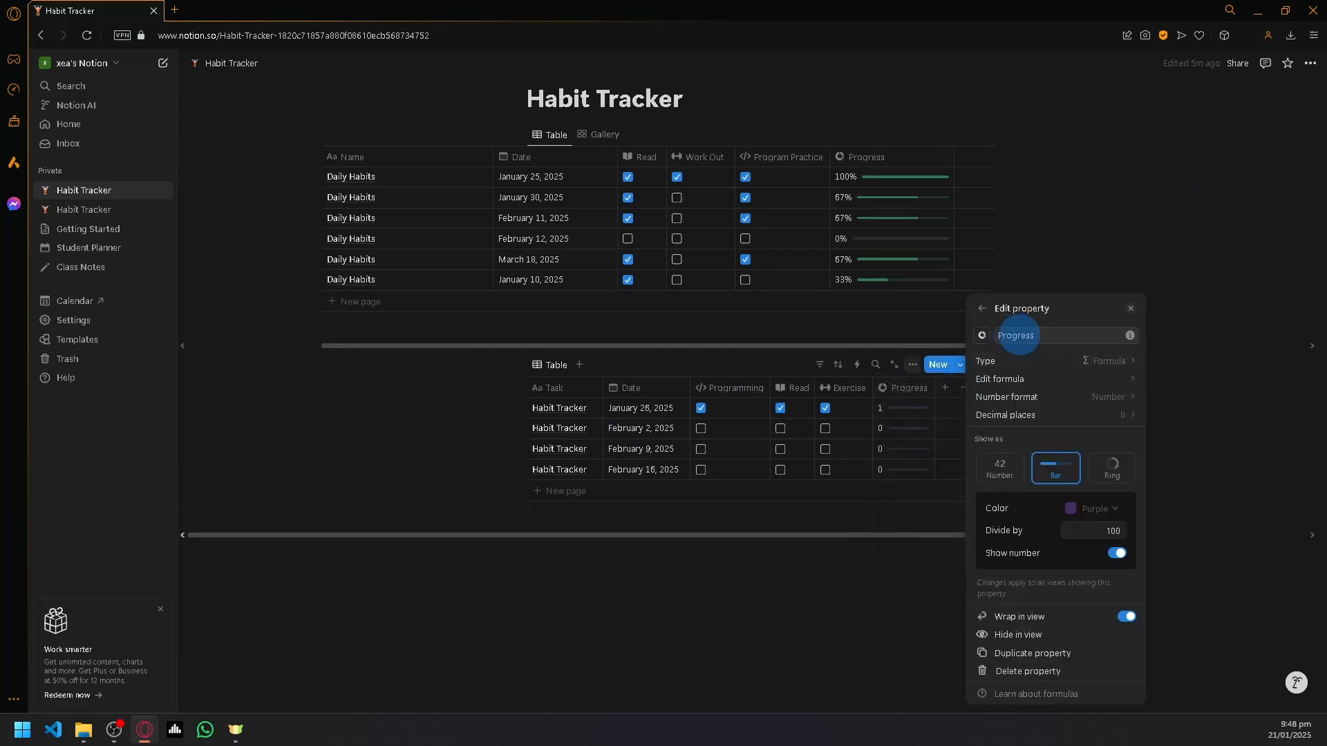
pyautogui.click(1063, 397)
pyautogui.click(1076, 319)
pyautogui.click(1120, 359)
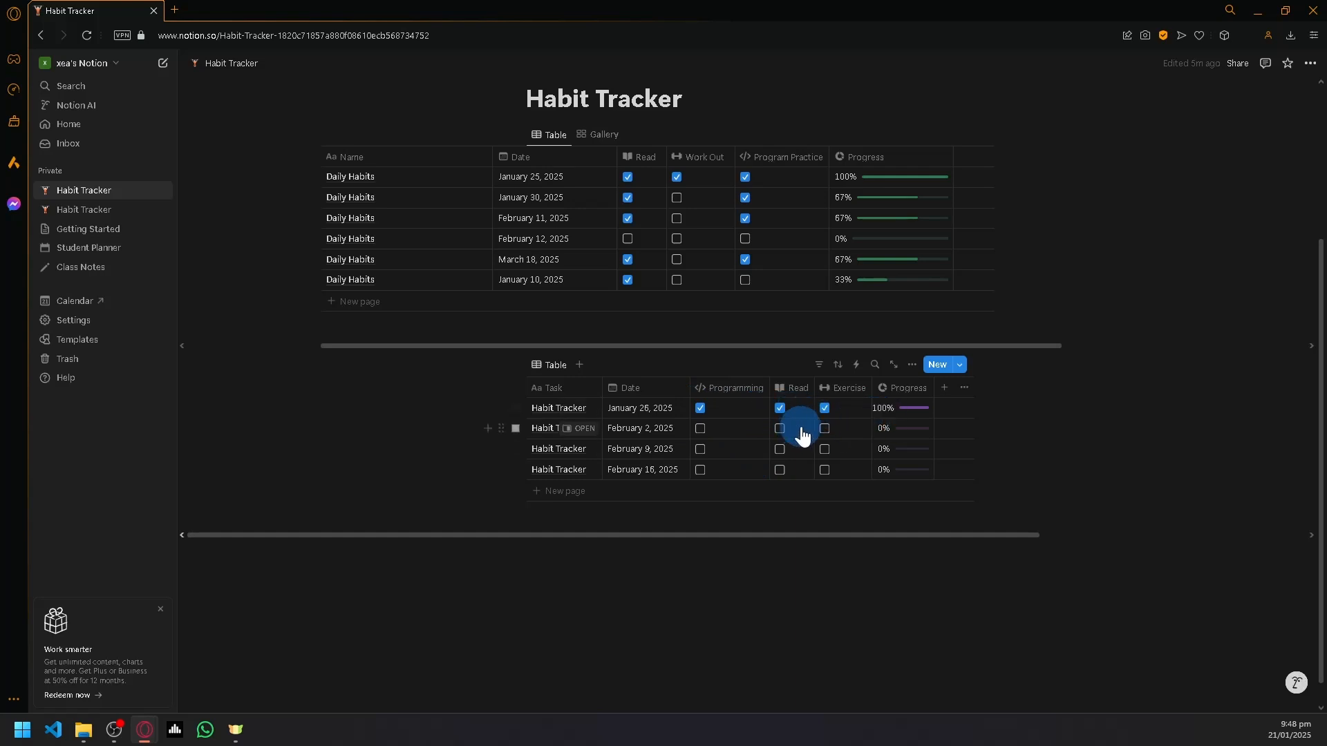
pyautogui.click(824, 429)
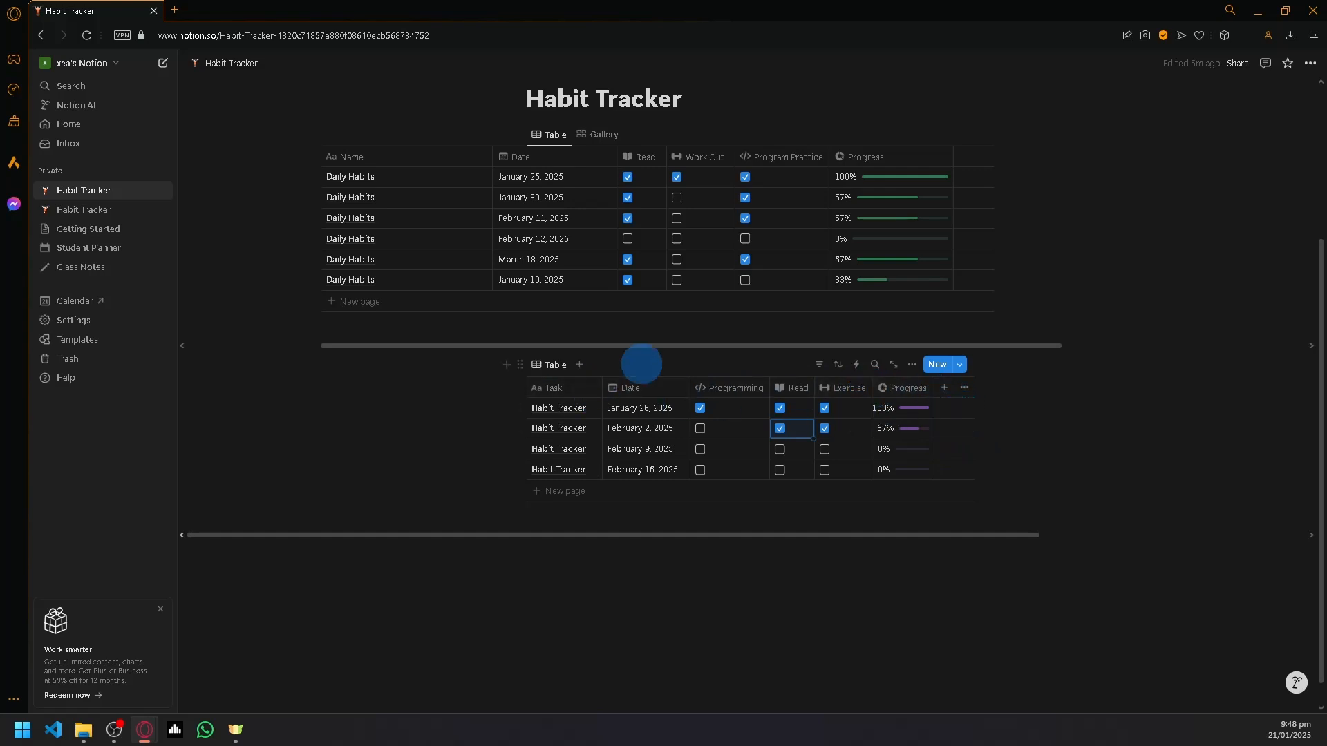
# Step: Add a Gallery view to the lower habit tracker database
pyautogui.click(579, 366)
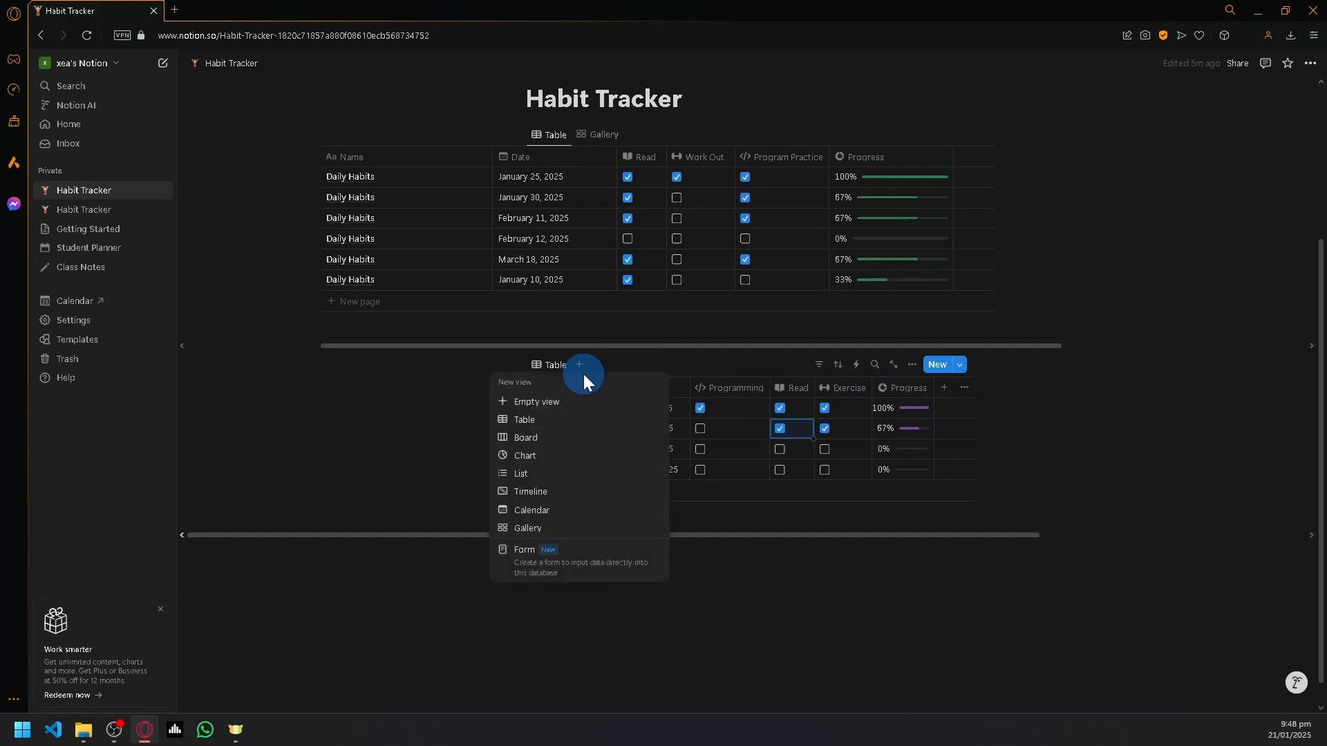
pyautogui.click(580, 364)
pyautogui.click(579, 365)
pyautogui.click(581, 529)
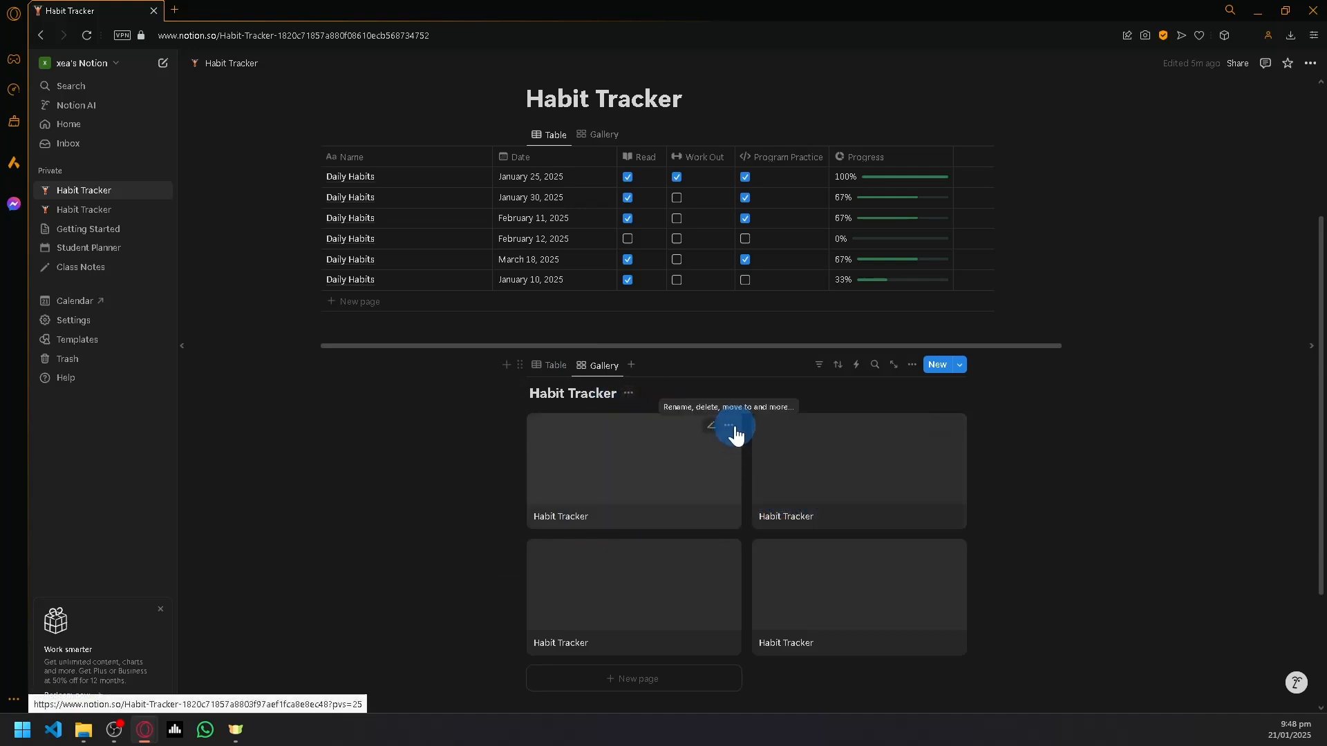
# Step: Show the Date, Exercise, Programming, Progress and Read properties on the cards of the lower tracker's Gallery view
pyautogui.click(913, 366)
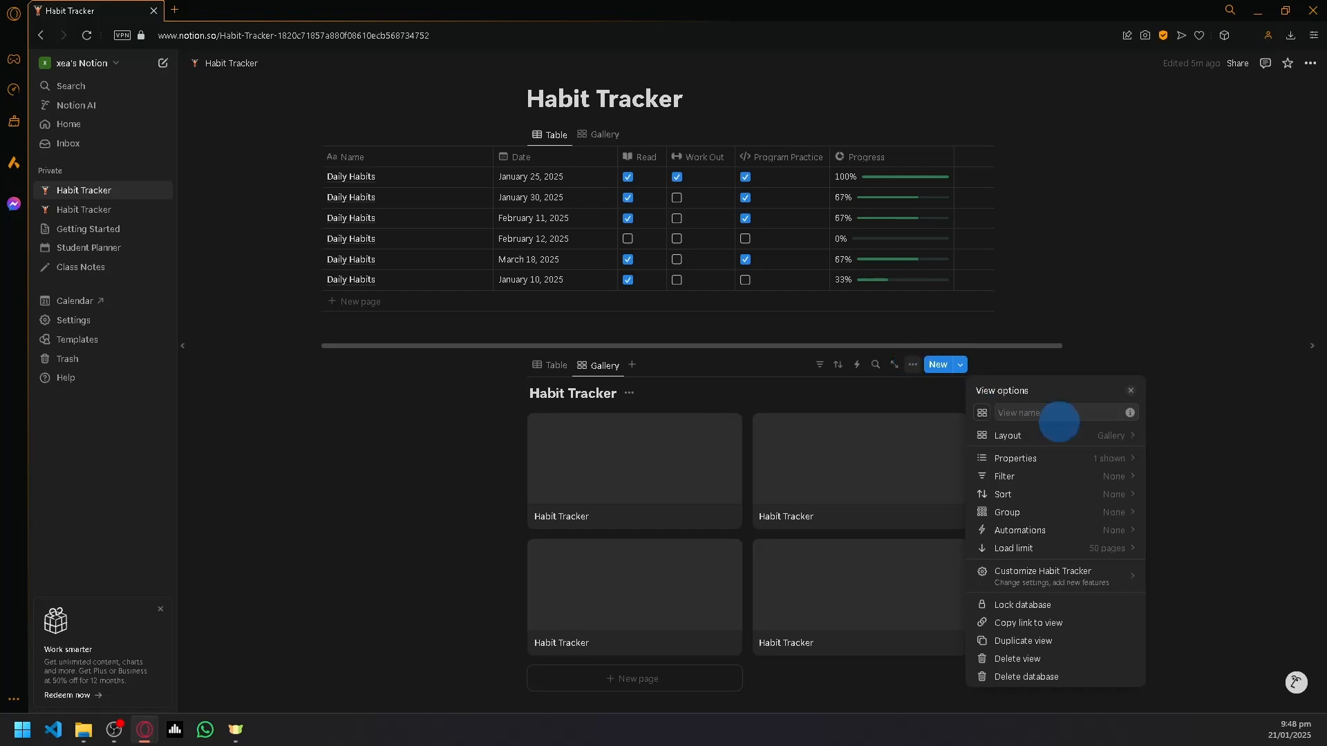
pyautogui.click(1097, 457)
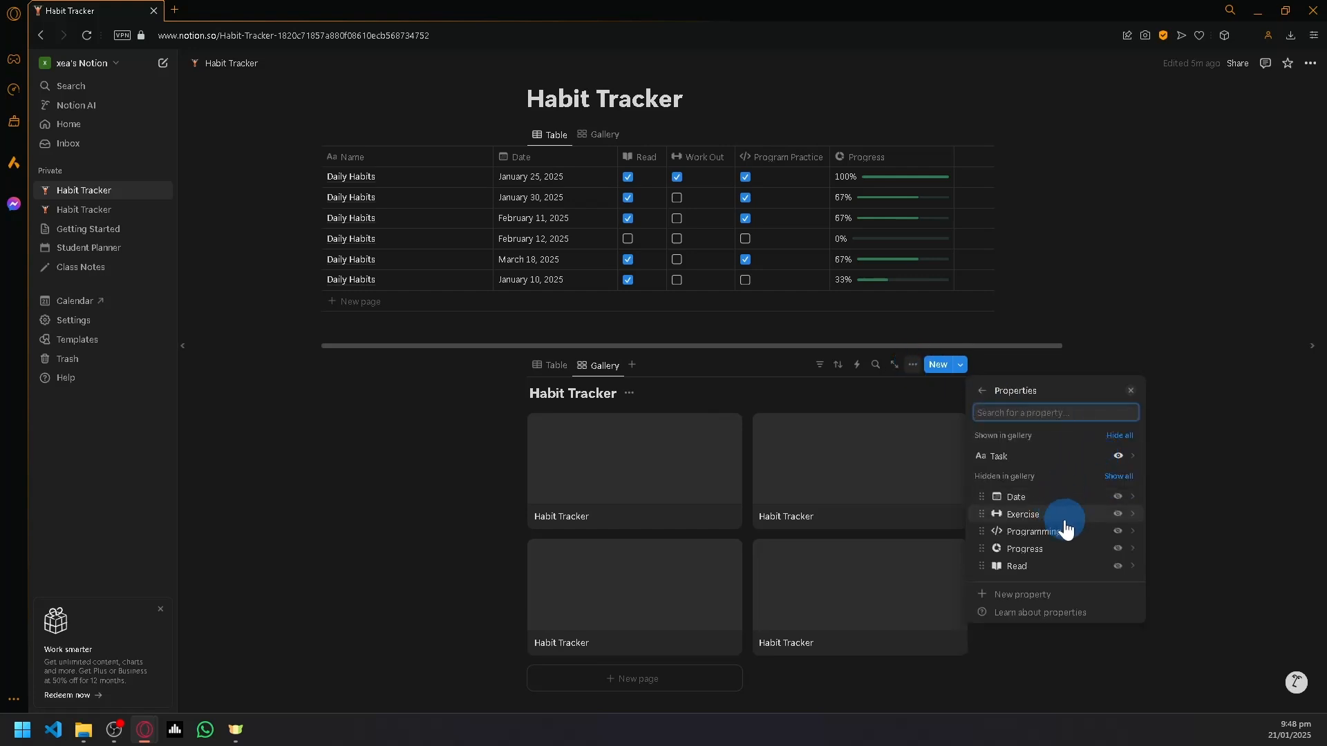
pyautogui.click(1117, 514)
pyautogui.click(1118, 516)
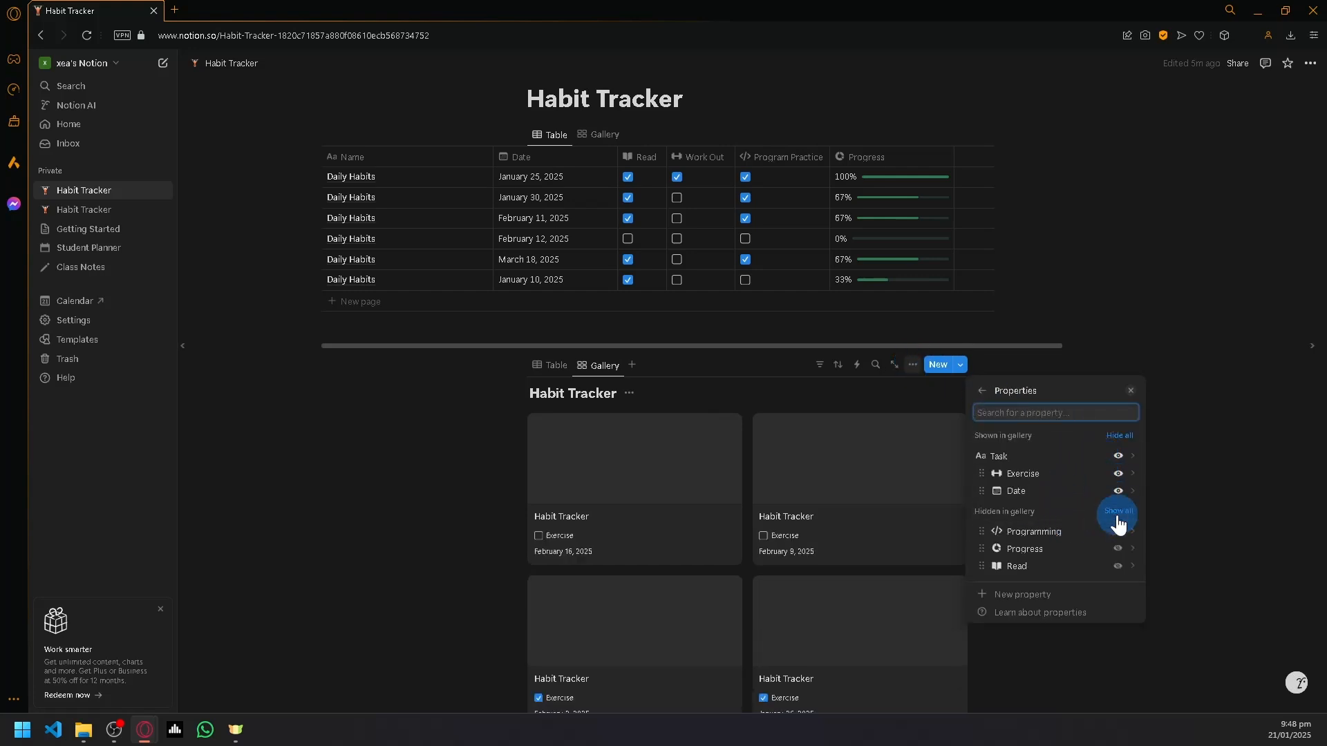
pyautogui.click(1118, 532)
pyautogui.click(1117, 549)
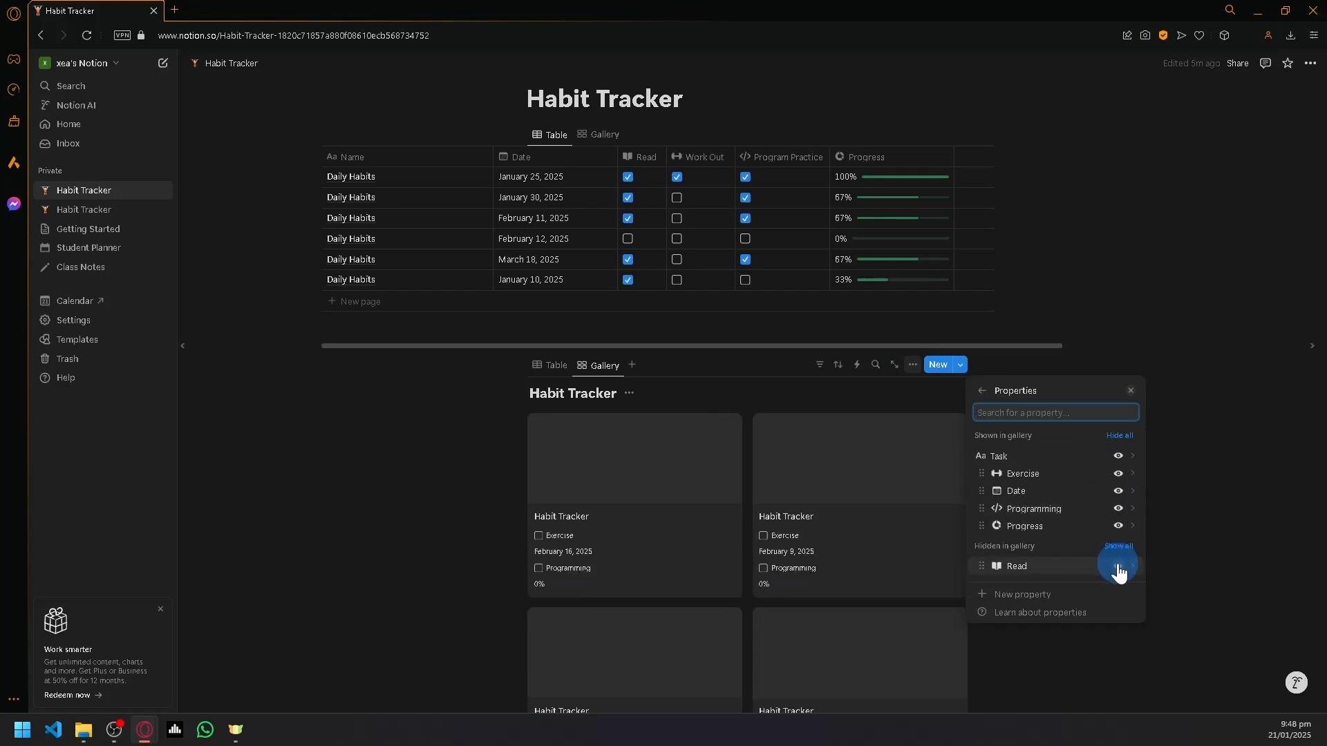
pyautogui.click(1117, 566)
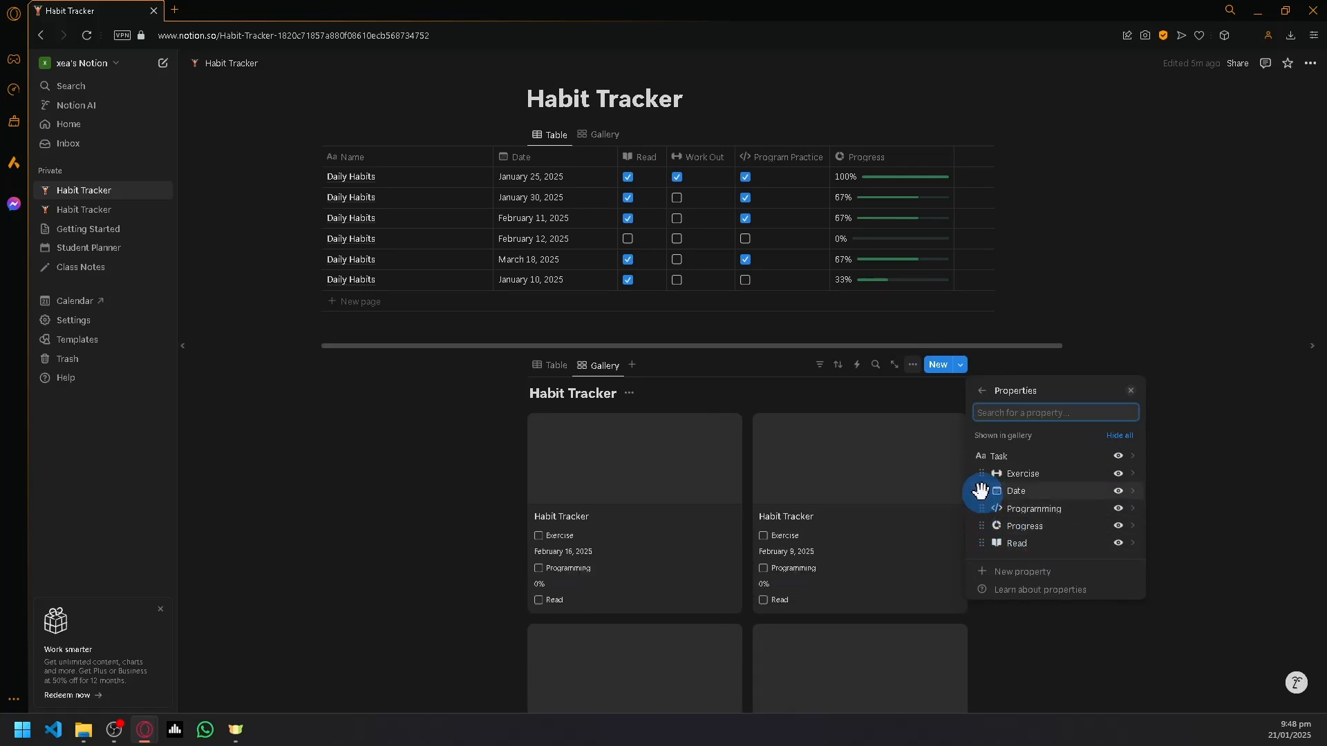
# Step: Reorder the gallery card properties so Date comes directly after Task and Progress comes last, and close the view options
pyautogui.moveTo(981, 486)
pyautogui.mouseDown()
pyautogui.moveTo(980, 465)
pyautogui.moveTo(983, 477)
pyautogui.mouseUp()
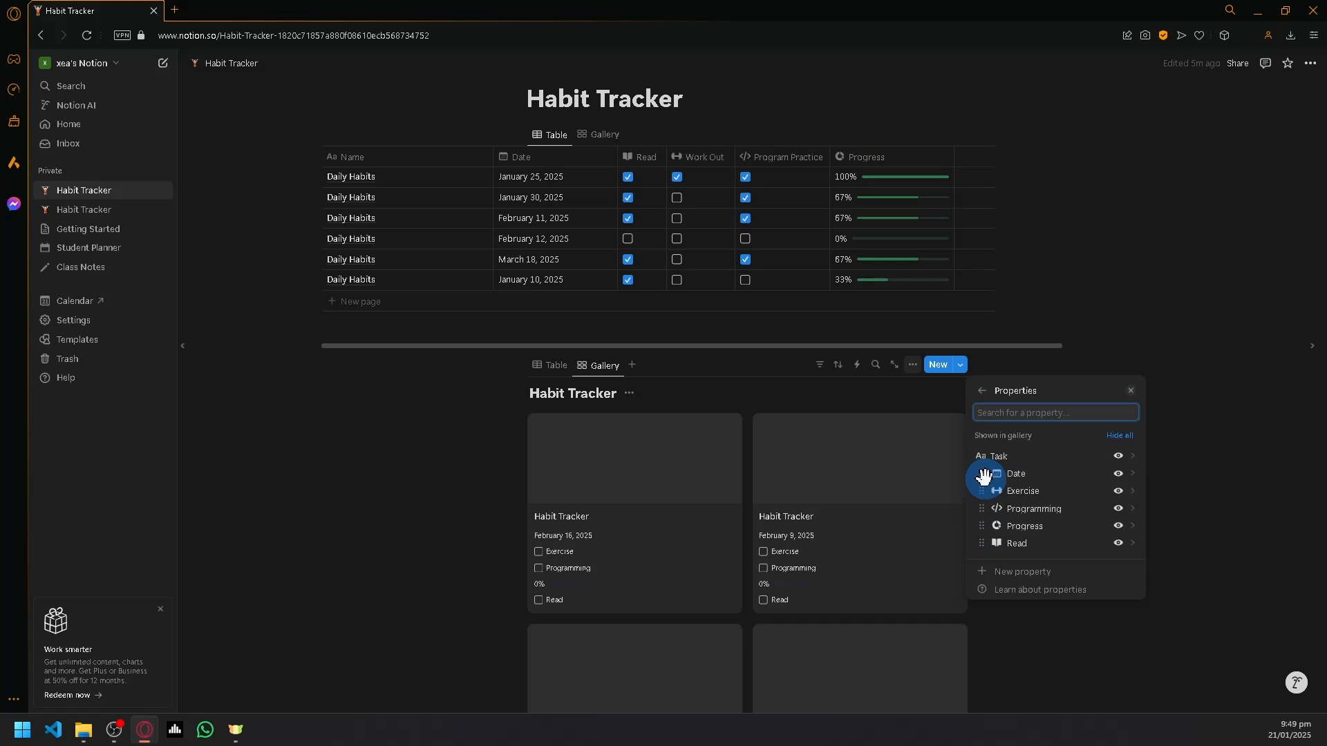
pyautogui.moveTo(983, 525); pyautogui.dragTo(986, 554)
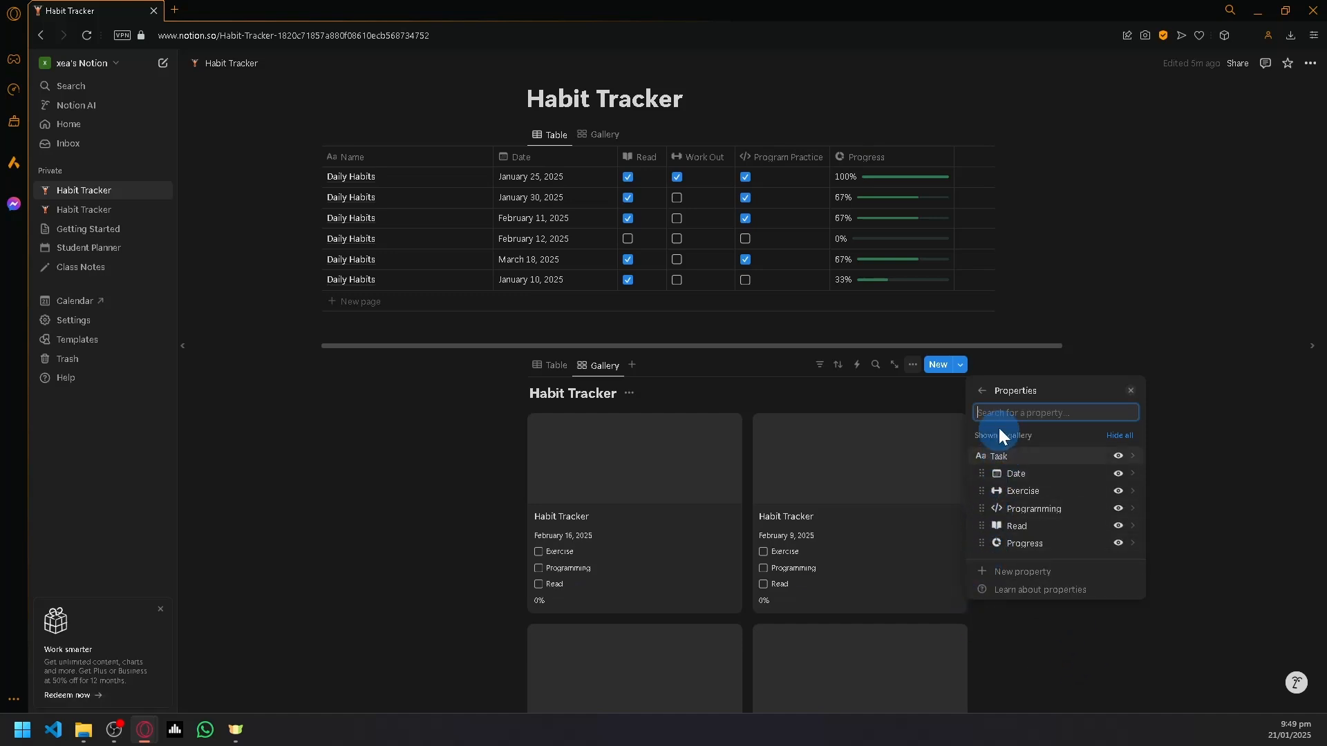
pyautogui.click(982, 393)
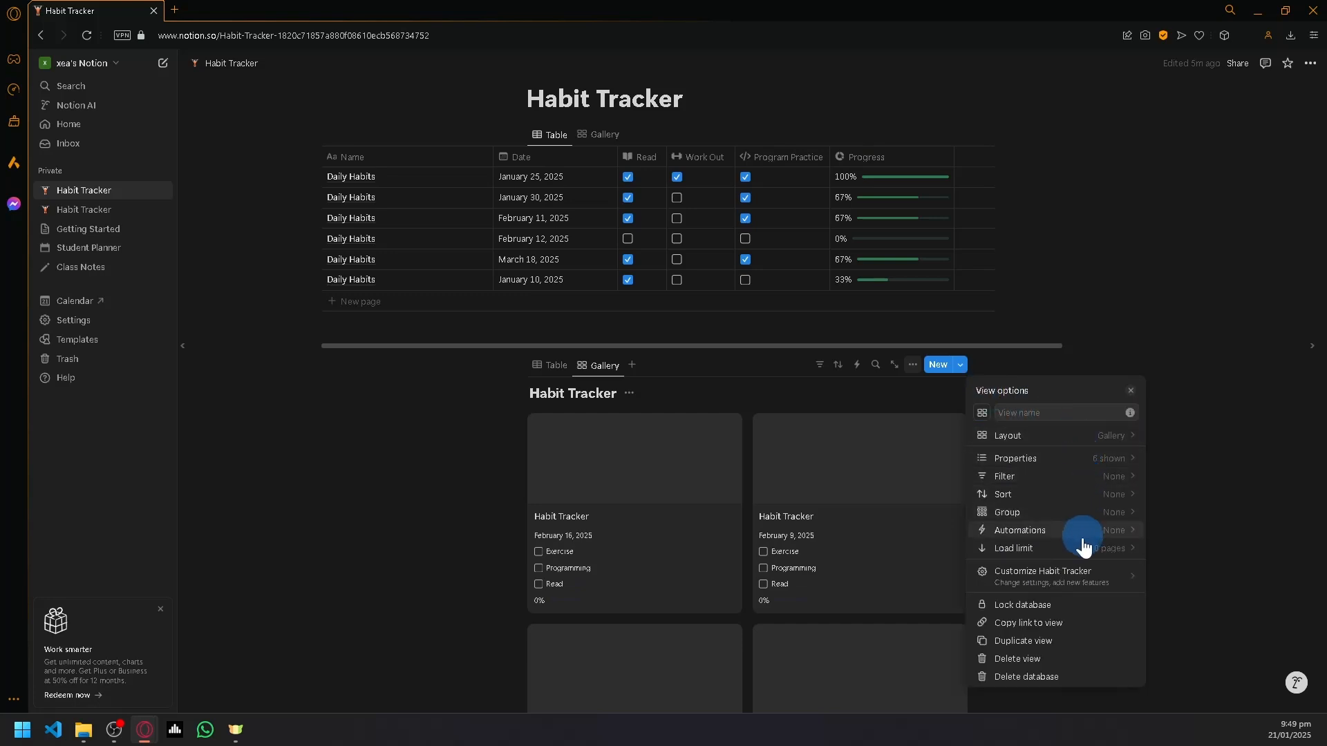
pyautogui.click(1038, 448)
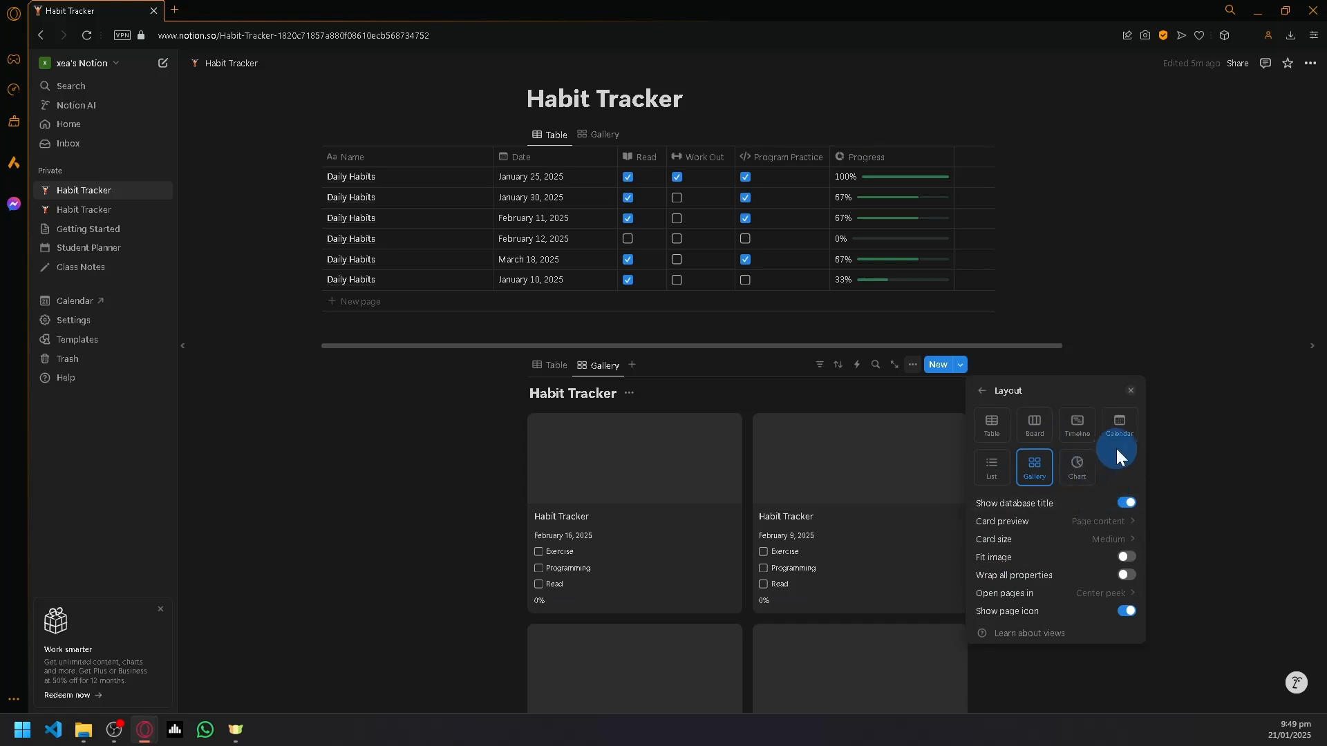
pyautogui.click(1130, 391)
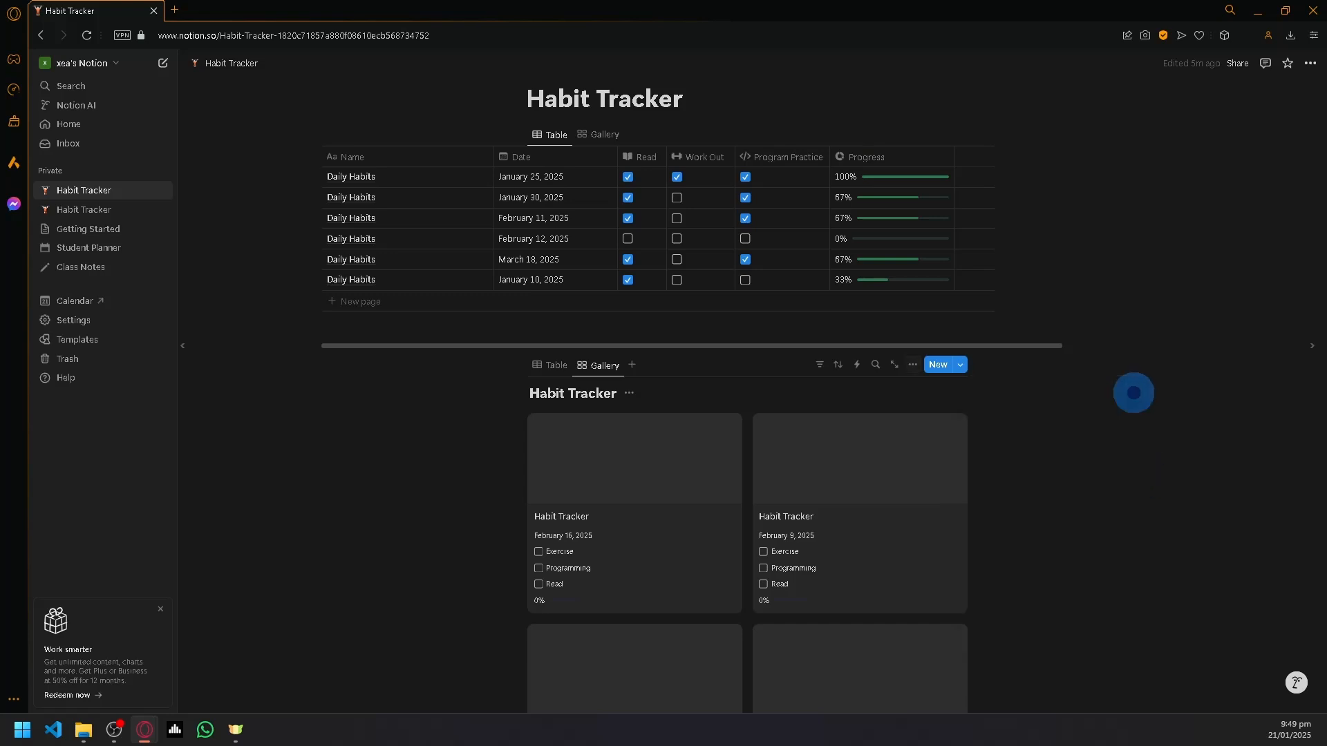
# Step: Try checking off Exercise and Programming on the February 16 gallery card, leaving its habits cleared again
pyautogui.click(538, 551)
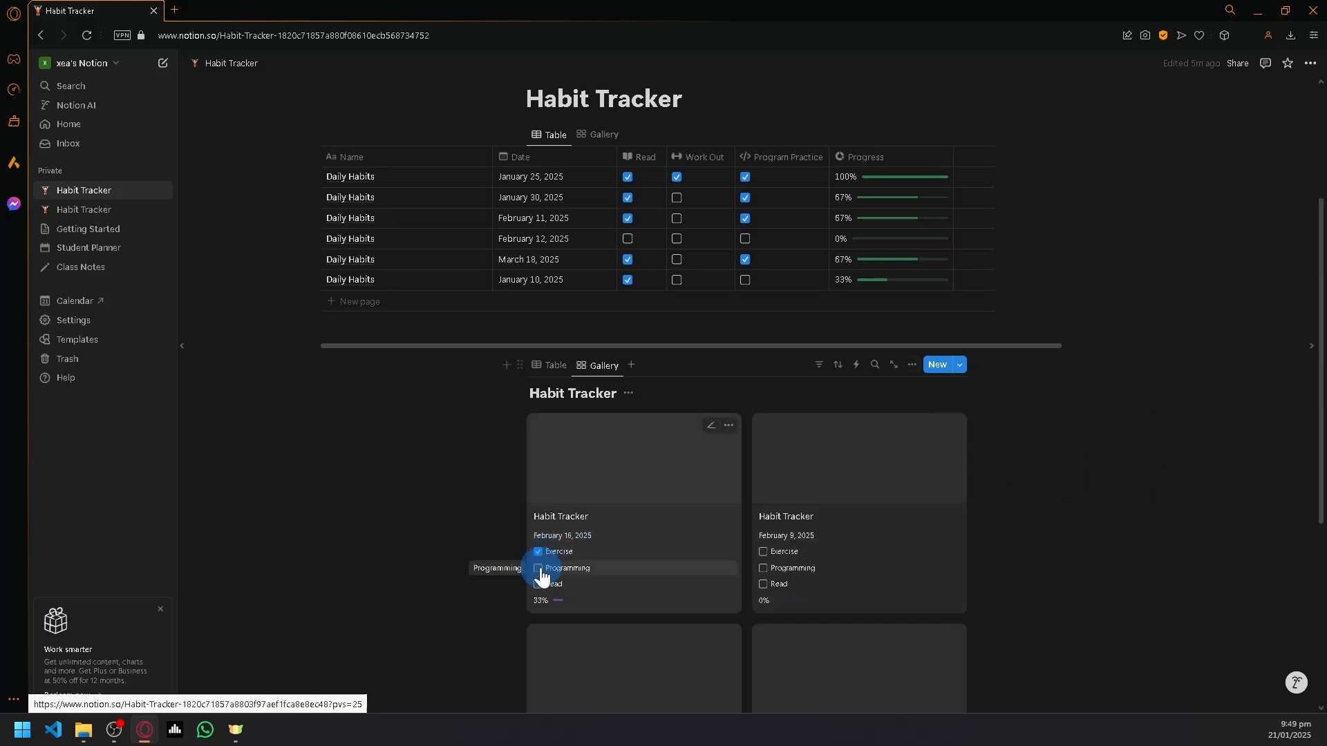
pyautogui.click(539, 568)
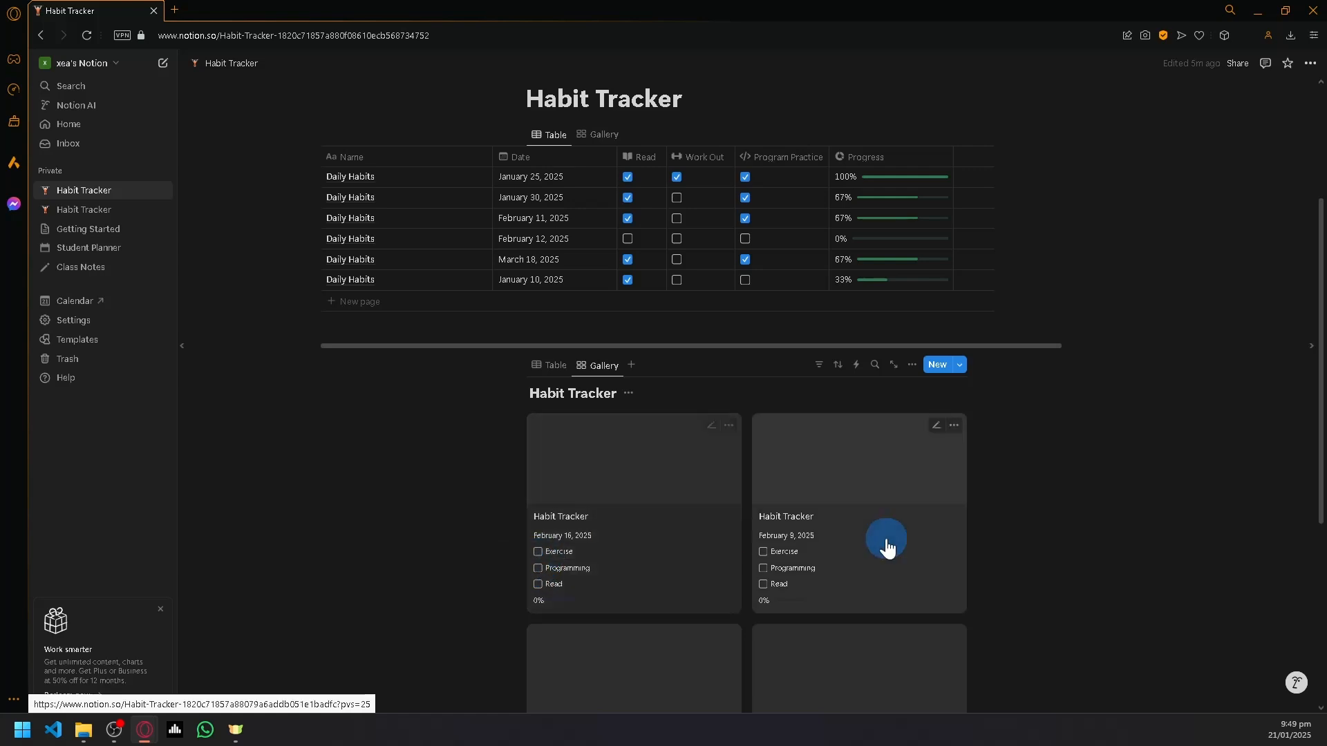
# Step: Review the gallery cards, switch the lower tracker back to its Table view and compare it with the upper Daily Habits table
pyautogui.scroll(-3, 884, 543)
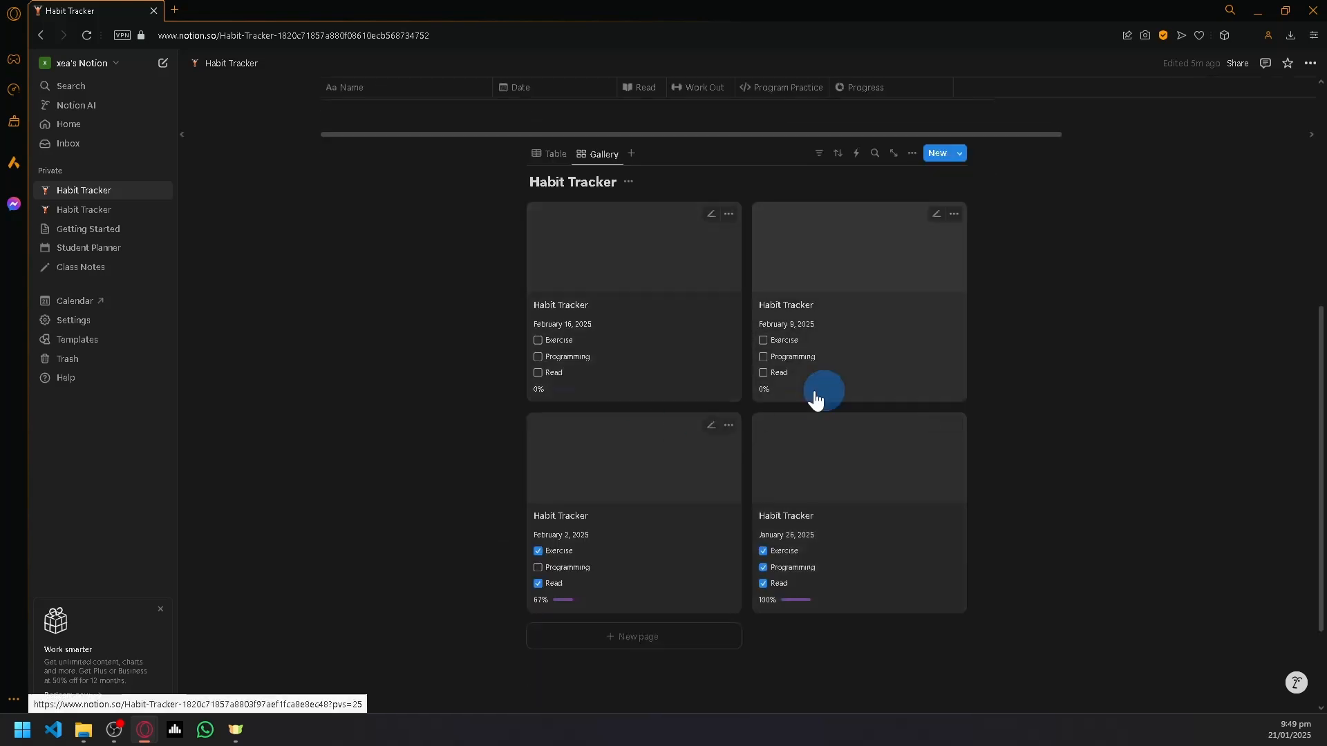
pyautogui.scroll(2, 989, 320)
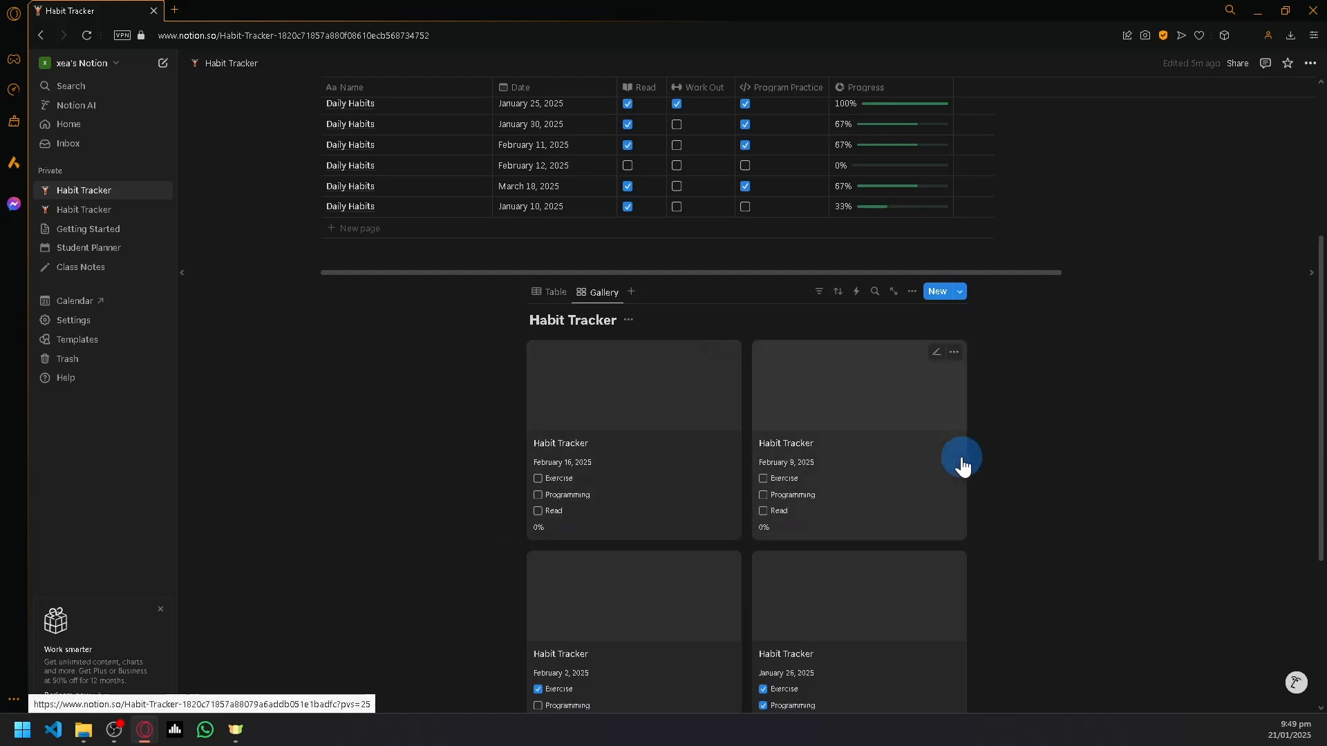
pyautogui.scroll(2, 960, 512)
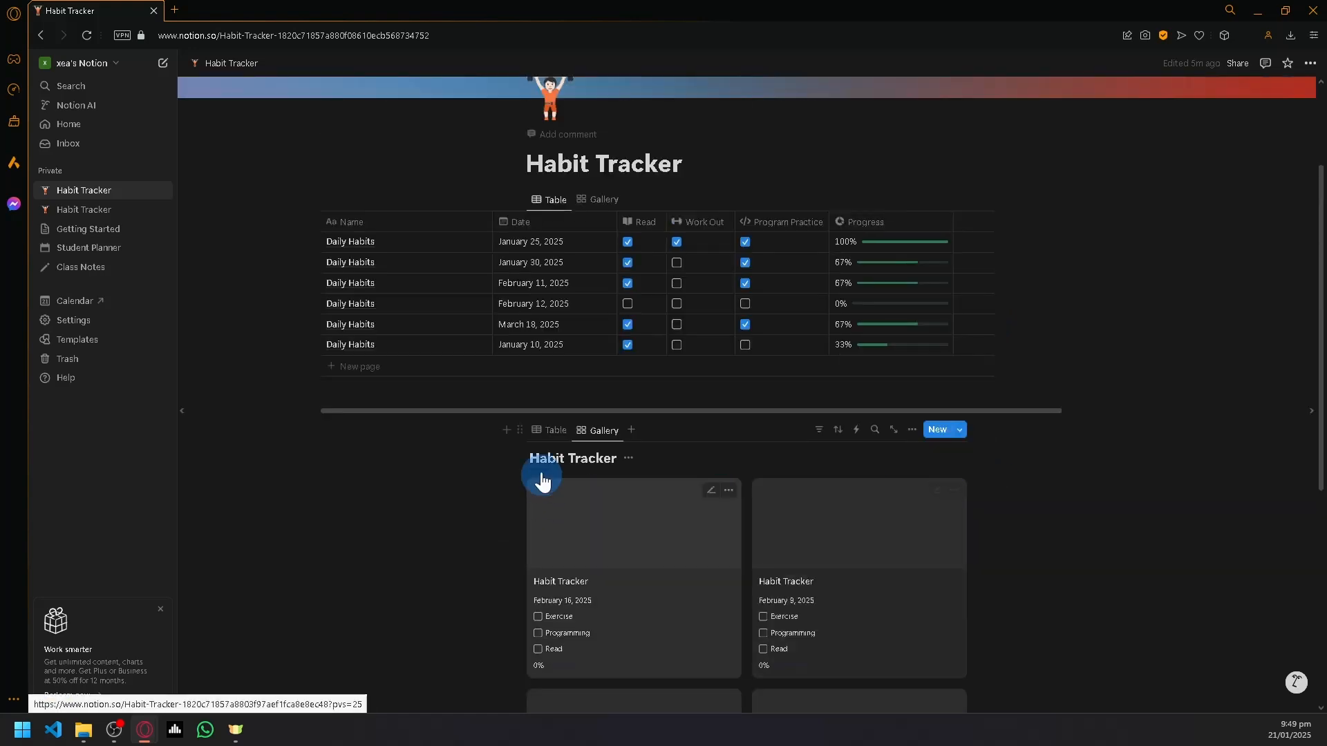
pyautogui.scroll(-2, 587, 387)
pyautogui.click(555, 292)
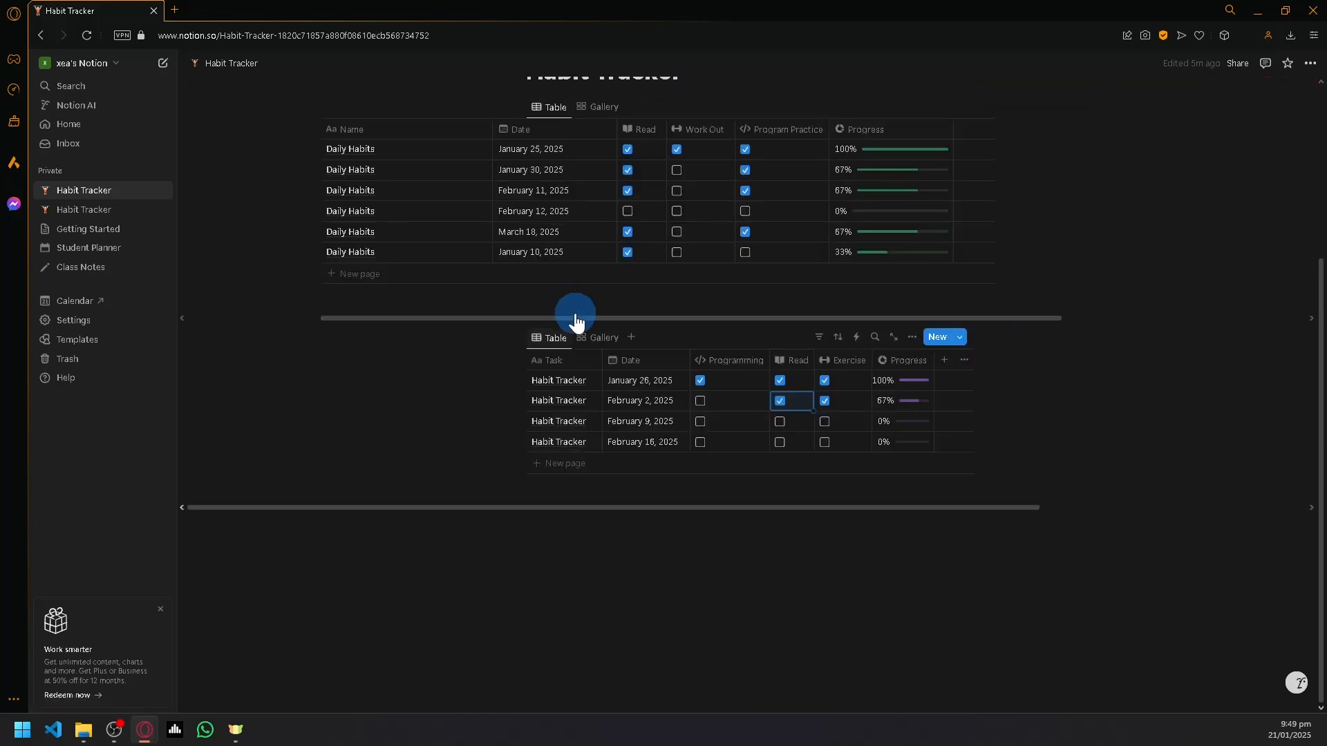
pyautogui.scroll(4, 1139, 483)
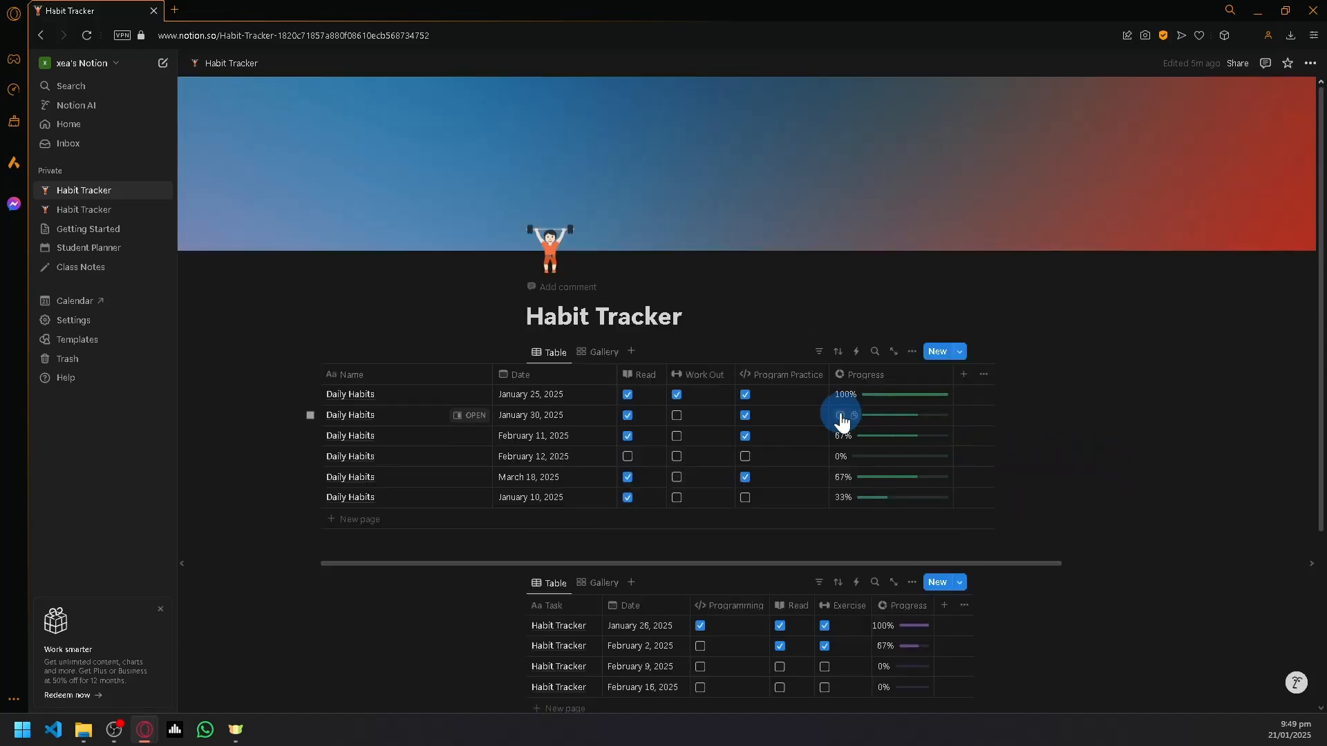
pyautogui.scroll(-4, 459, 350)
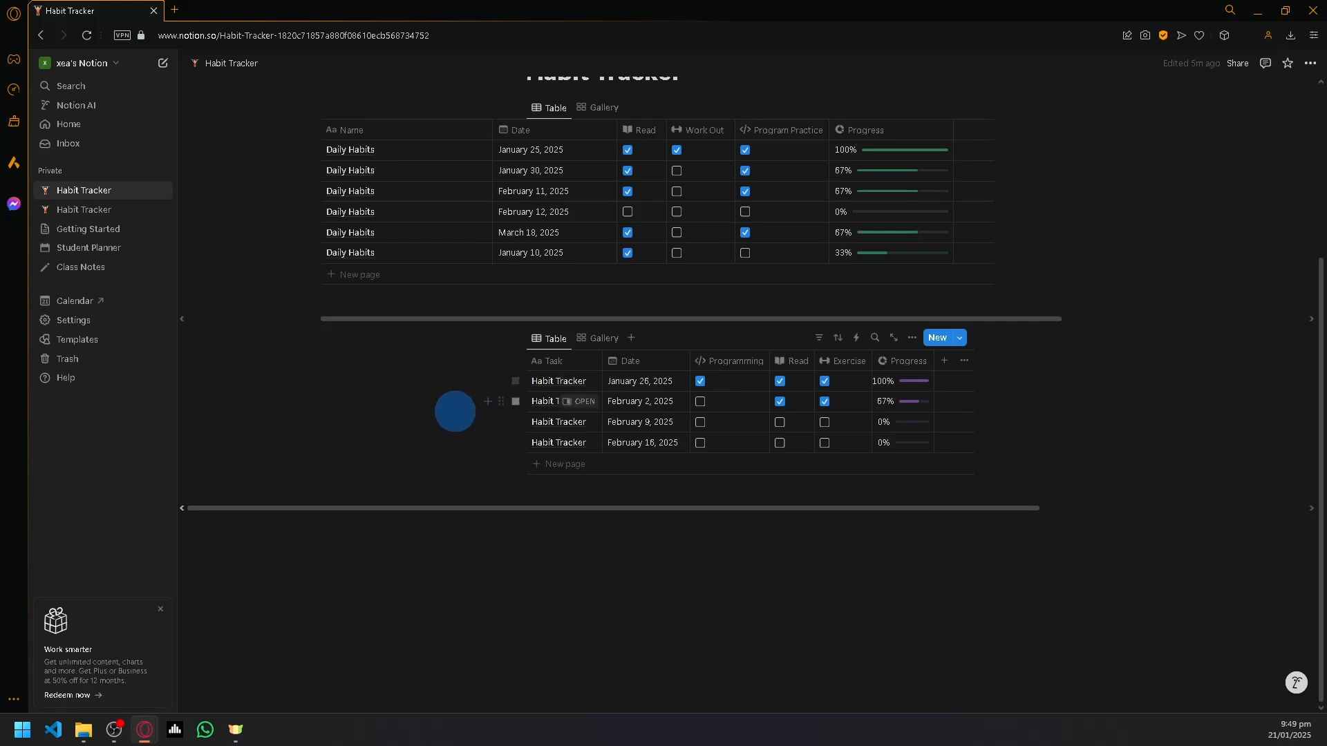
pyautogui.scroll(2, 456, 413)
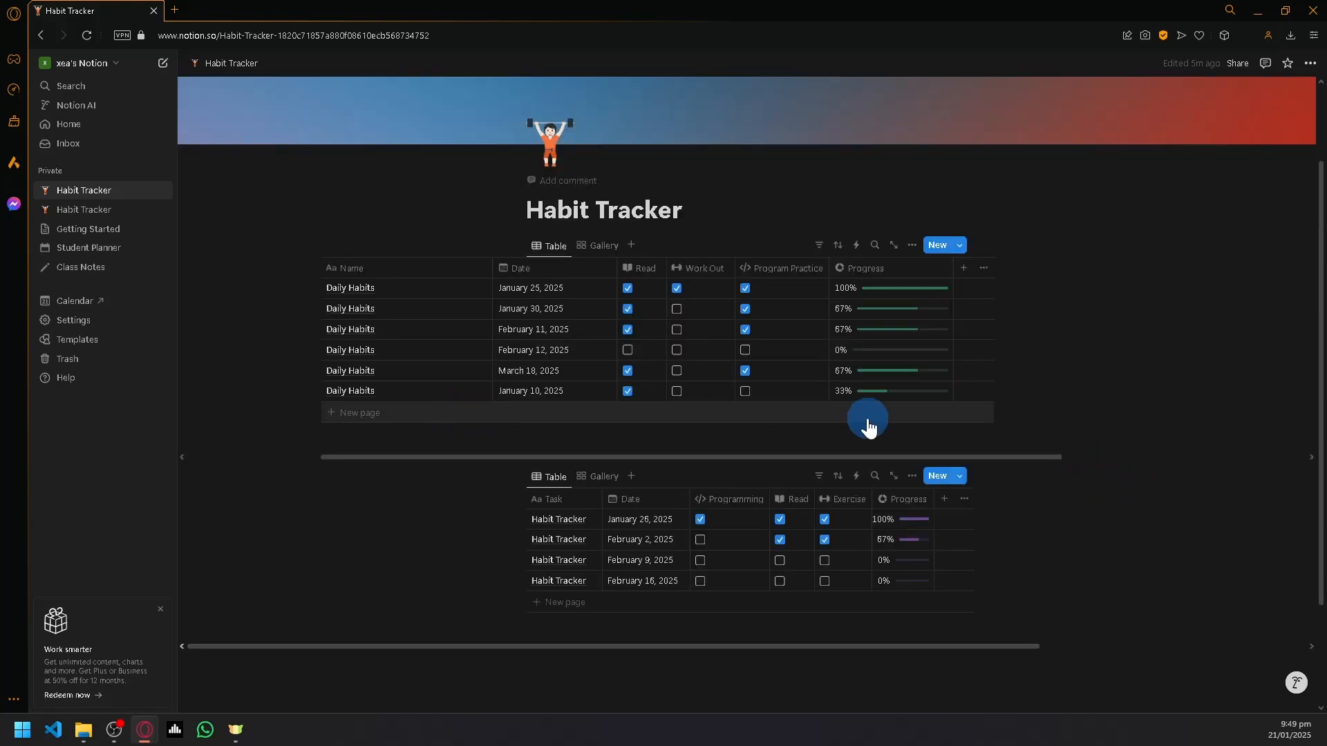